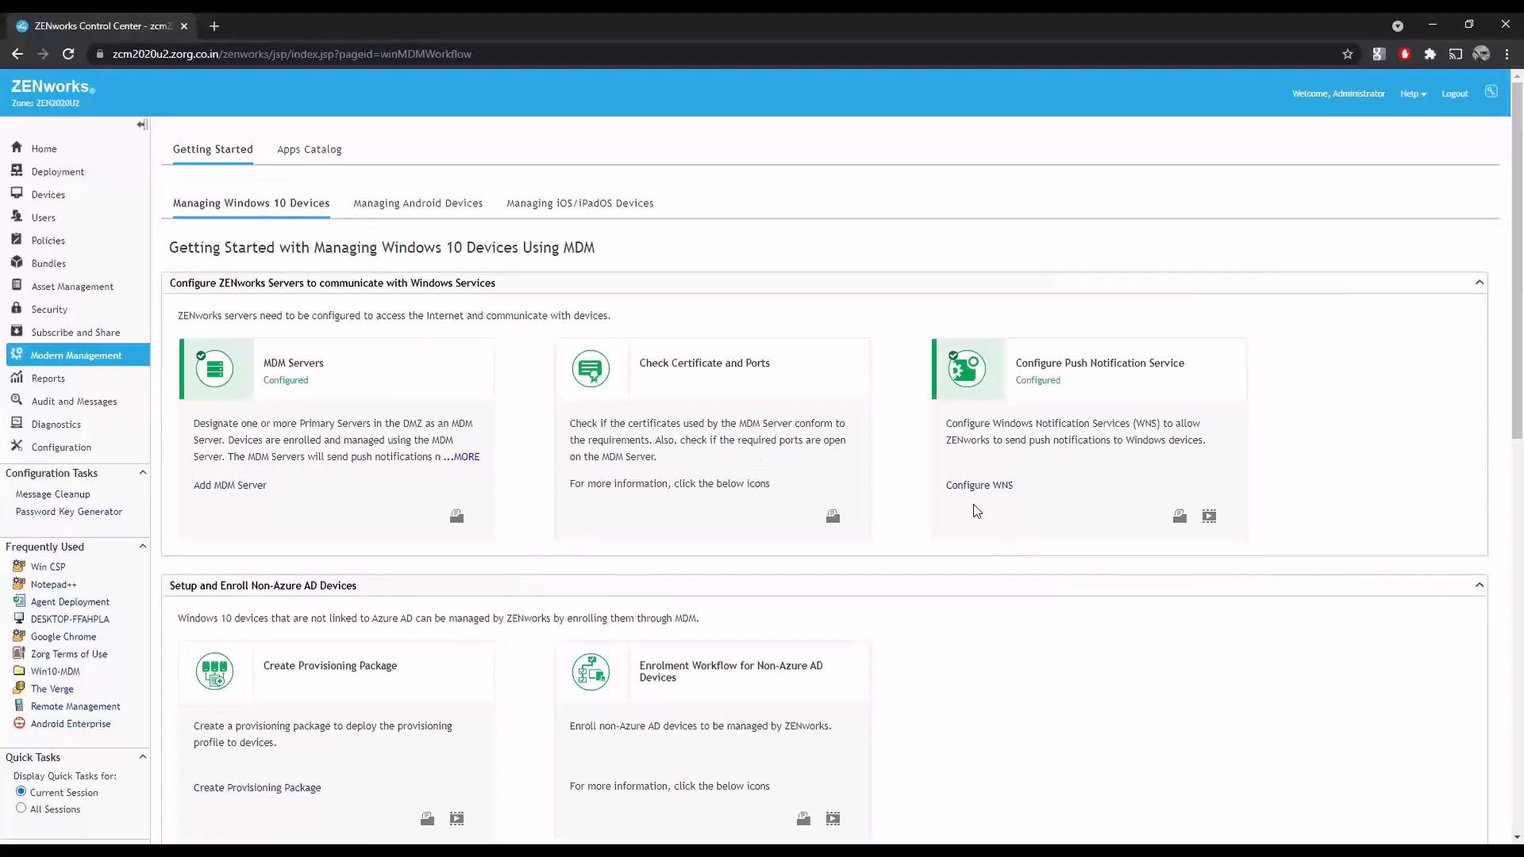
Review the setup sections for managing Windows 10 devices using MDM, from server configuration through agent and application deployment.
{"action": "scroll", "coordinate": [977, 511], "scroll_direction": "down", "scroll_amount": 1}
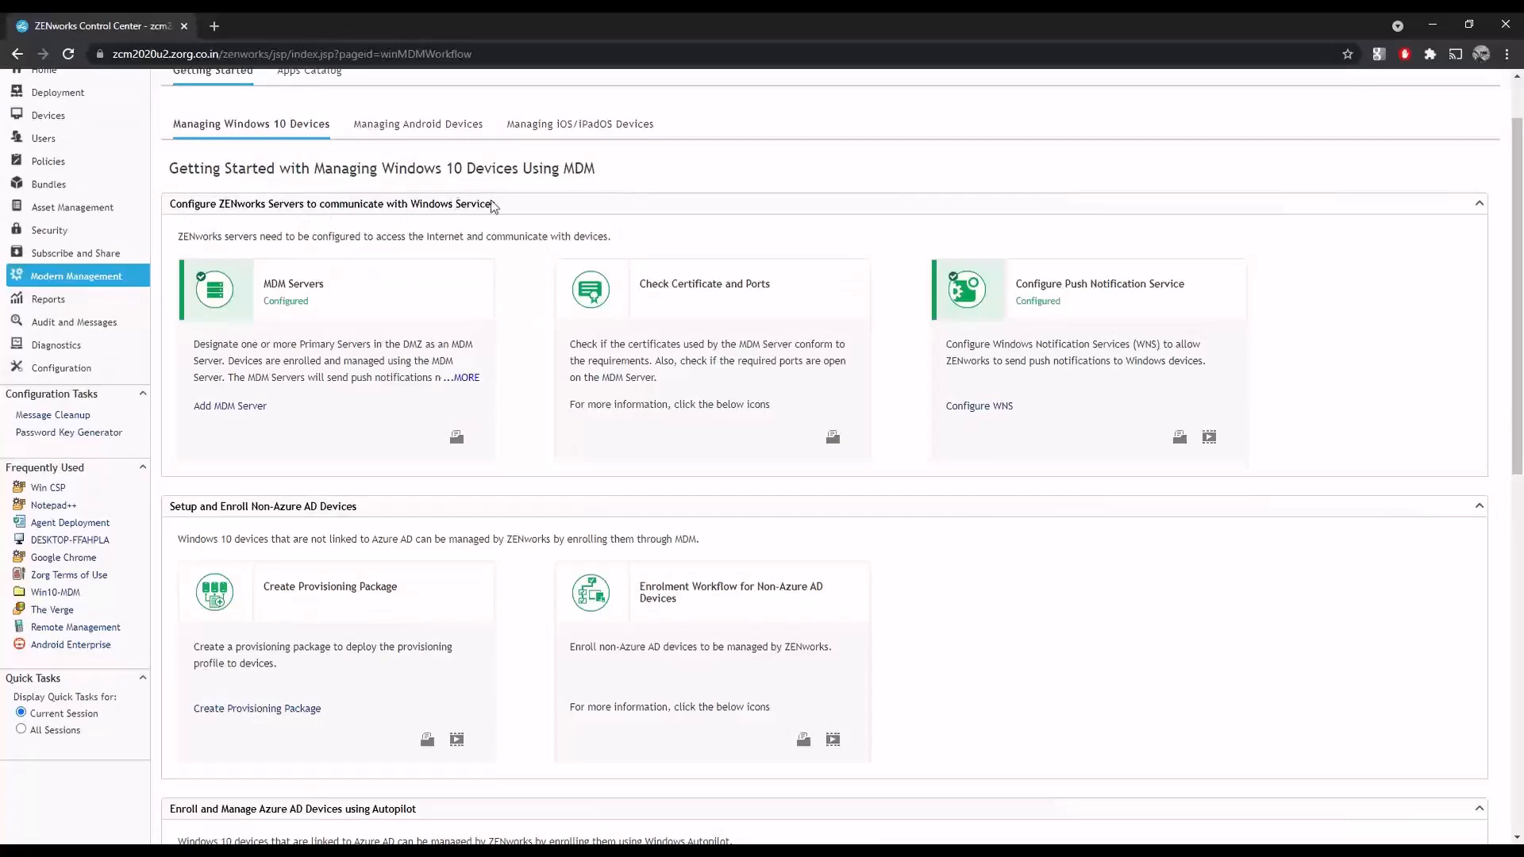
{"action": "scroll", "coordinate": [346, 509], "scroll_direction": "down", "scroll_amount": 1}
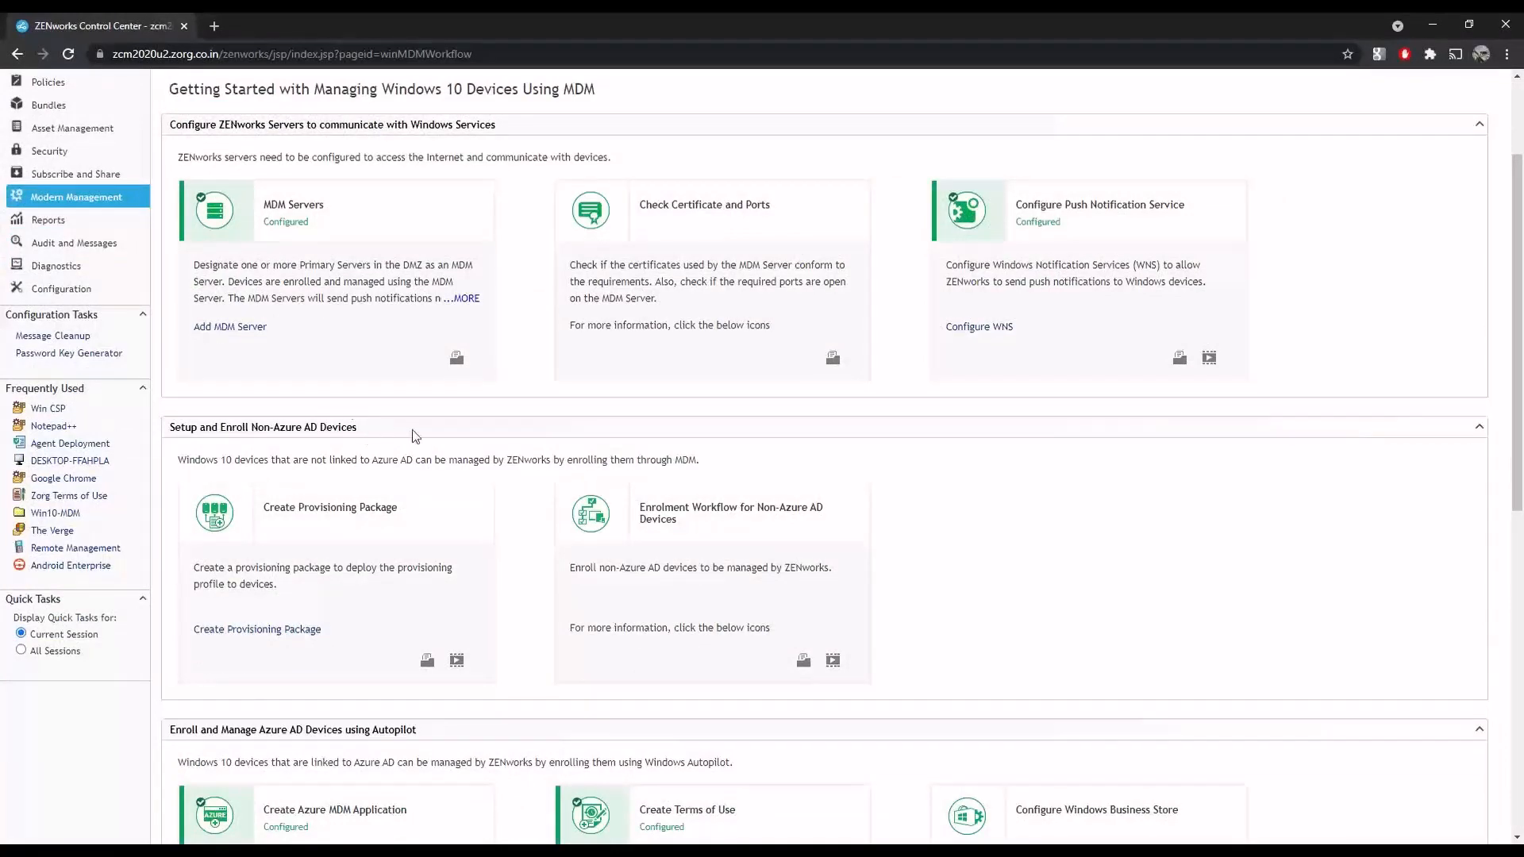
{"action": "scroll", "coordinate": [402, 437], "scroll_direction": "down", "scroll_amount": 2}
{"action": "scroll", "coordinate": [403, 441], "scroll_direction": "down", "scroll_amount": 1}
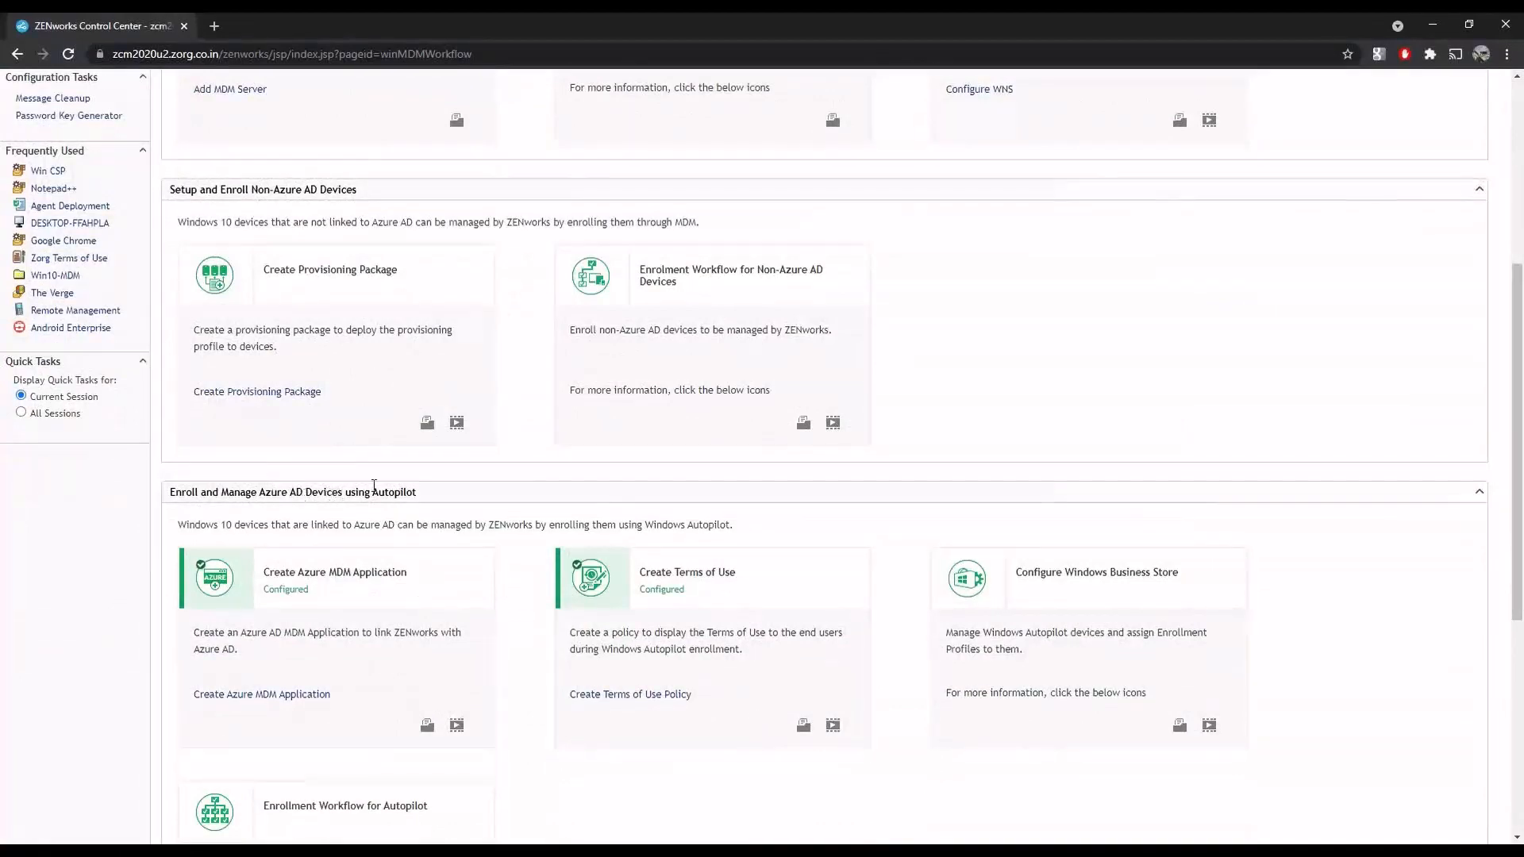
{"action": "scroll", "coordinate": [423, 491], "scroll_direction": "down", "scroll_amount": 1}
{"action": "scroll", "coordinate": [423, 491], "scroll_direction": "down", "scroll_amount": 5}
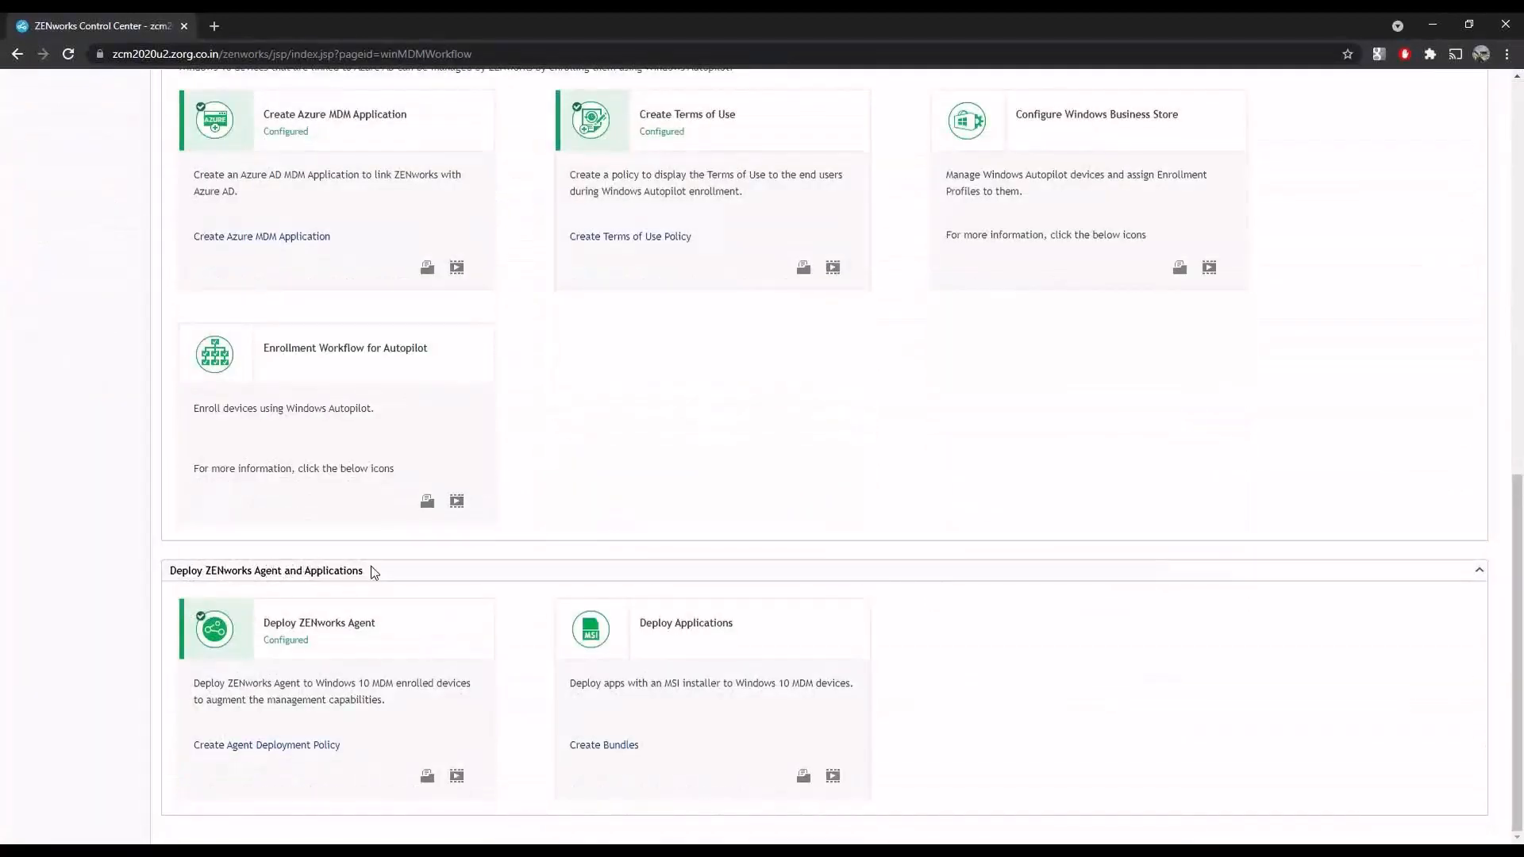
{"action": "scroll", "coordinate": [467, 552], "scroll_direction": "up", "scroll_amount": 6}
{"action": "scroll", "coordinate": [467, 553], "scroll_direction": "up", "scroll_amount": 5}
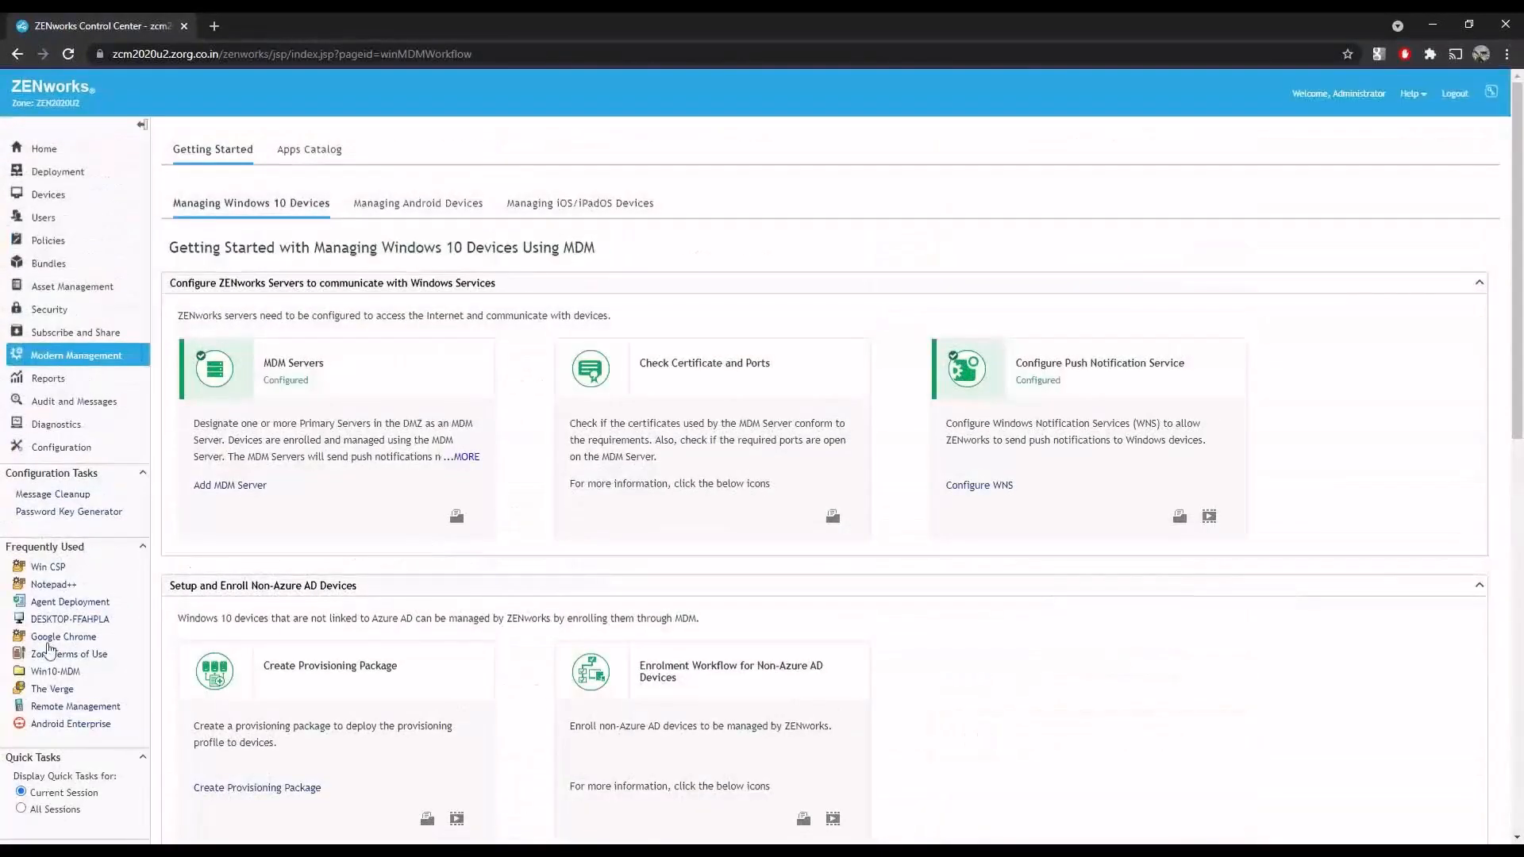
Review the Notepad++ bundle's type, MSI details and direct device assignments.
{"action": "left_click", "coordinate": [56, 584]}
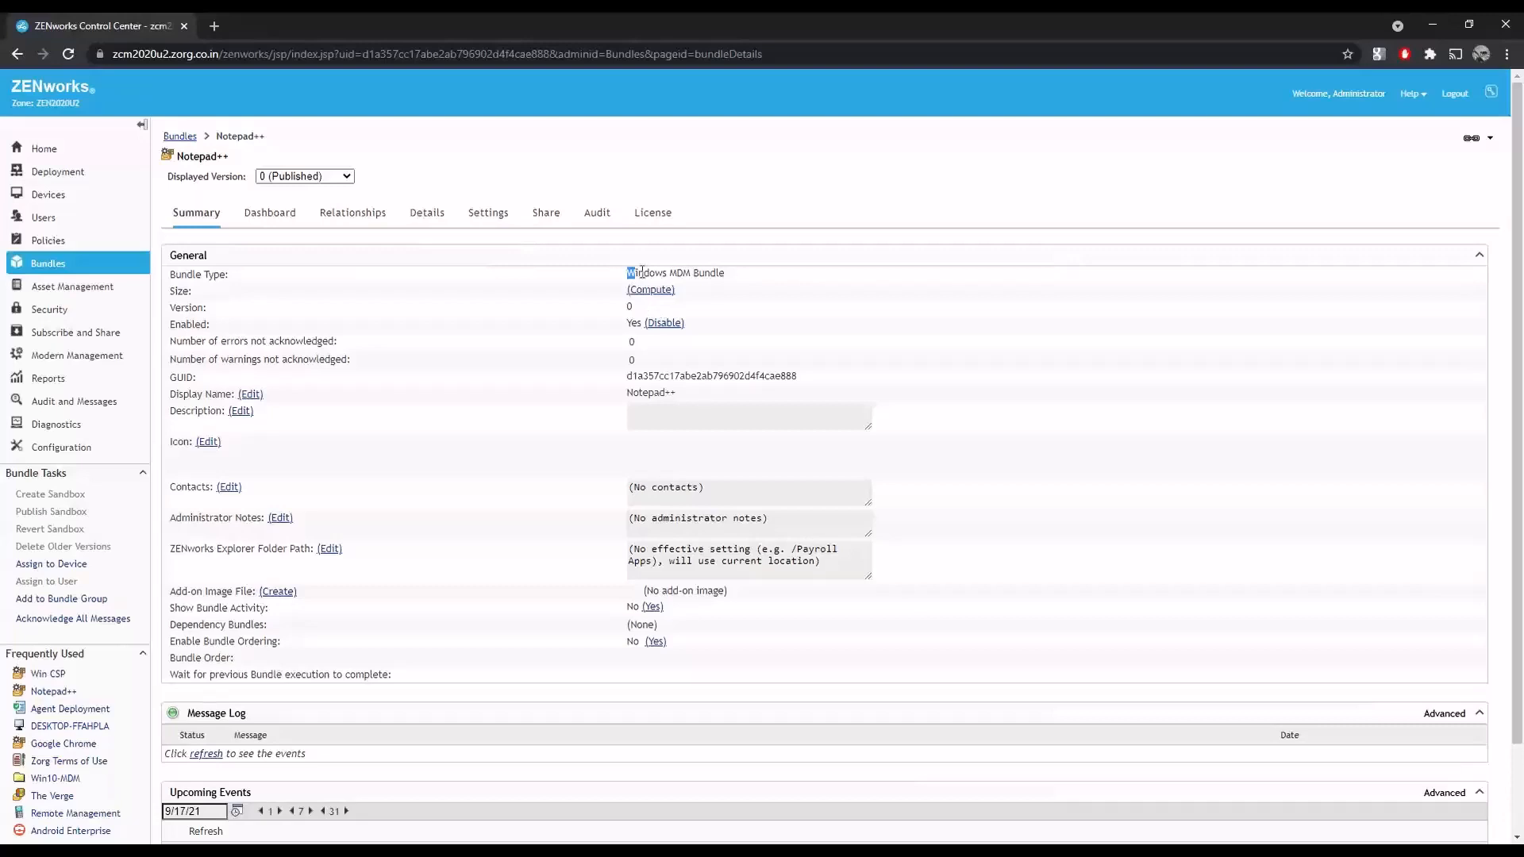
{"action": "left_click_drag", "start_coordinate": [627, 273], "coordinate": [731, 277]}
{"action": "left_click", "coordinate": [427, 215]}
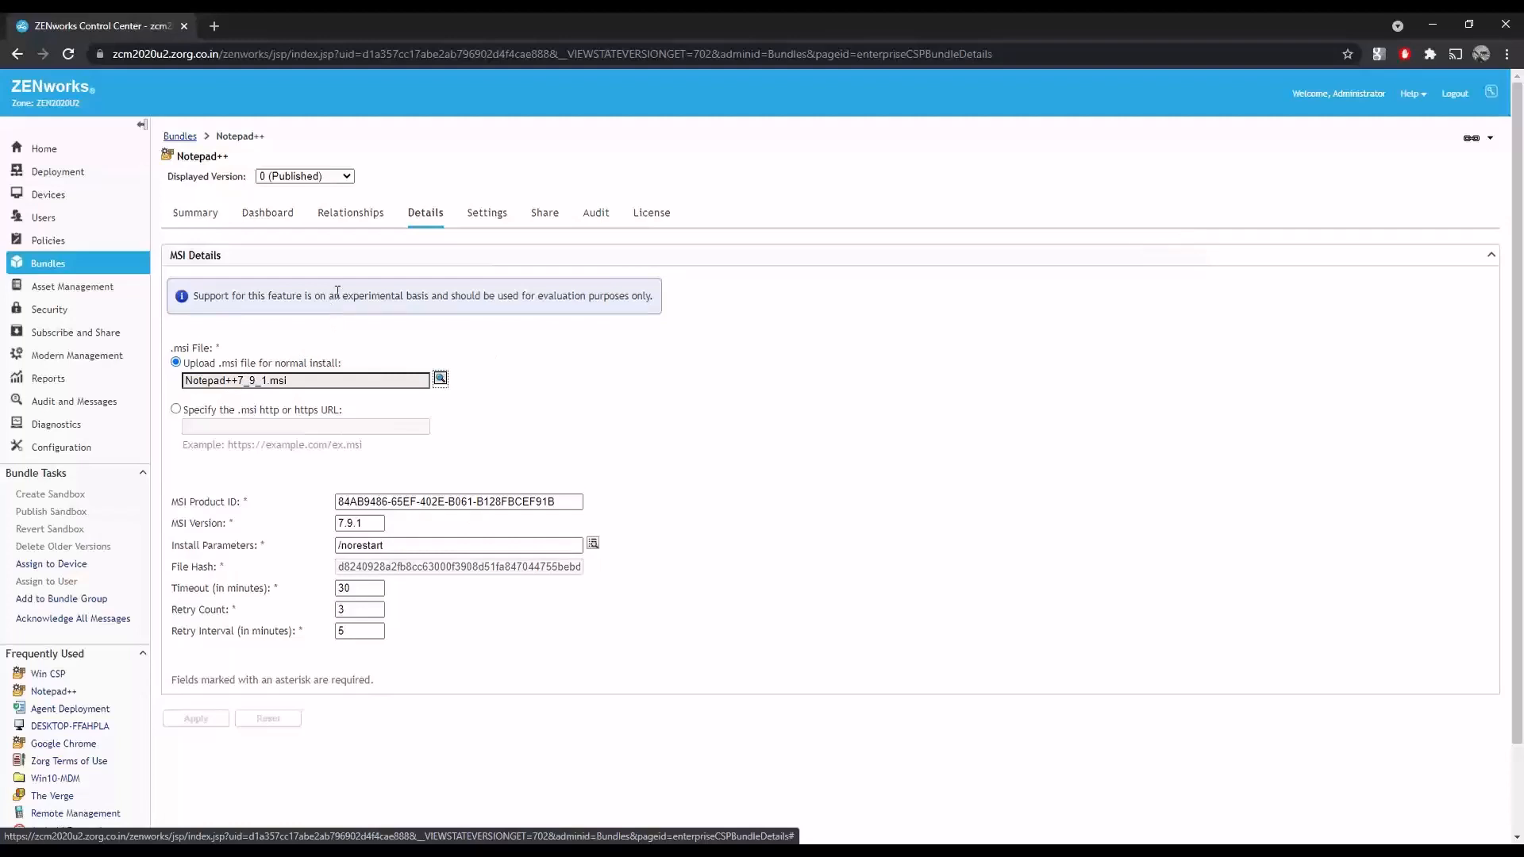
{"action": "left_click", "coordinate": [354, 219]}
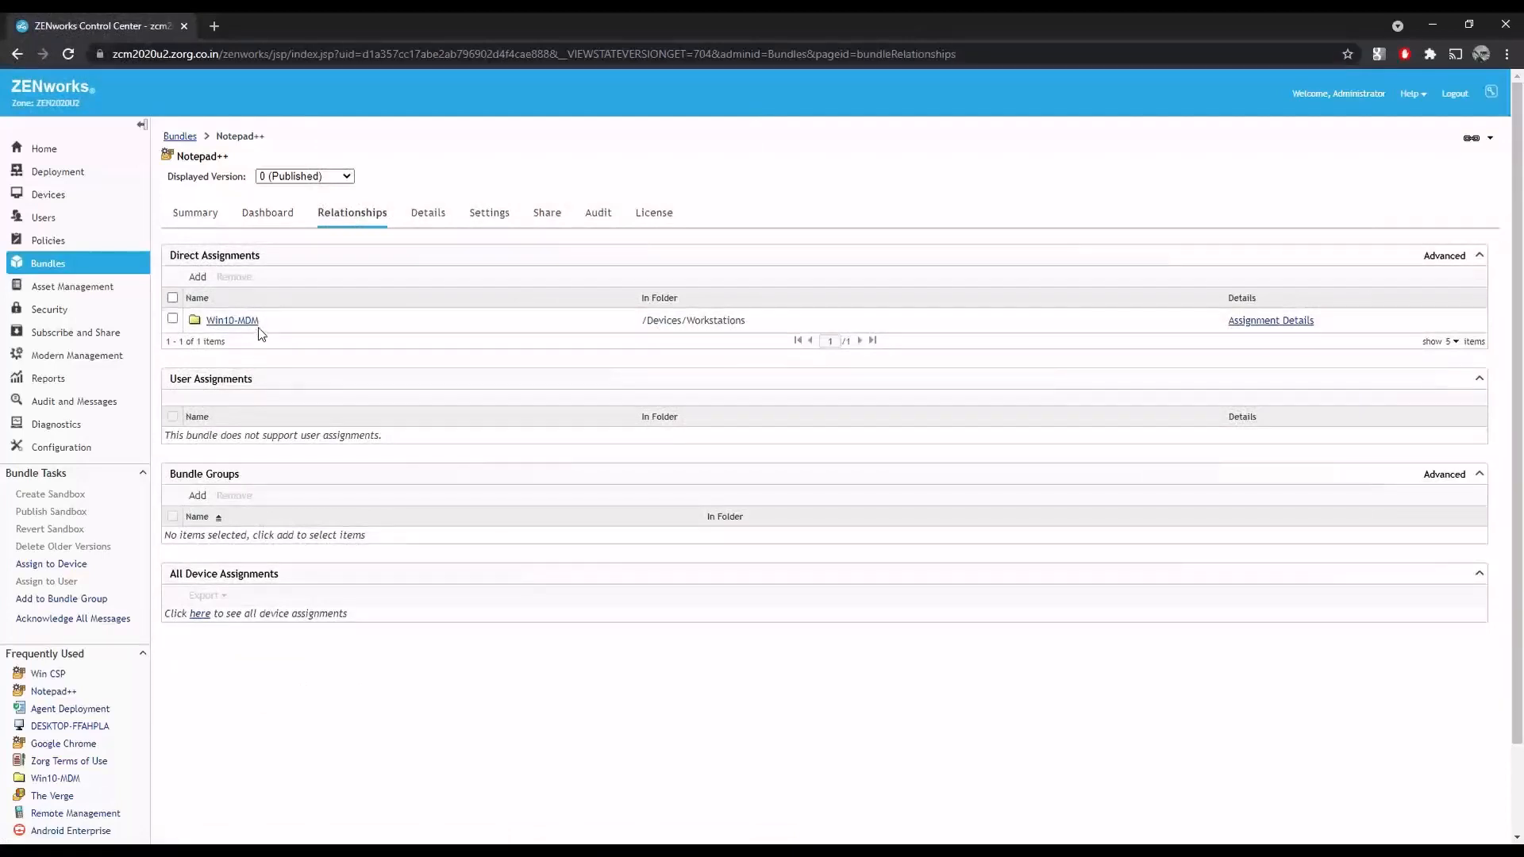
{"action": "left_click_drag", "start_coordinate": [266, 326], "coordinate": [210, 321]}
{"action": "left_click", "coordinate": [393, 348]}
Open the Azure Rule registration rule in the zone configuration to examine its device criteria and target folder.
{"action": "left_click", "coordinate": [52, 449]}
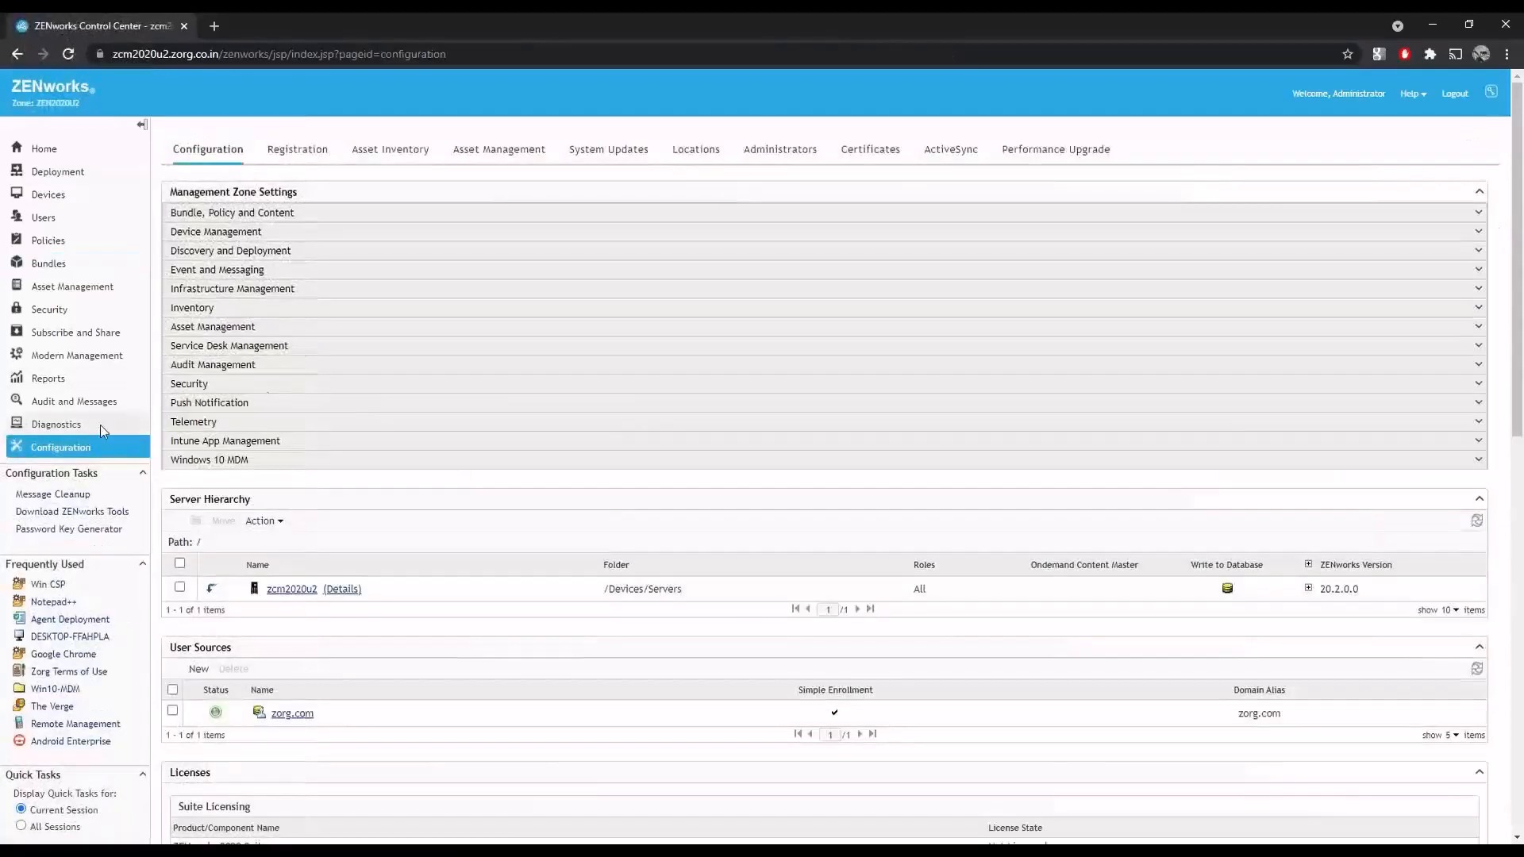
{"action": "left_click", "coordinate": [309, 151]}
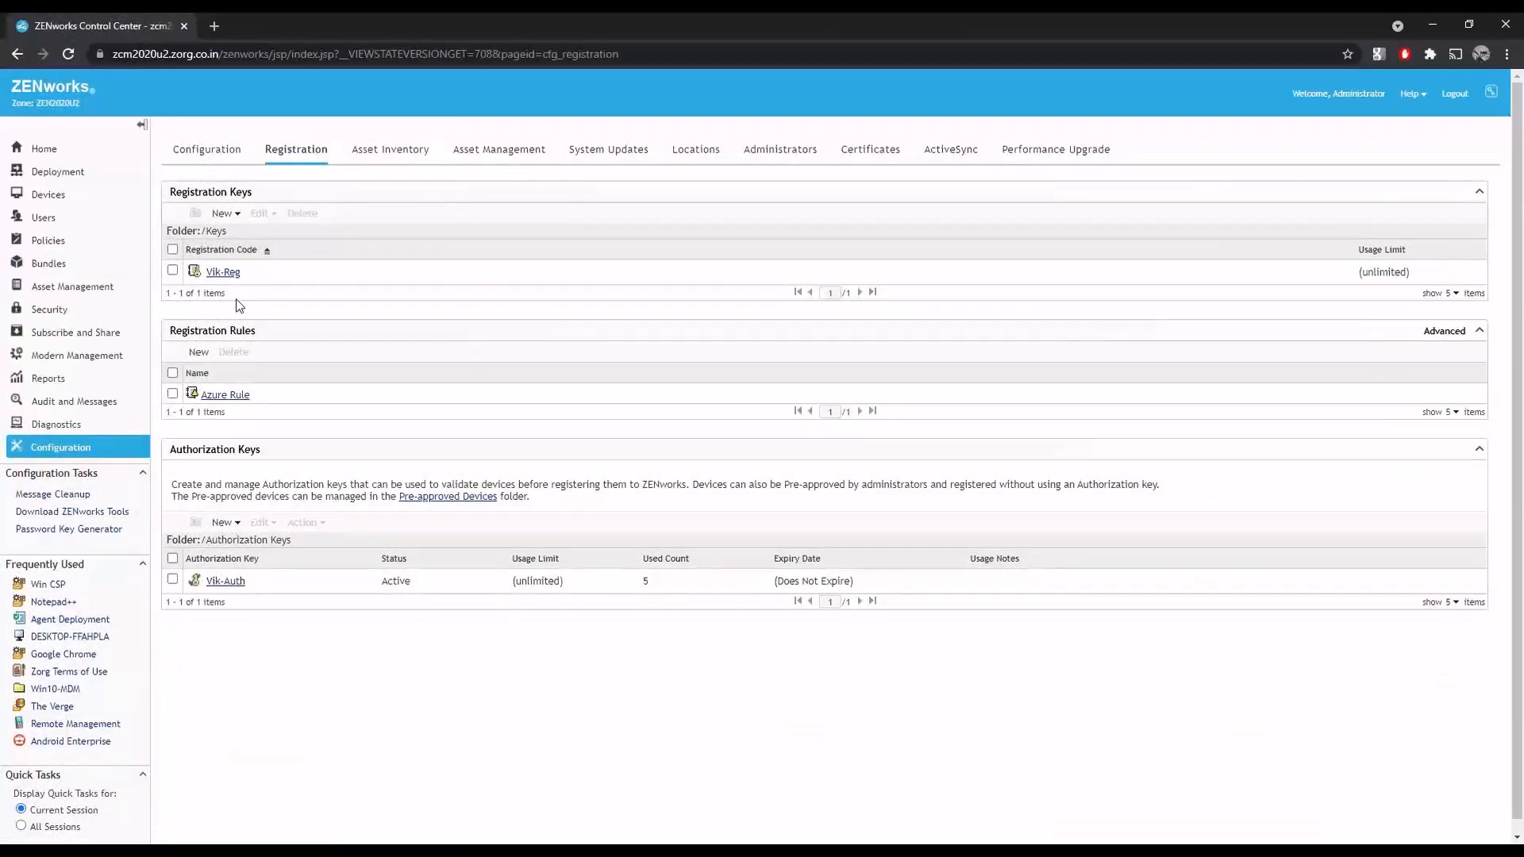
{"action": "left_click", "coordinate": [223, 395]}
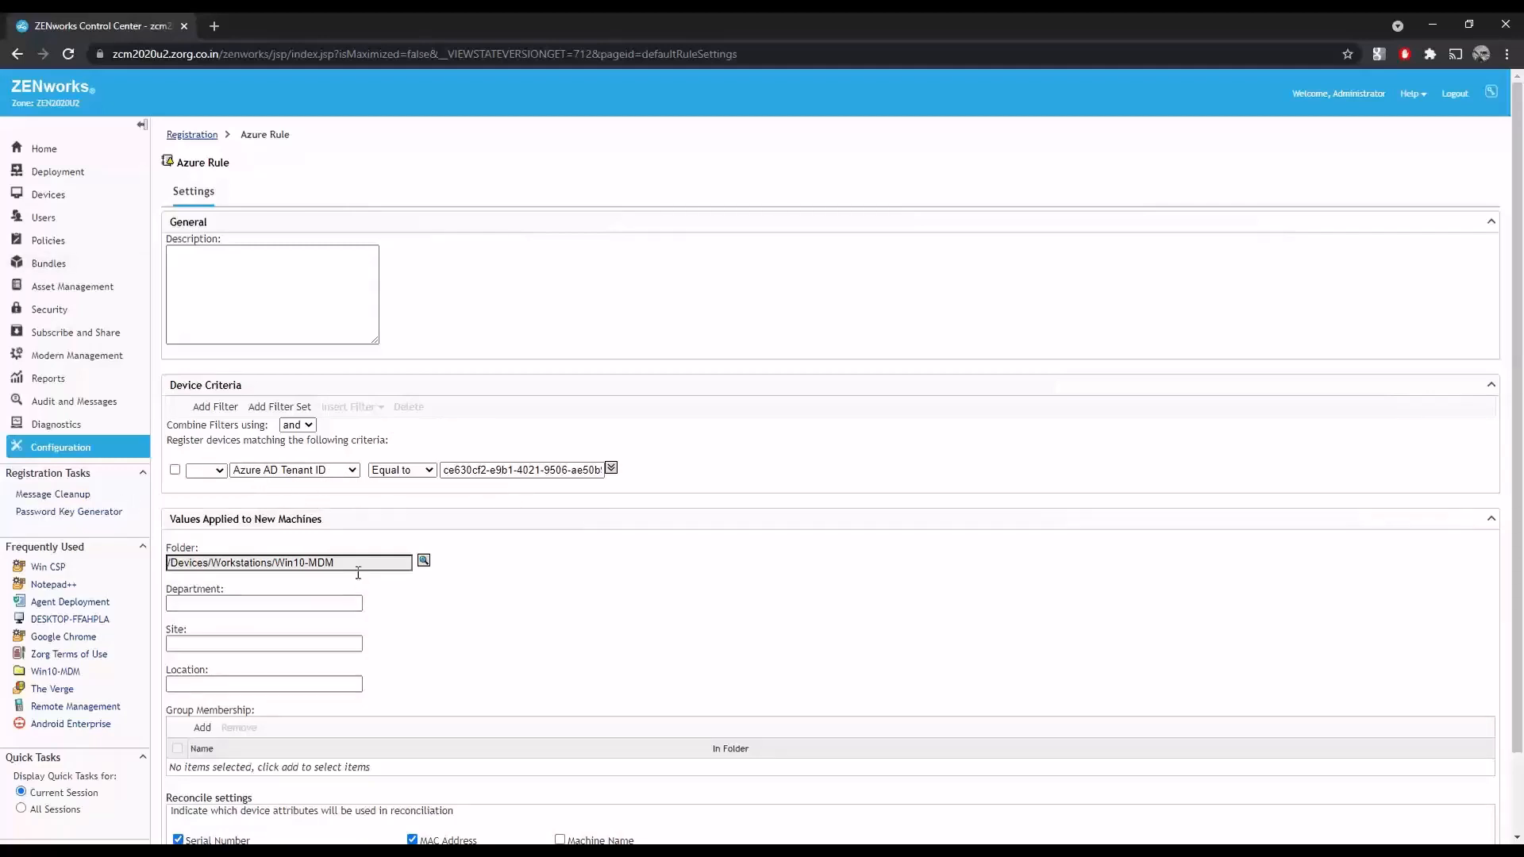
View the ZCM2020U2Demo Azure MDM application's details in the Windows 10 MDM zone settings, then close them without changes.
{"action": "left_click", "coordinate": [40, 452]}
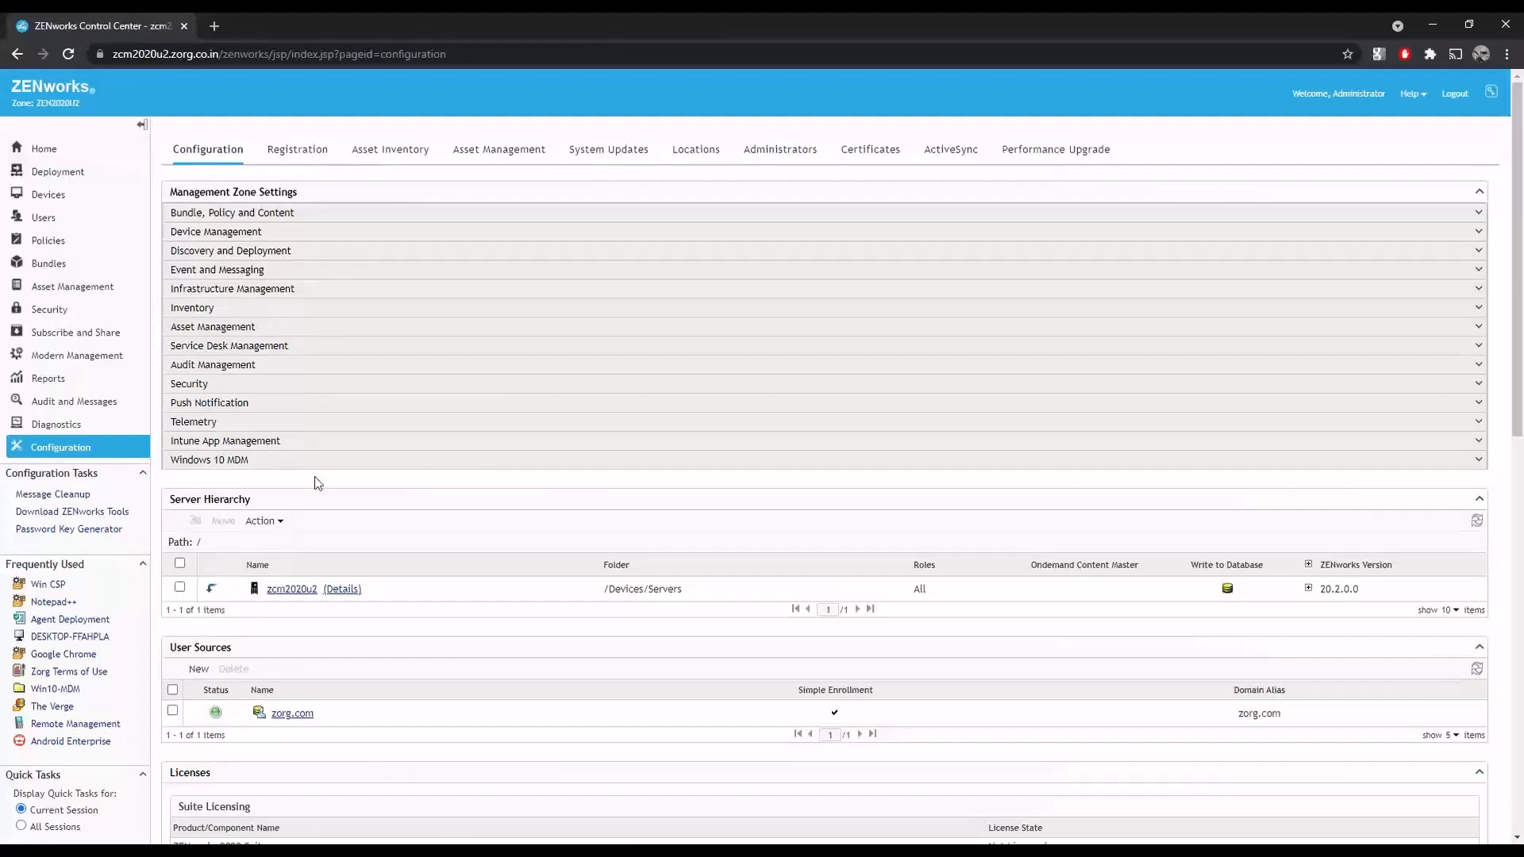
{"action": "left_click", "coordinate": [227, 463]}
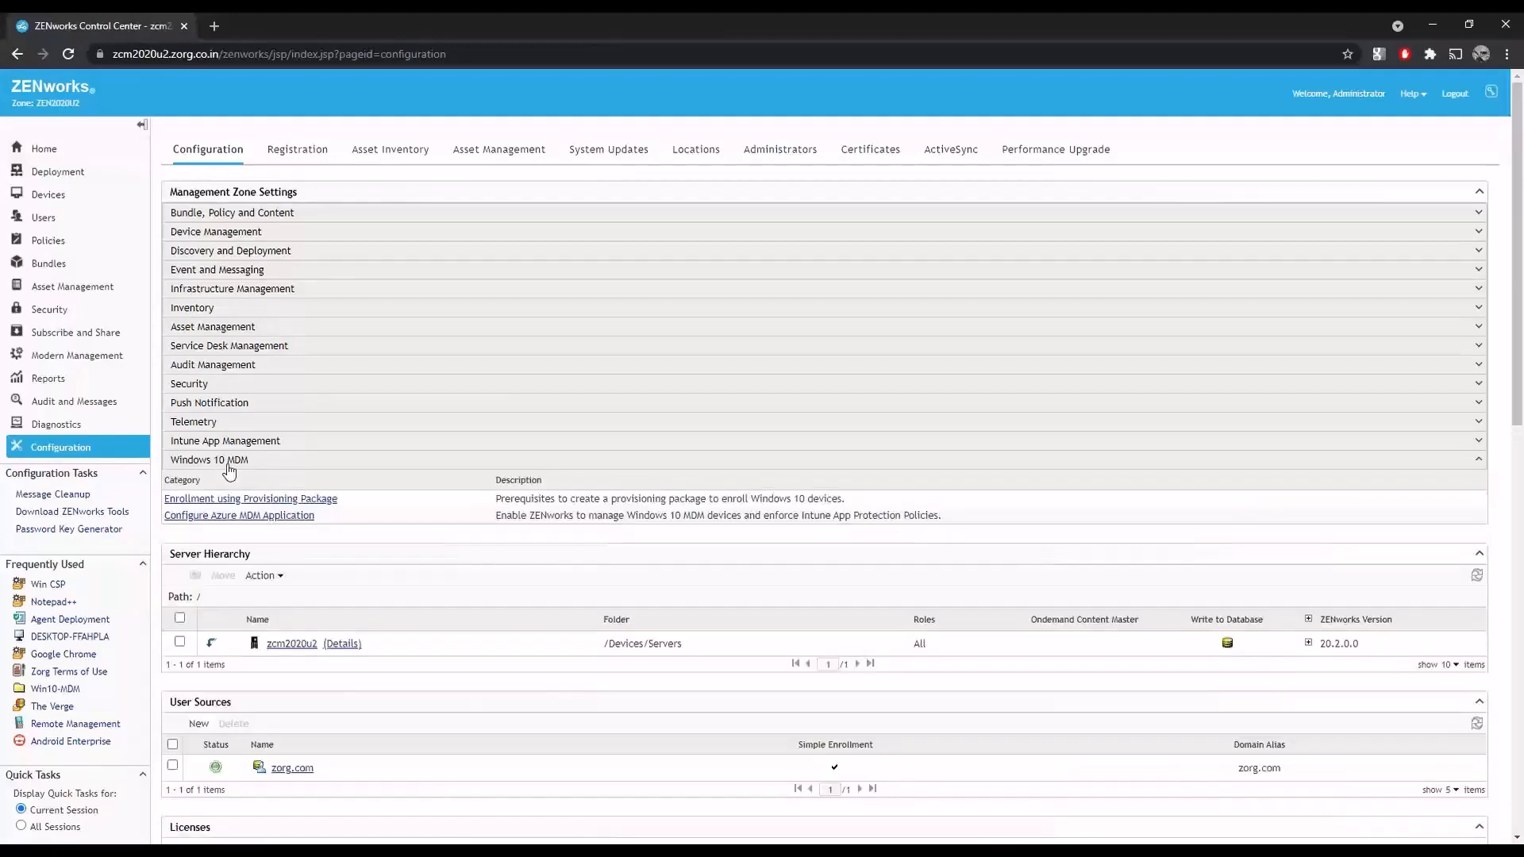
{"action": "left_click", "coordinate": [242, 515]}
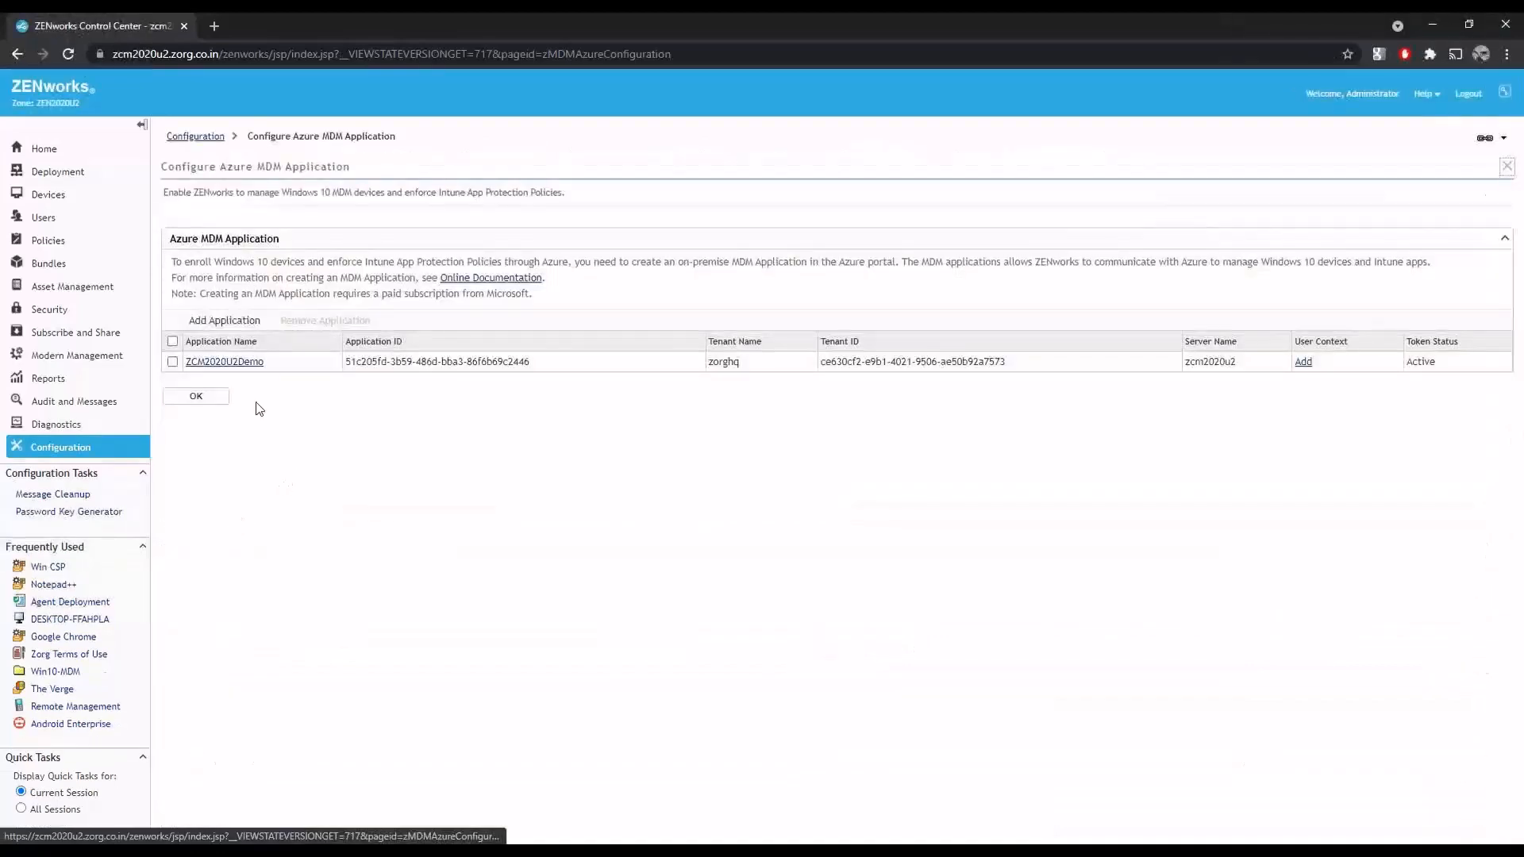
{"action": "left_click", "coordinate": [252, 364]}
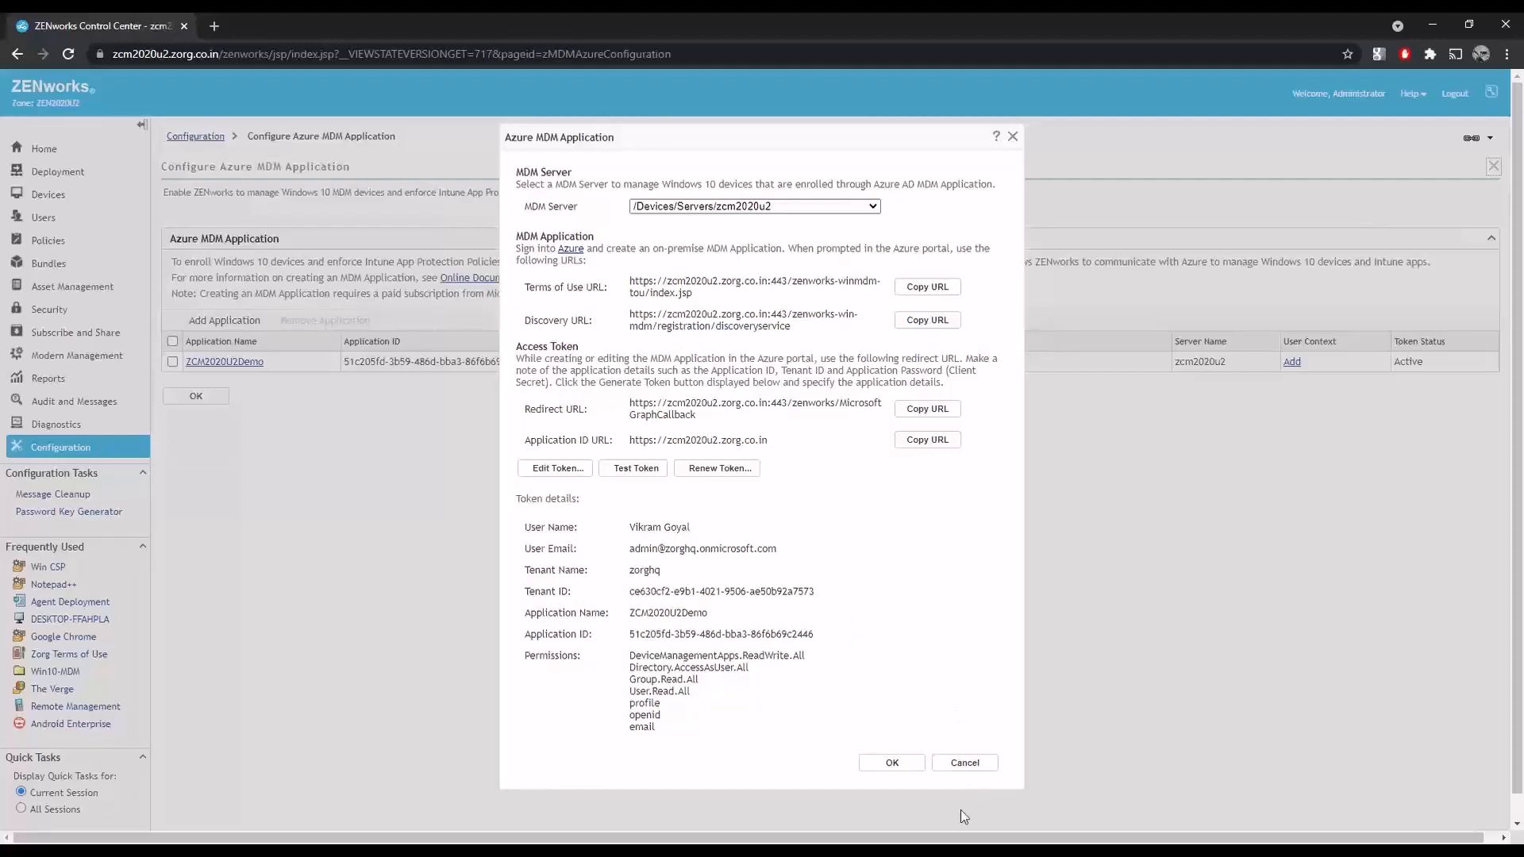
{"action": "left_click", "coordinate": [984, 768]}
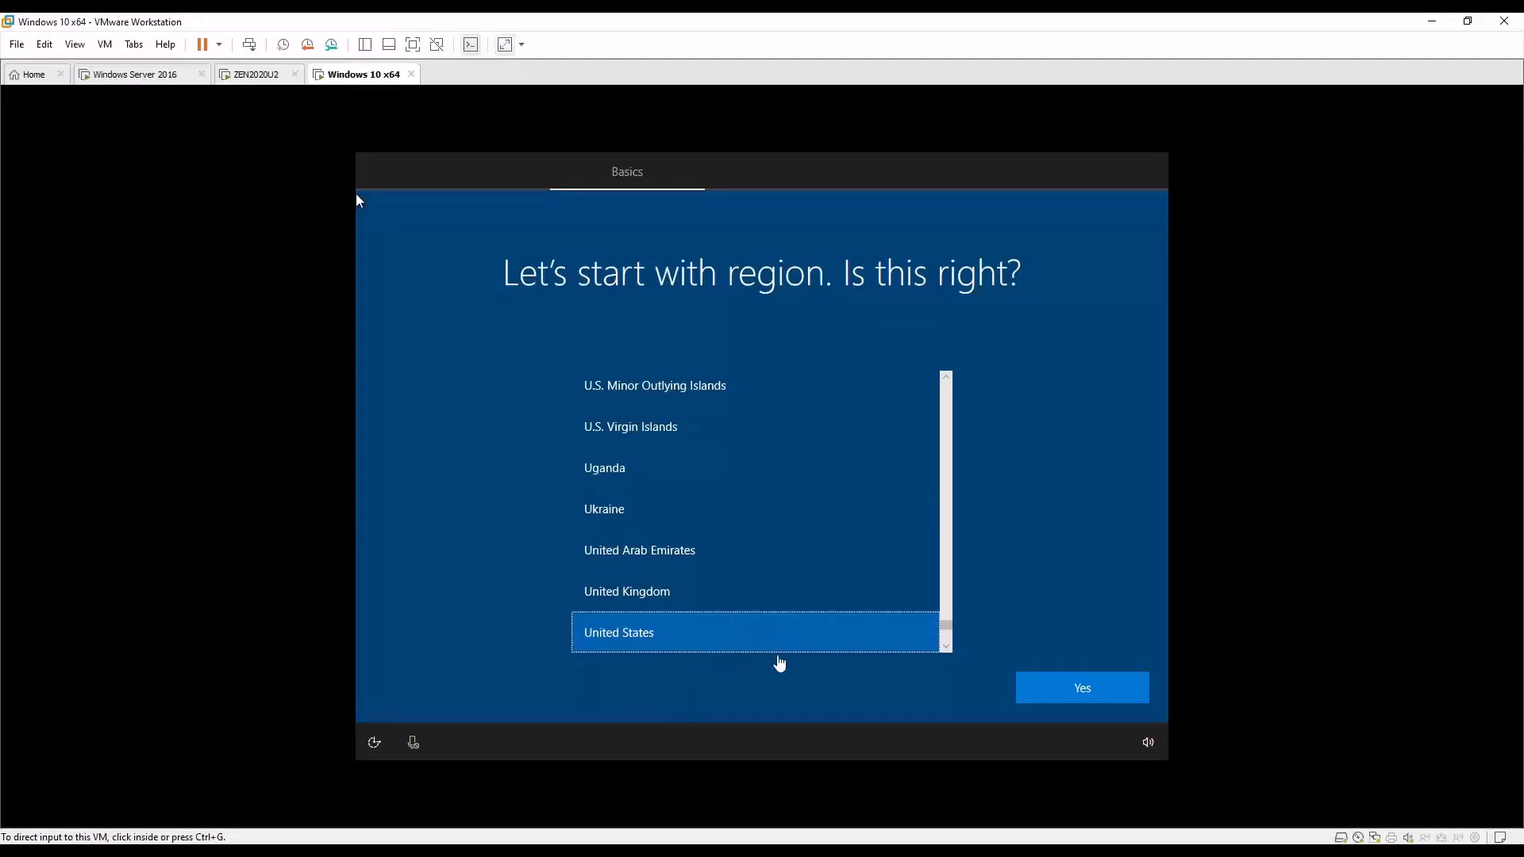
In the Windows 10 x64 virtual machine, accept the United States region and US keyboard layout, and skip adding a second layout.
{"action": "left_click", "coordinate": [357, 200]}
{"action": "left_click", "coordinate": [1079, 687]}
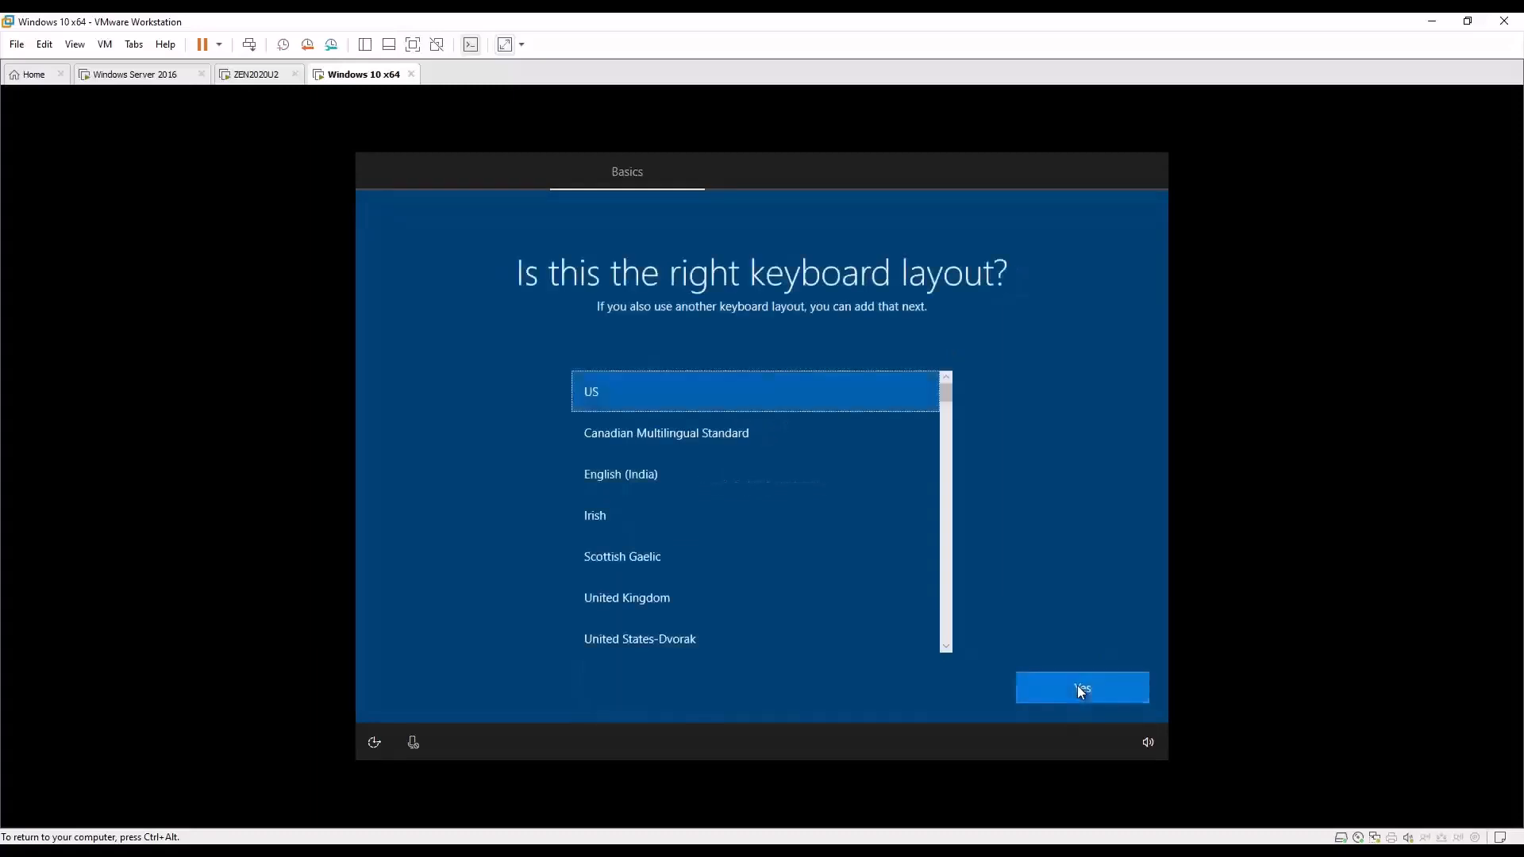
{"action": "left_click", "coordinate": [1096, 698]}
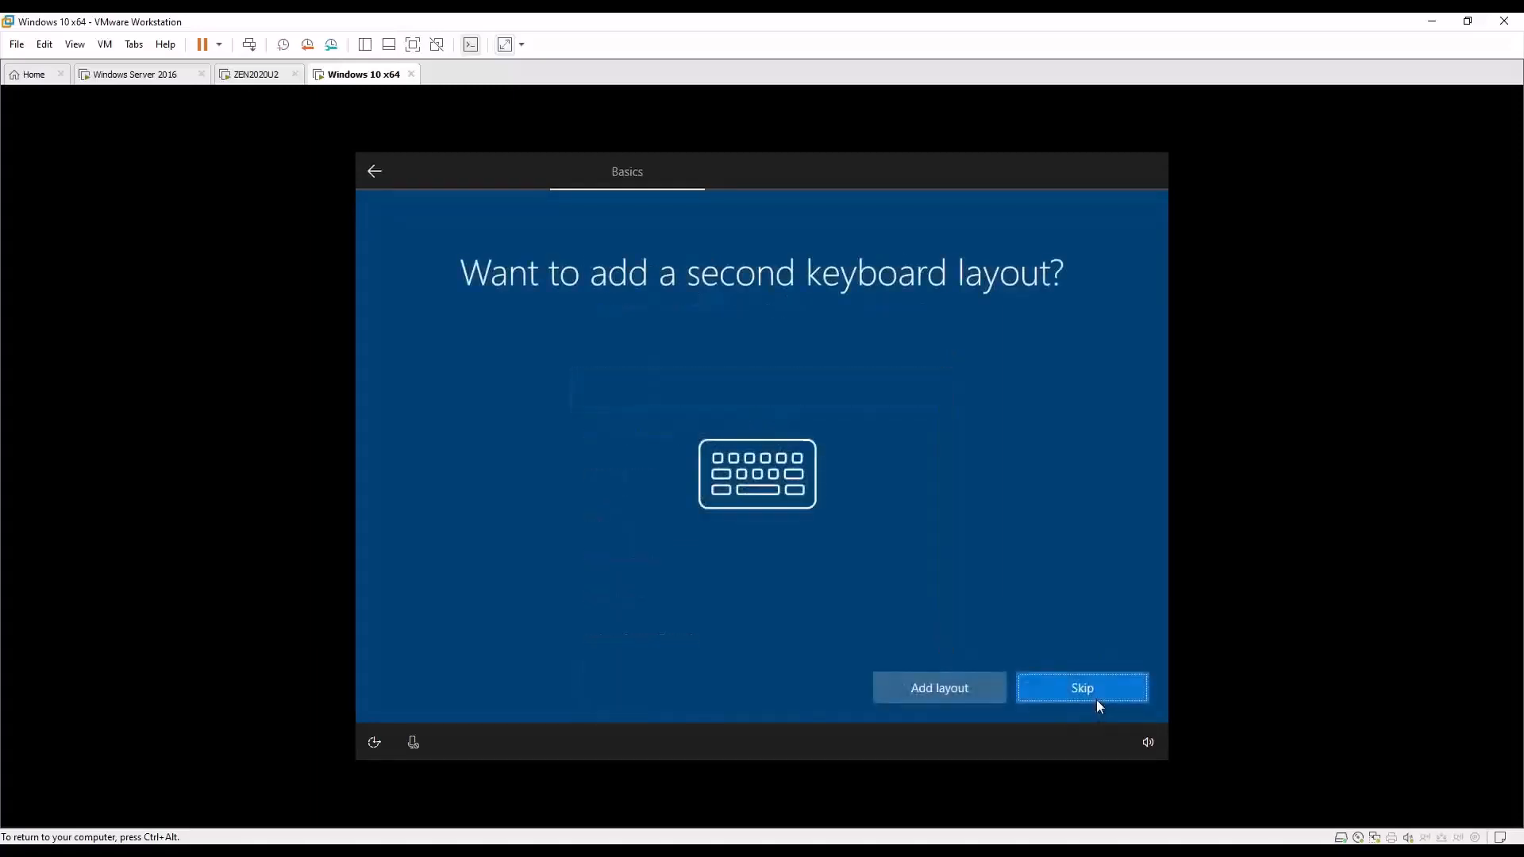
{"action": "left_click", "coordinate": [1098, 694]}
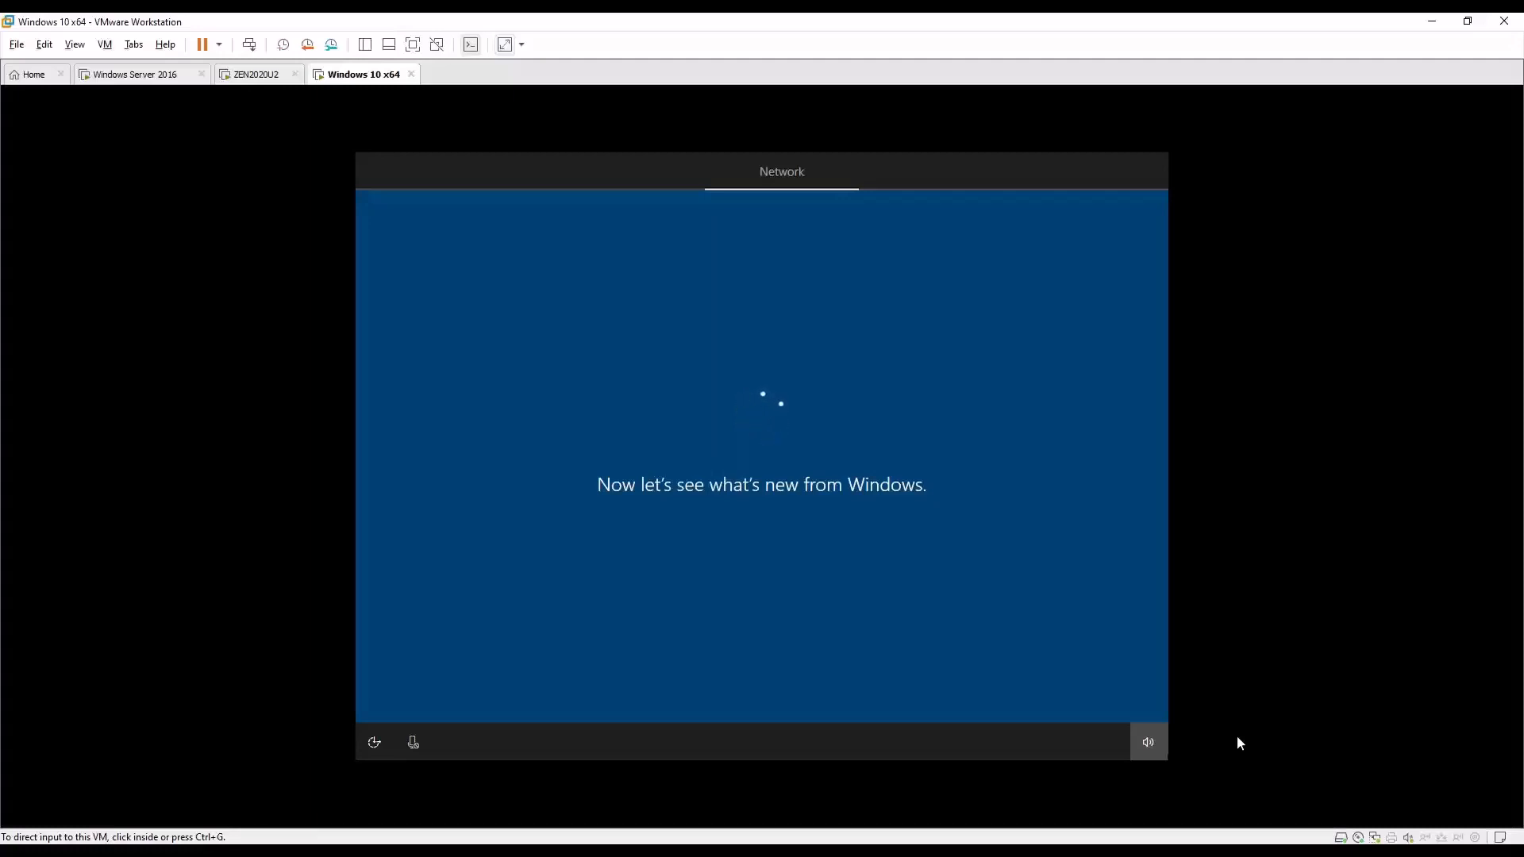
Switch to Chrome and open the Microsoft Store for Business device list at businessstore.microsoft.com/en-in/manage/devices/all.
{"action": "key", "text": "alt+Tab"}
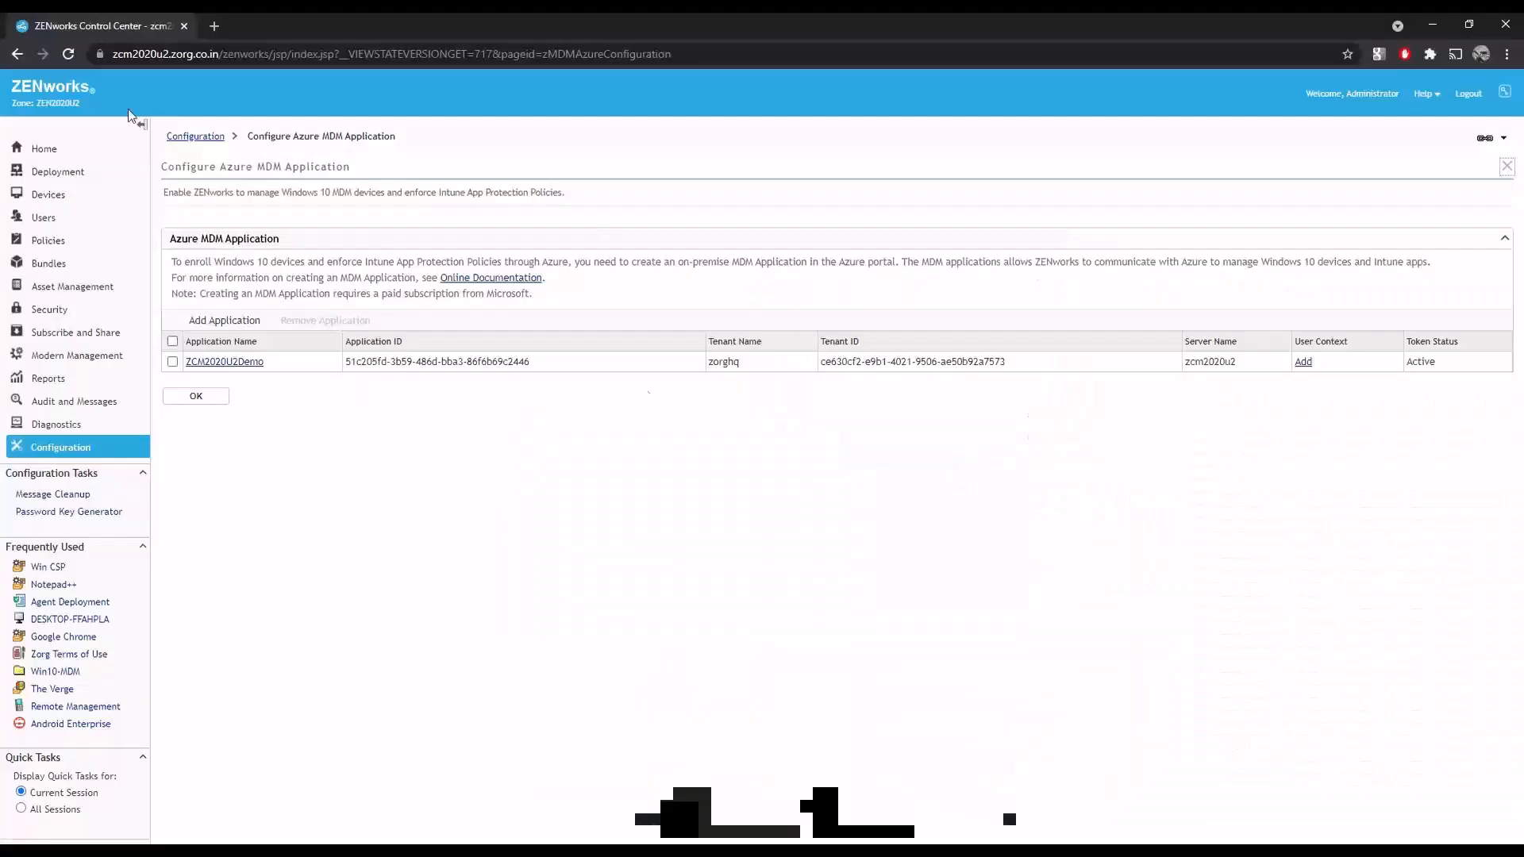
{"action": "left_click", "coordinate": [214, 26]}
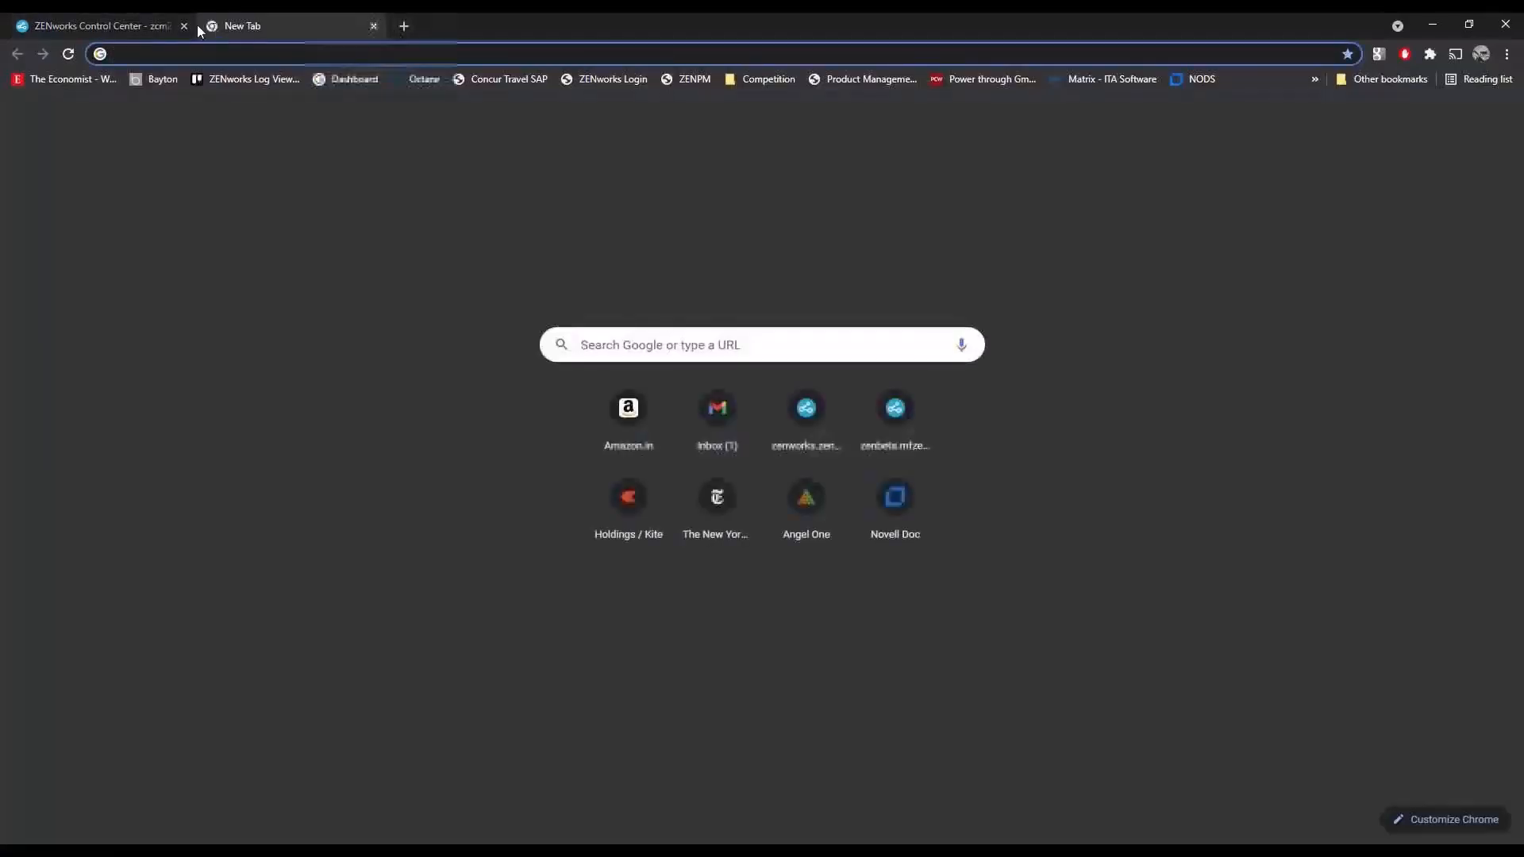
{"action": "type", "text": "businessstore.microsoft.com/en-in/manage/devices/all"}
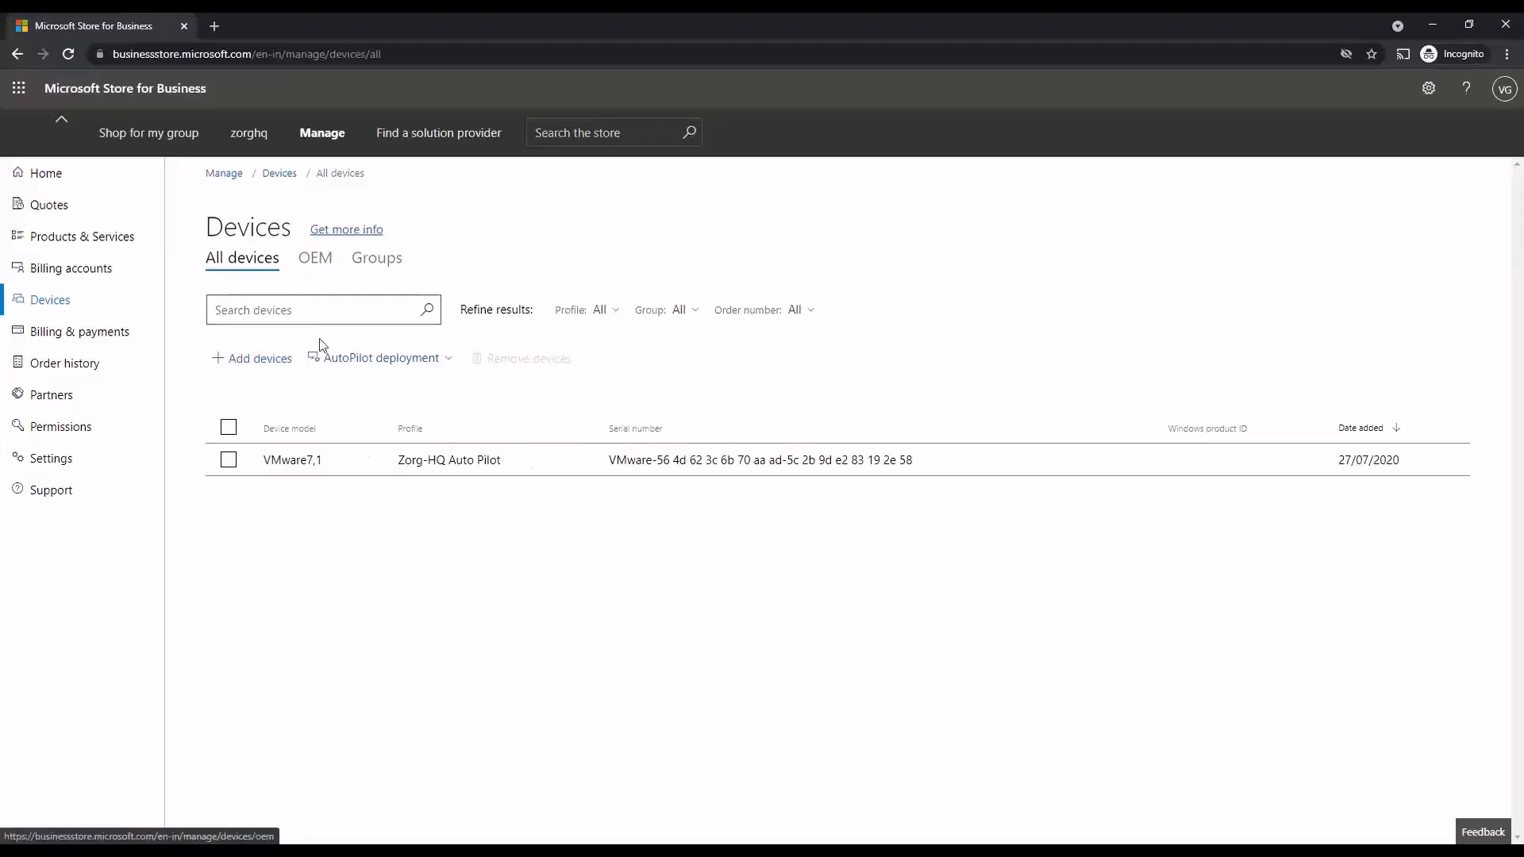
Apply the Zorg-HQ Auto Pilot profile to the VMware7,1 device, check the profile's settings and return to the device list.
{"action": "left_click", "coordinate": [230, 464]}
{"action": "left_click", "coordinate": [452, 361]}
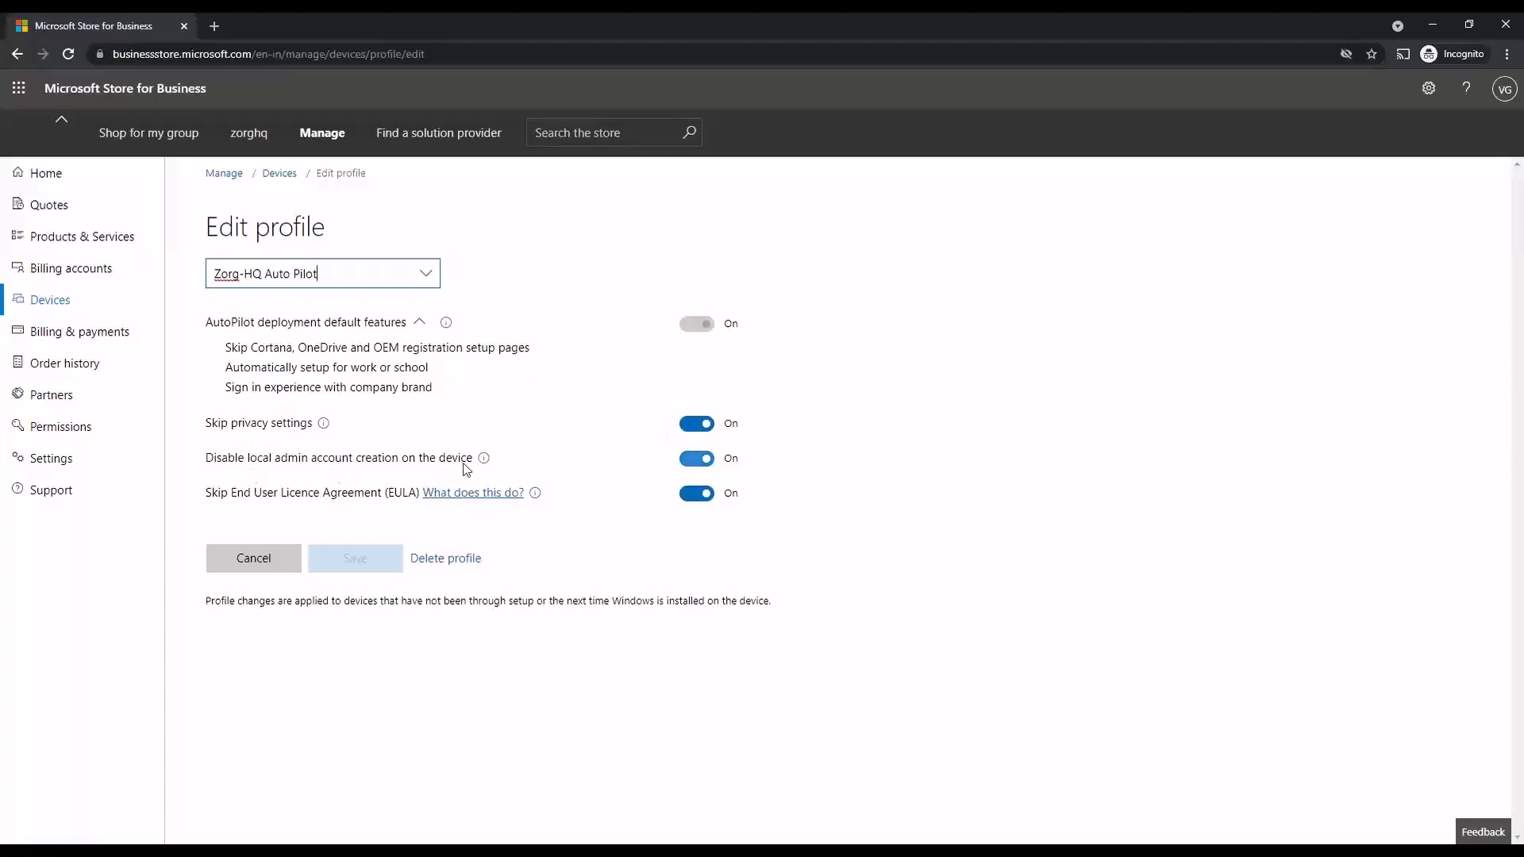
{"action": "left_click", "coordinate": [281, 176]}
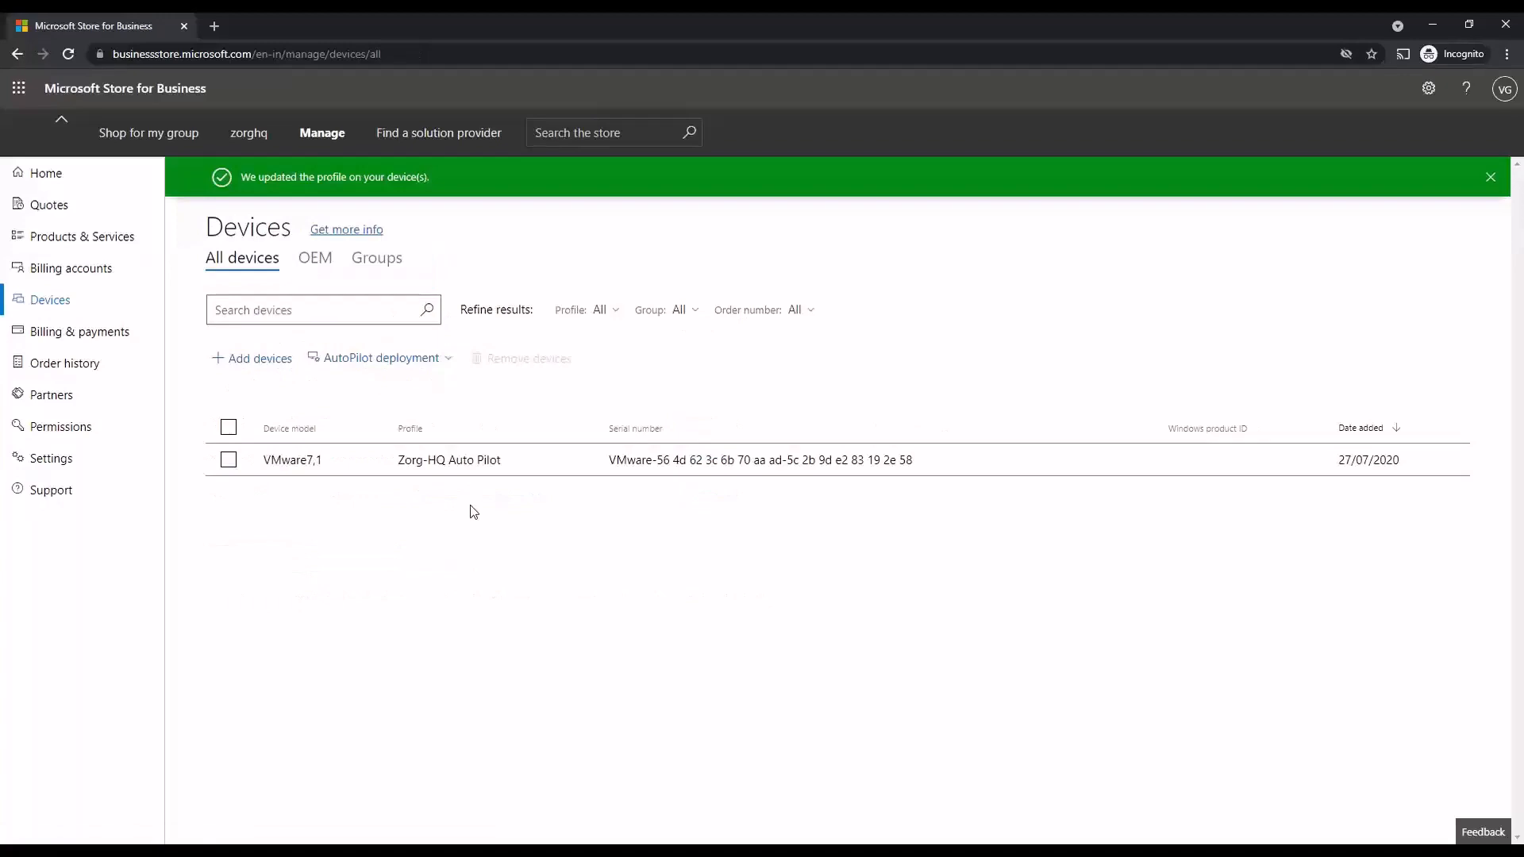
Switch to the Windows 10 virtual machine in VMware Workstation and sign in with the work account's e-mail and password.
{"action": "key", "text": "alt+Tab"}
{"action": "key", "text": "alt+Tab"}
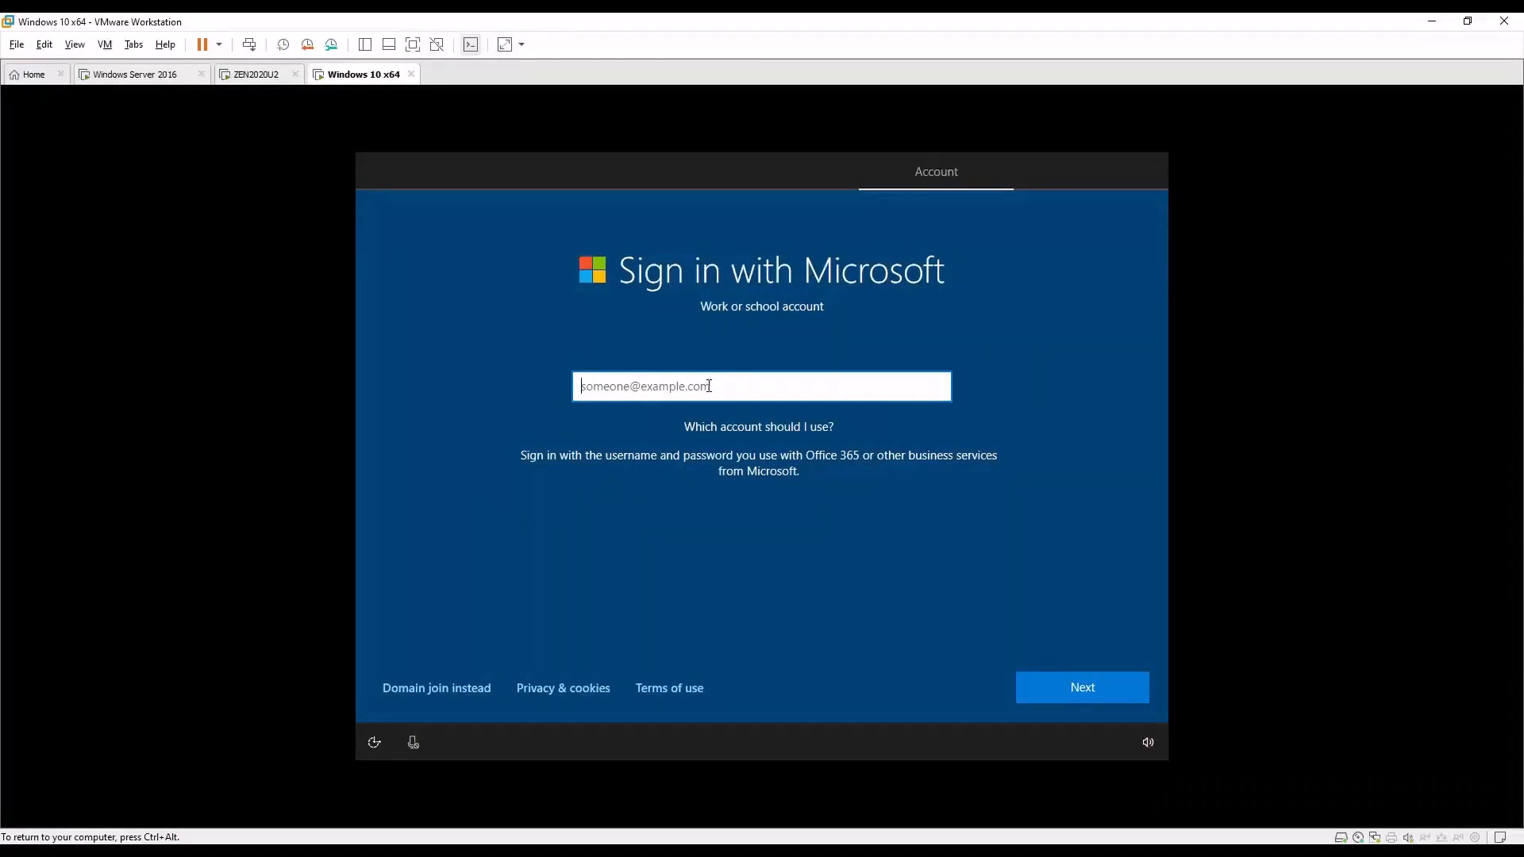
{"action": "key", "text": "ctrl+v"}
{"action": "key", "text": "Return"}
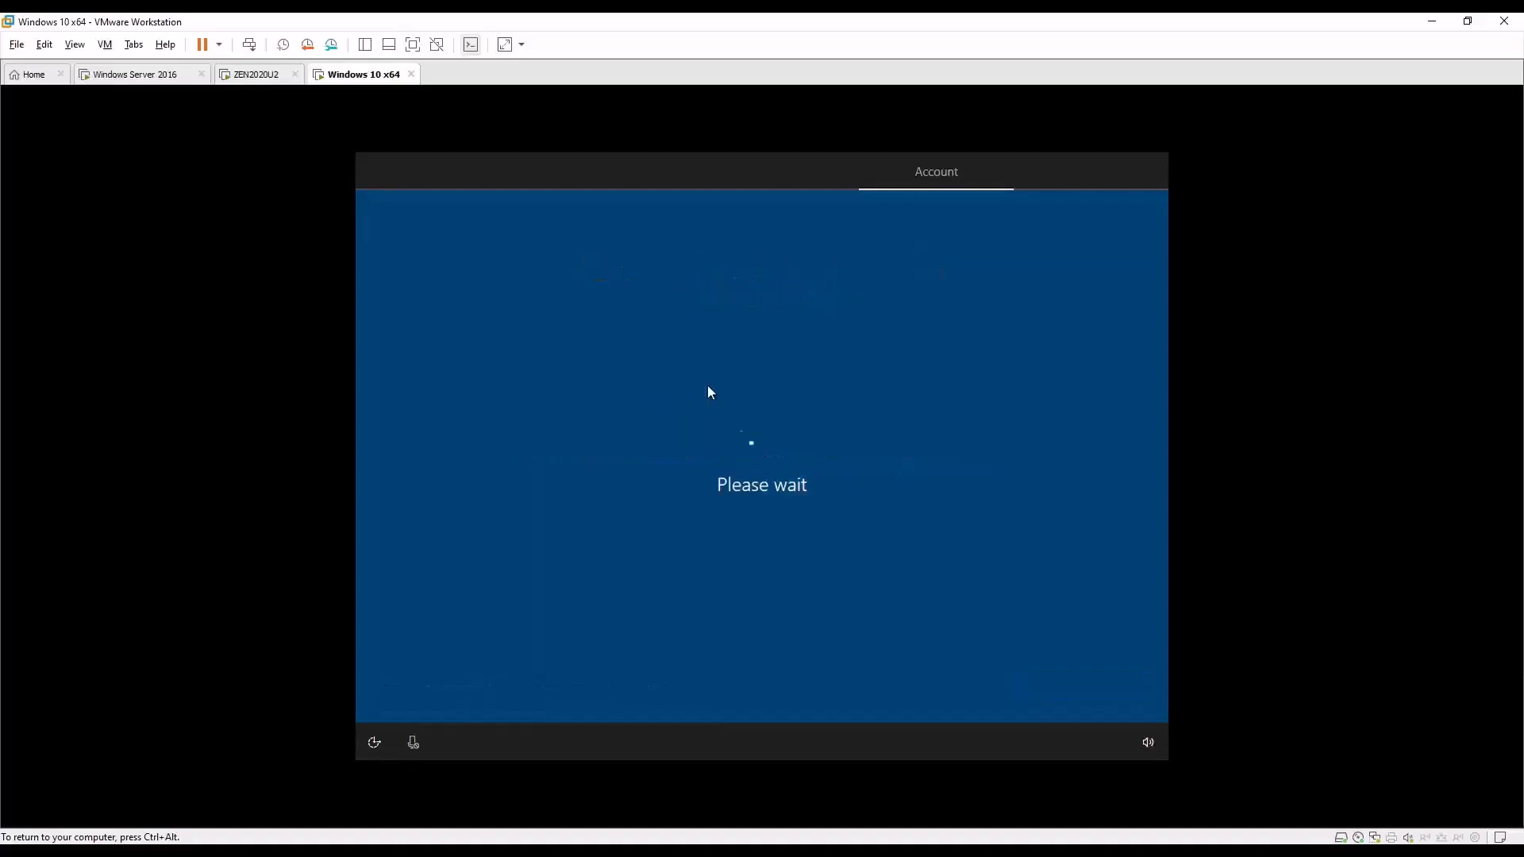
{"action": "key", "text": "ctrl+v"}
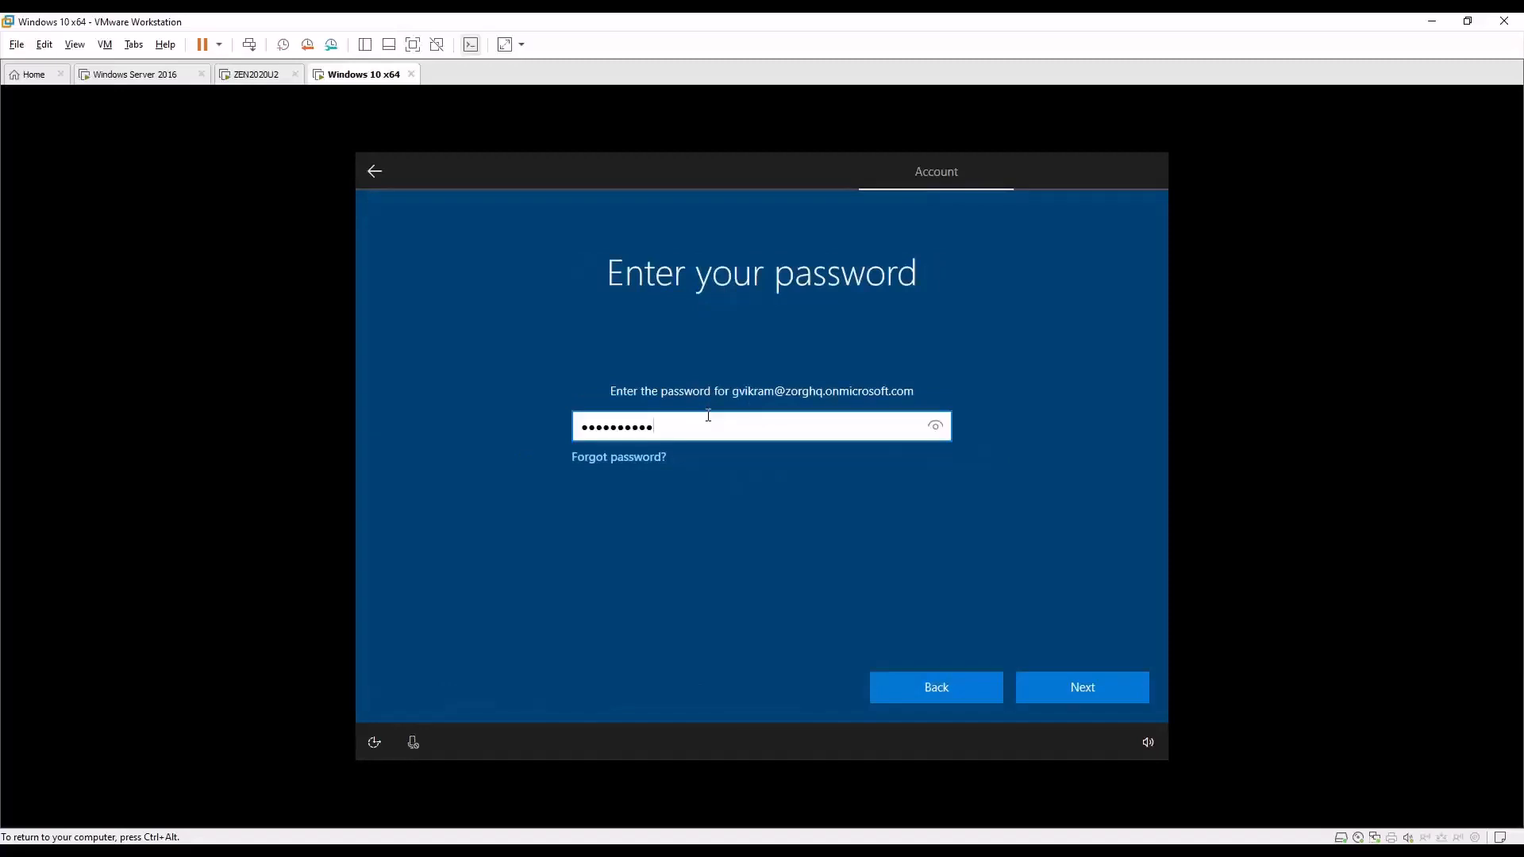
{"action": "key", "text": "Return"}
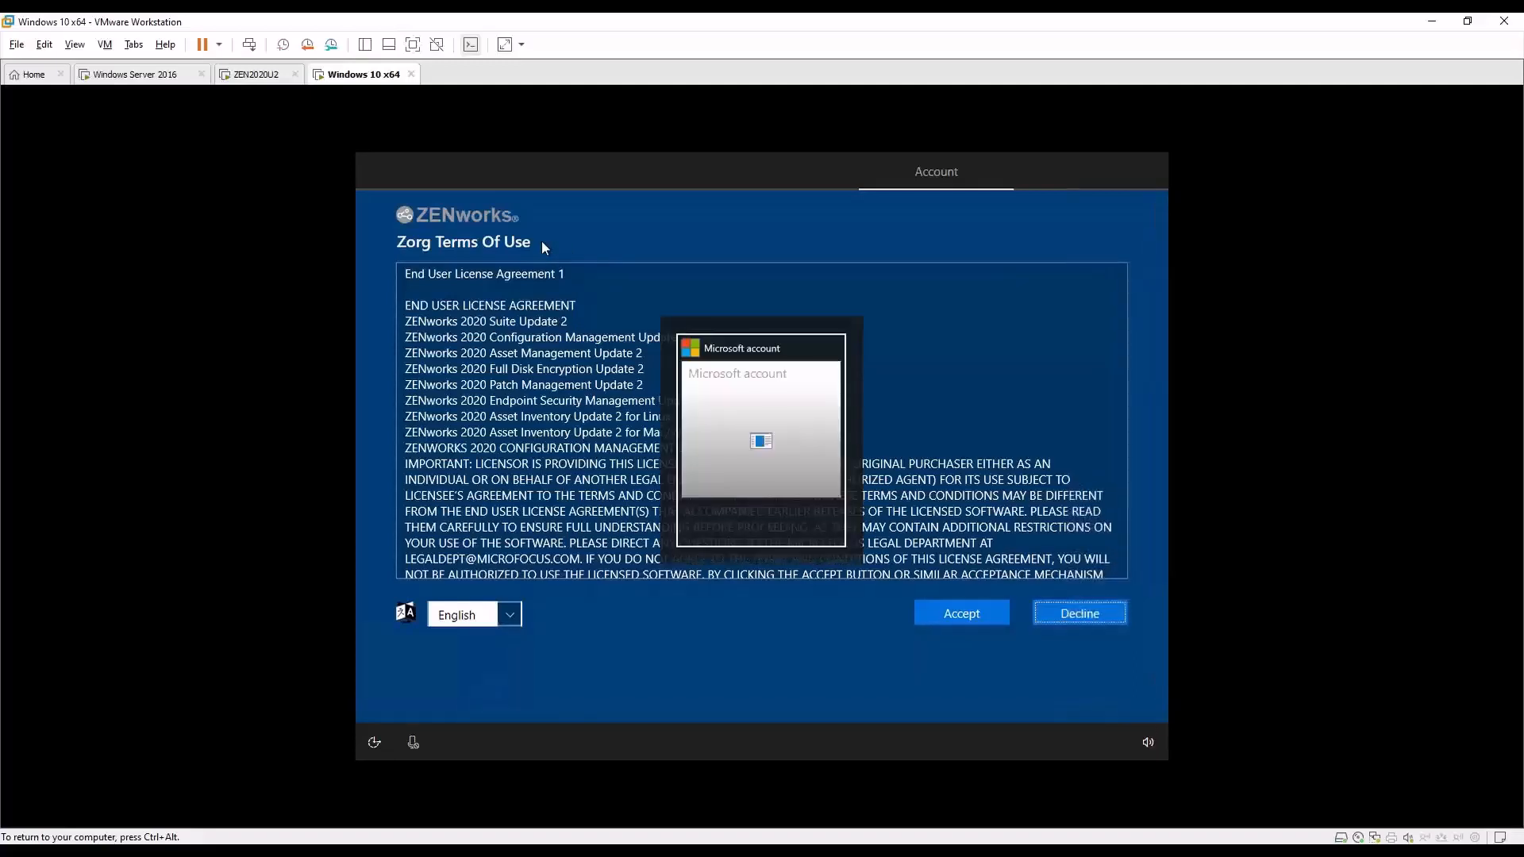
Switch to ZENworks Control Center in Chrome and open the details of the Zorg Terms of Use policy.
{"action": "key", "text": "ctrl+alt"}
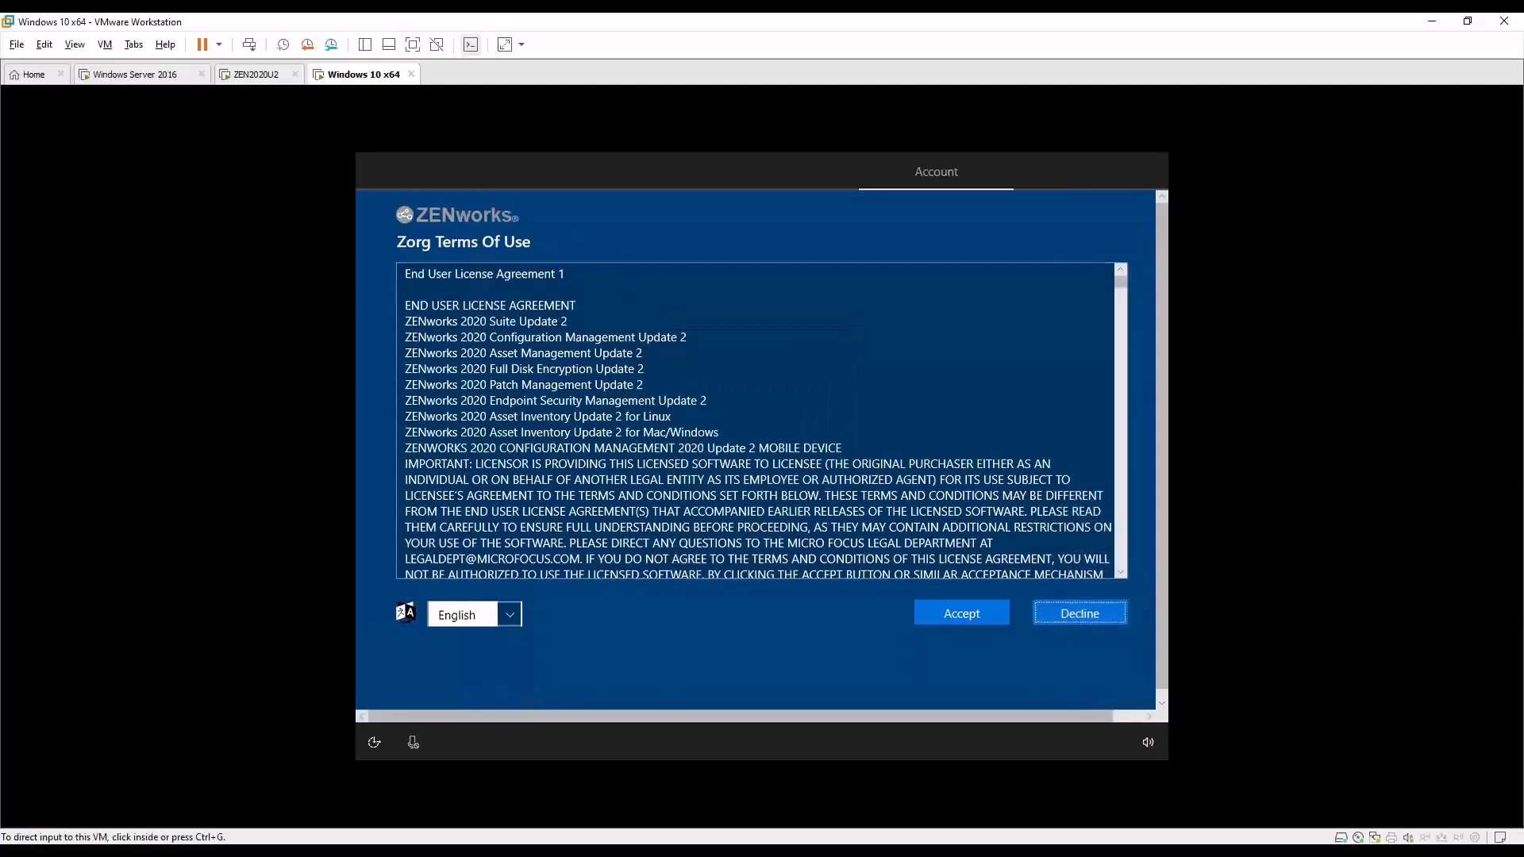
{"action": "mouse_move", "coordinate": [338, 851]}
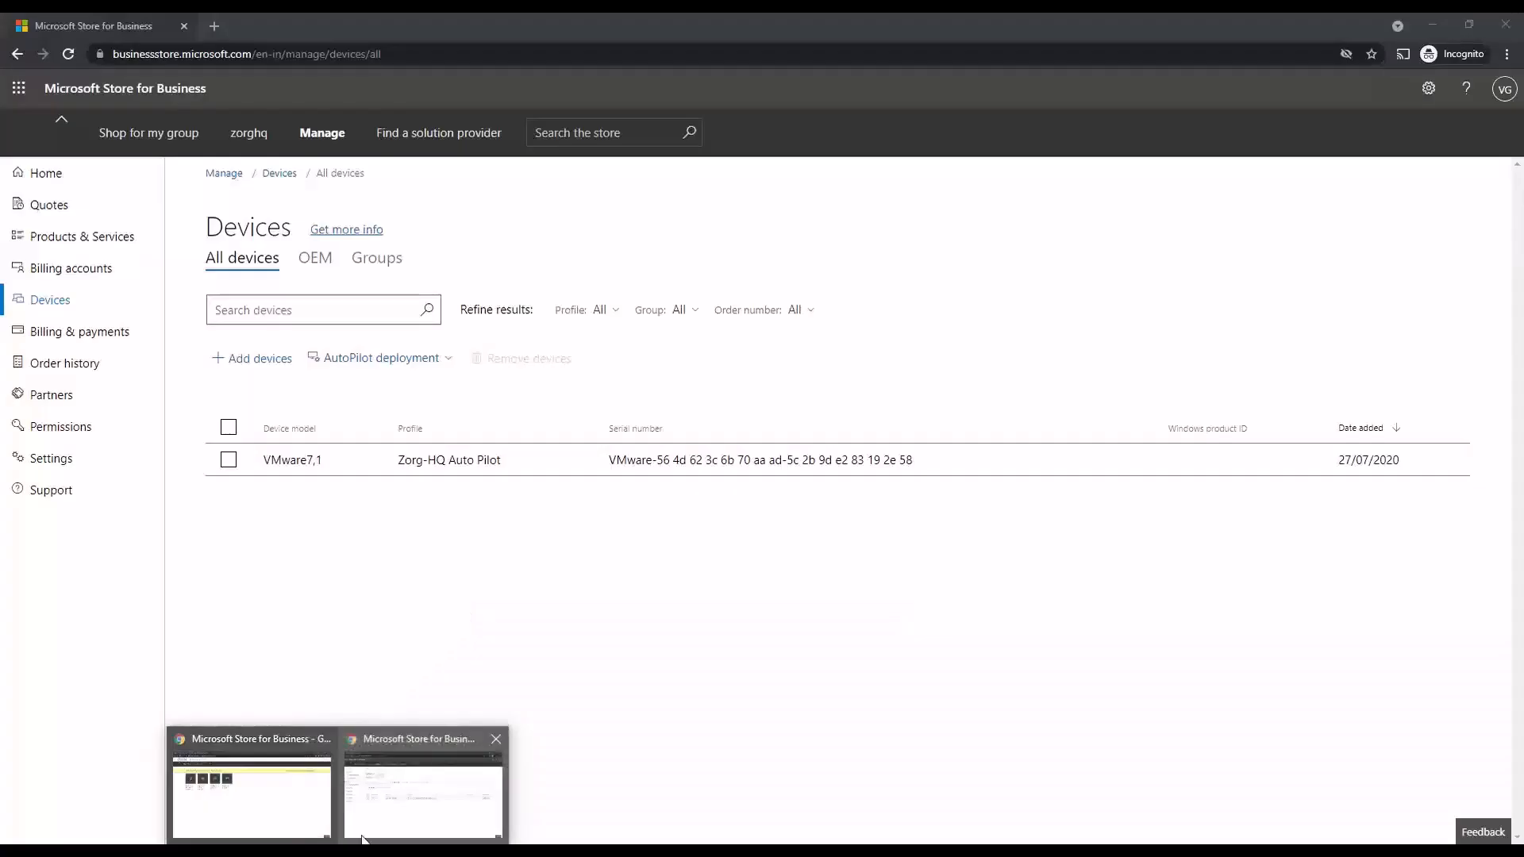
{"action": "left_click", "coordinate": [293, 826]}
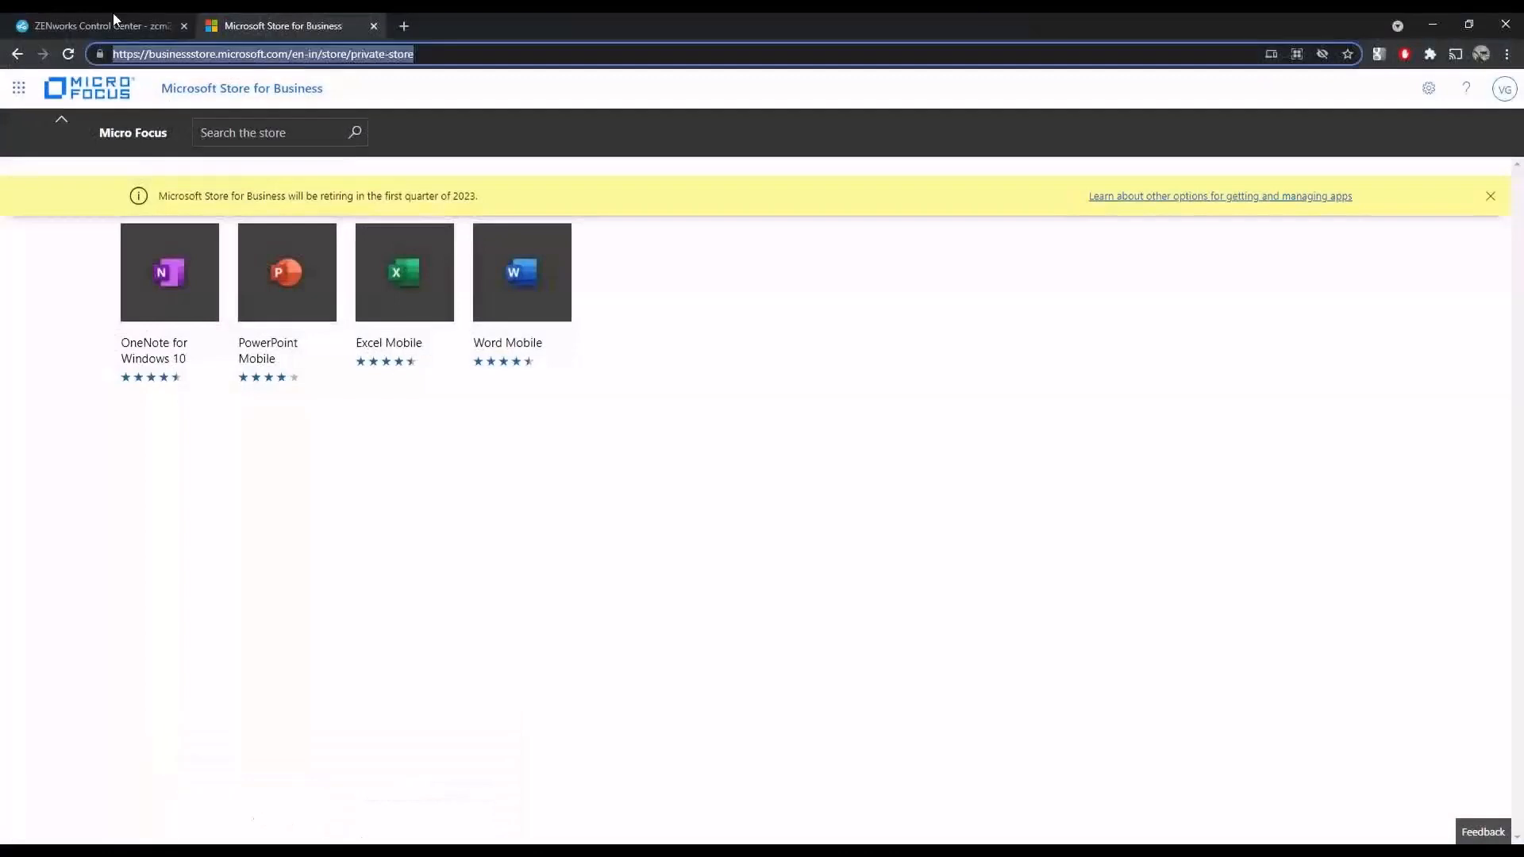
{"action": "left_click", "coordinate": [95, 25]}
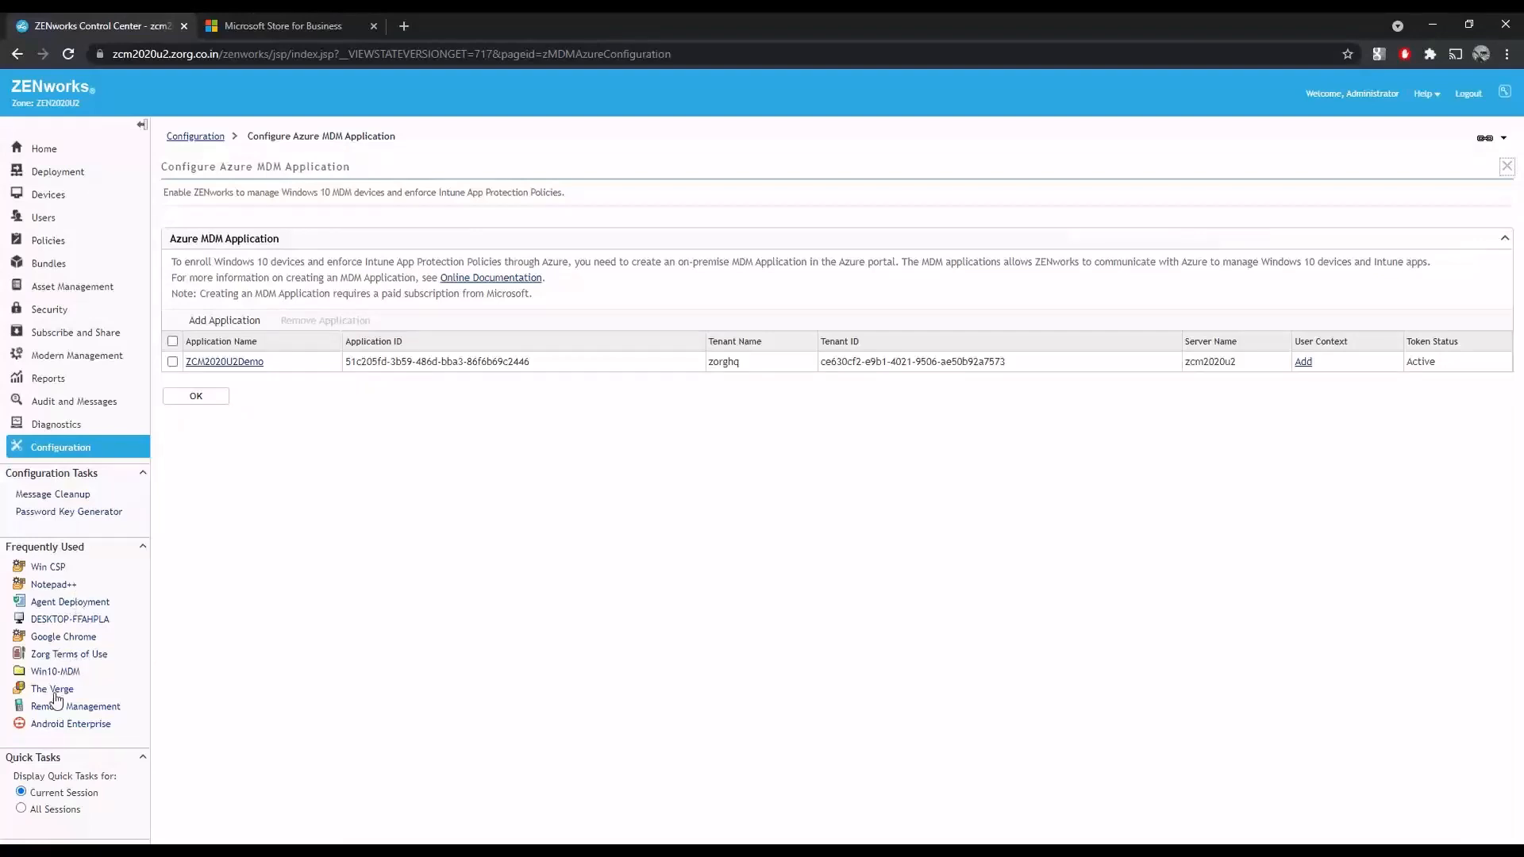
{"action": "left_click", "coordinate": [62, 248]}
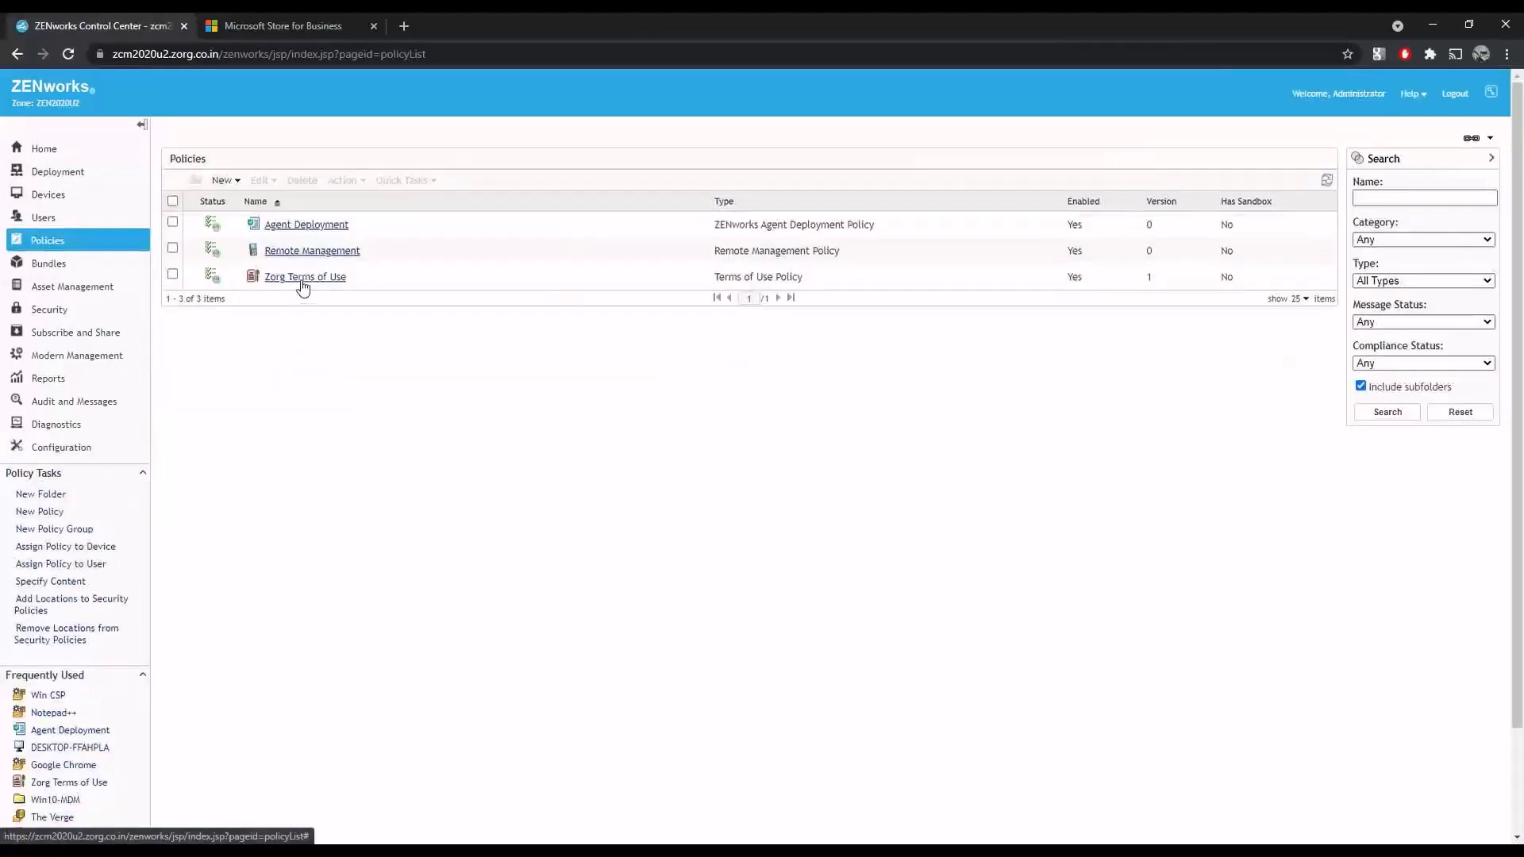
{"action": "left_click", "coordinate": [302, 286]}
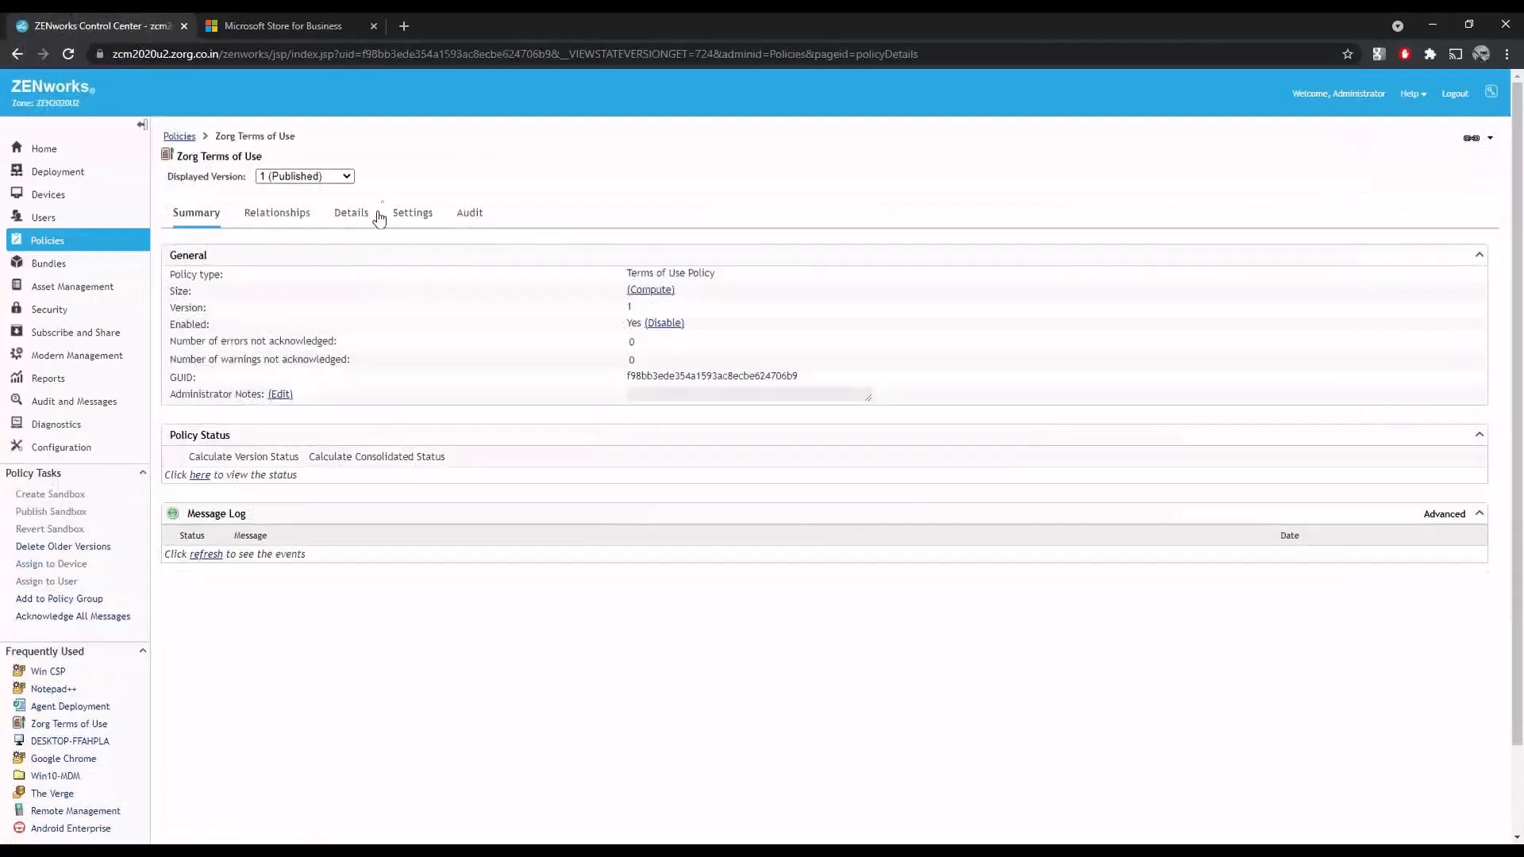
{"action": "left_click", "coordinate": [359, 221]}
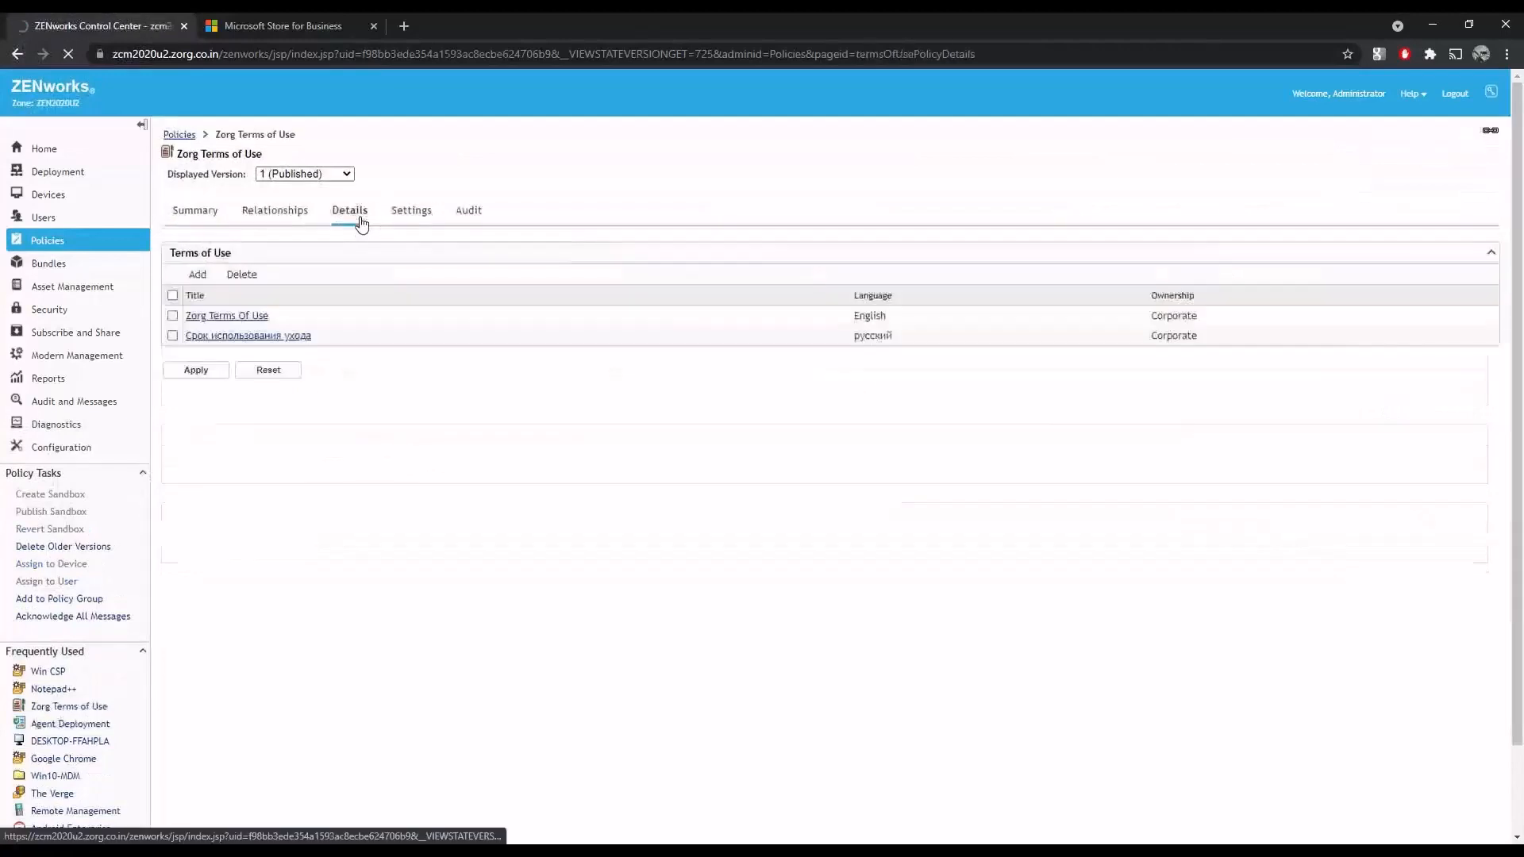
Review the English Zorg Terms Of Use entry of the policy and close it without changes.
{"action": "left_click", "coordinate": [239, 319]}
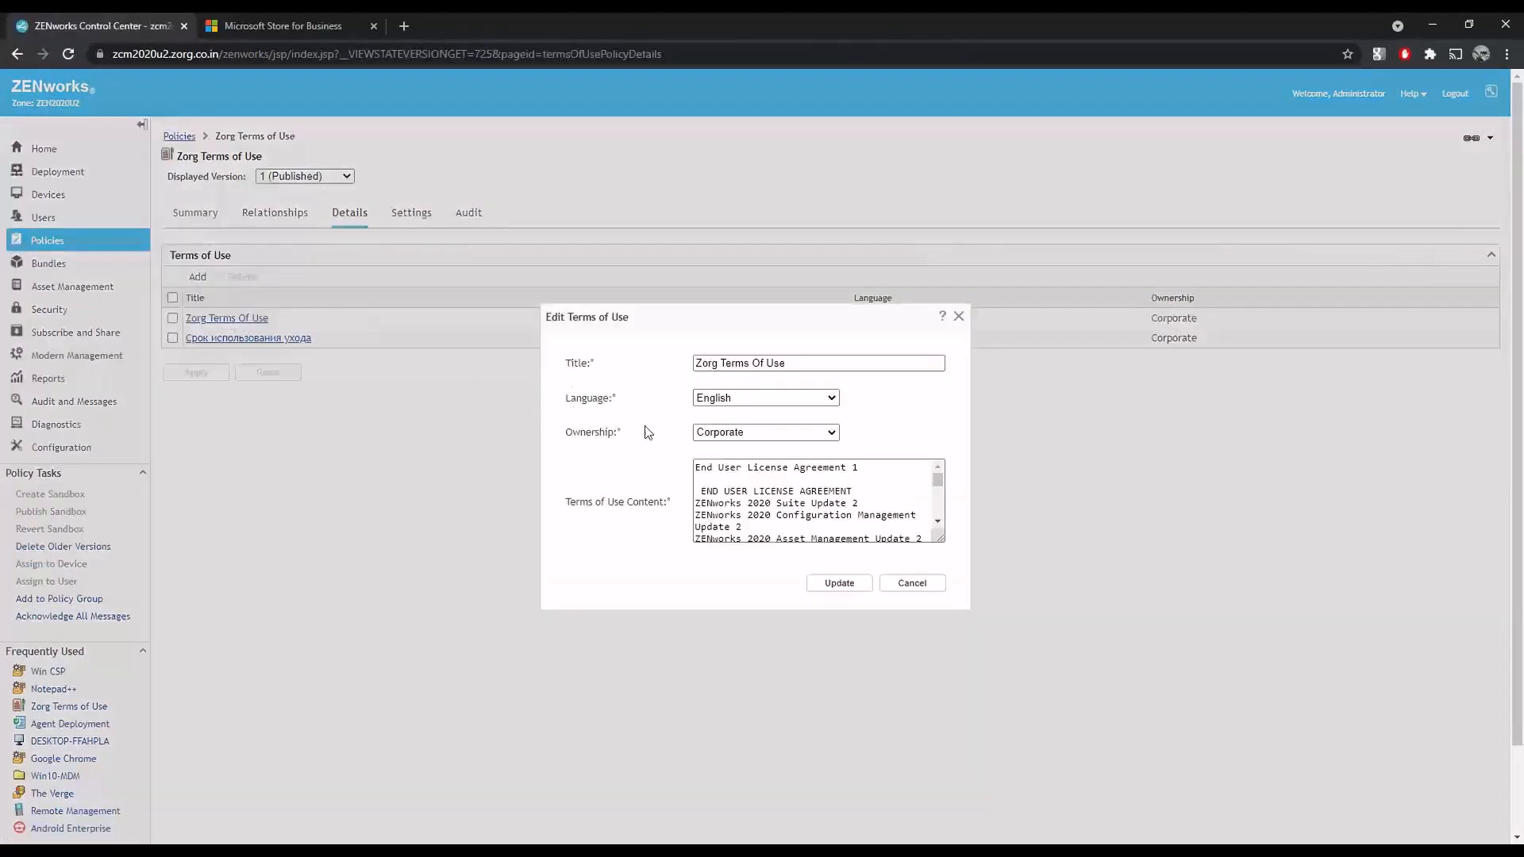
{"action": "left_click", "coordinate": [898, 584]}
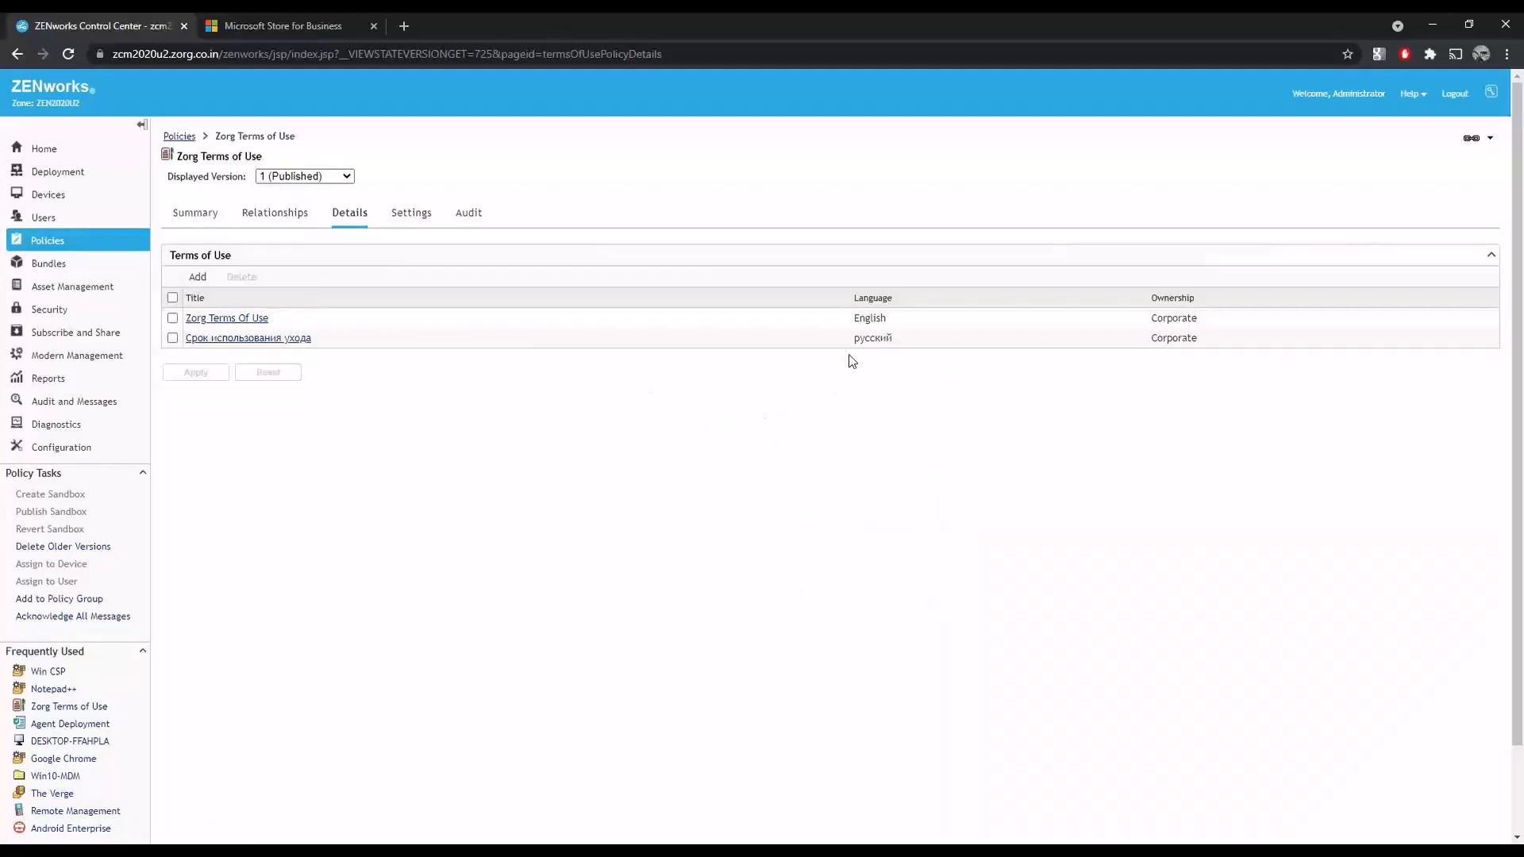
Switch to the Windows 10 virtual machine, preview the terms of use in русский, return them to English and accept them.
{"action": "key", "text": "alt+Tab"}
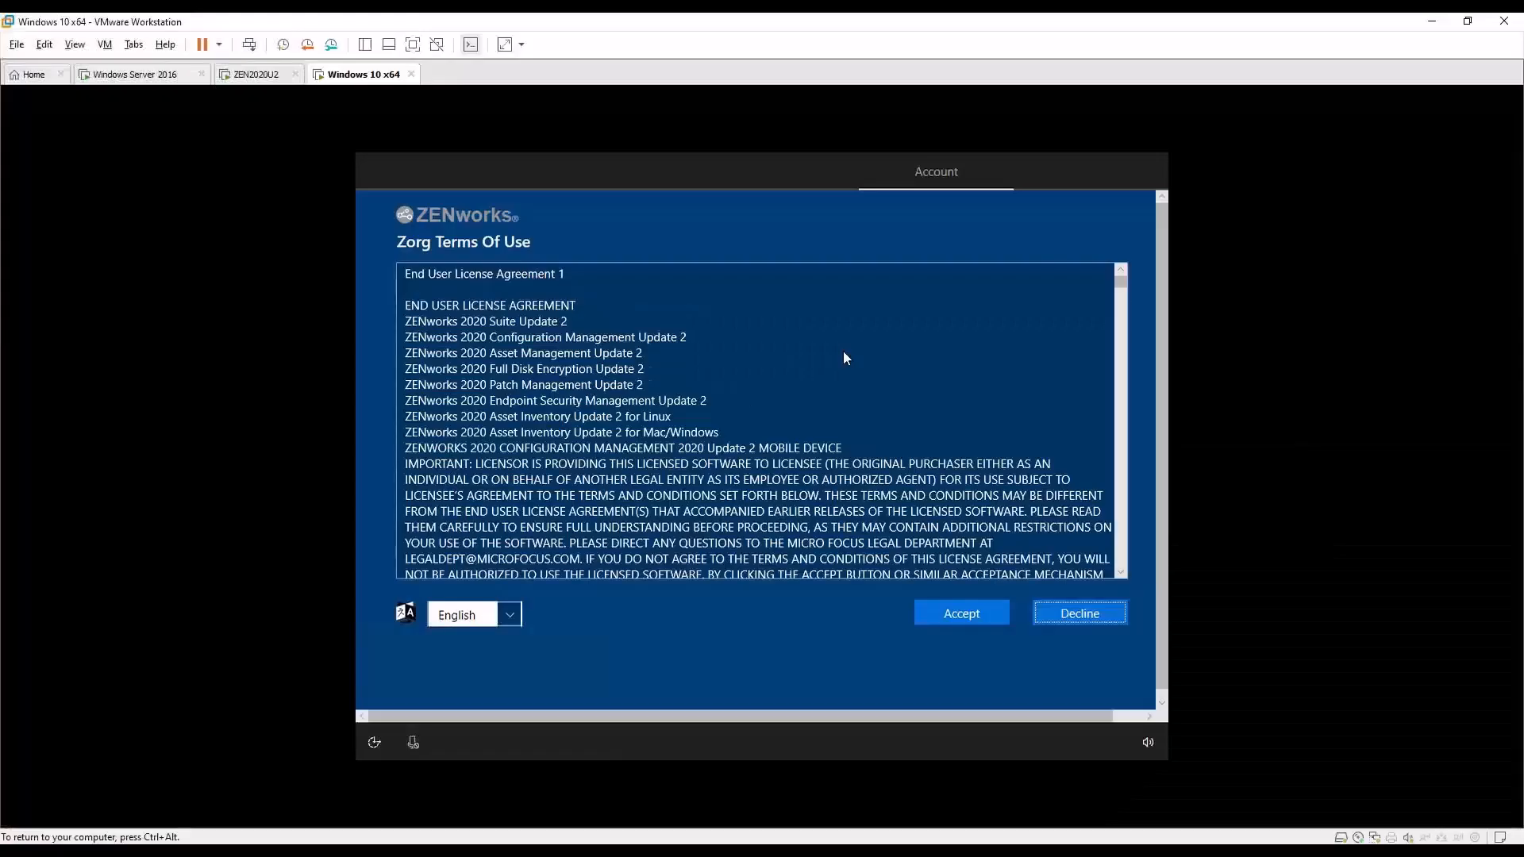
{"action": "left_click", "coordinate": [512, 614]}
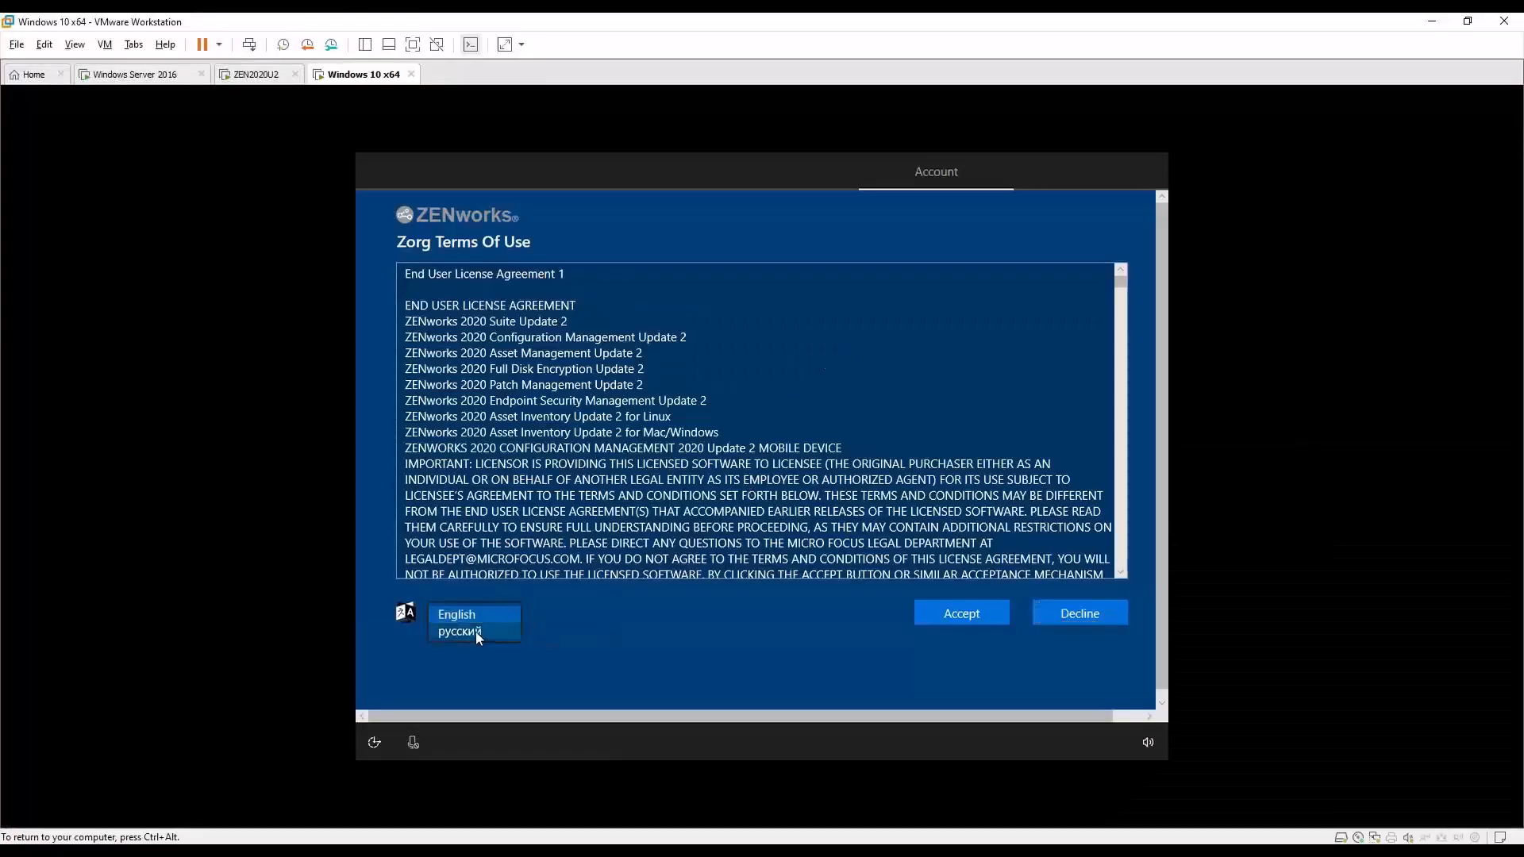
{"action": "left_click", "coordinate": [475, 631]}
{"action": "left_click", "coordinate": [489, 616]}
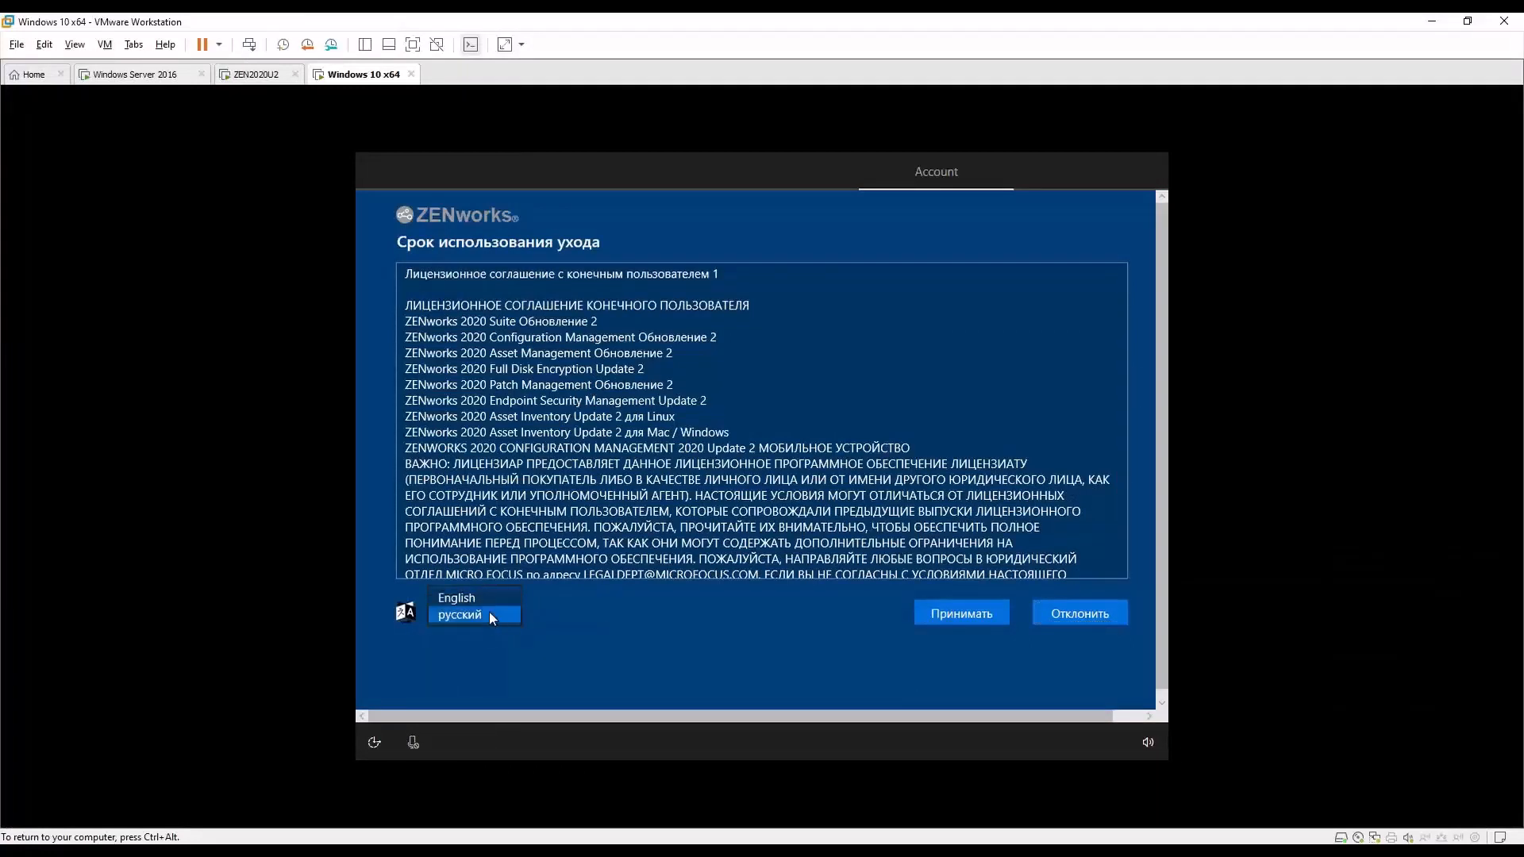
{"action": "left_click", "coordinate": [488, 602]}
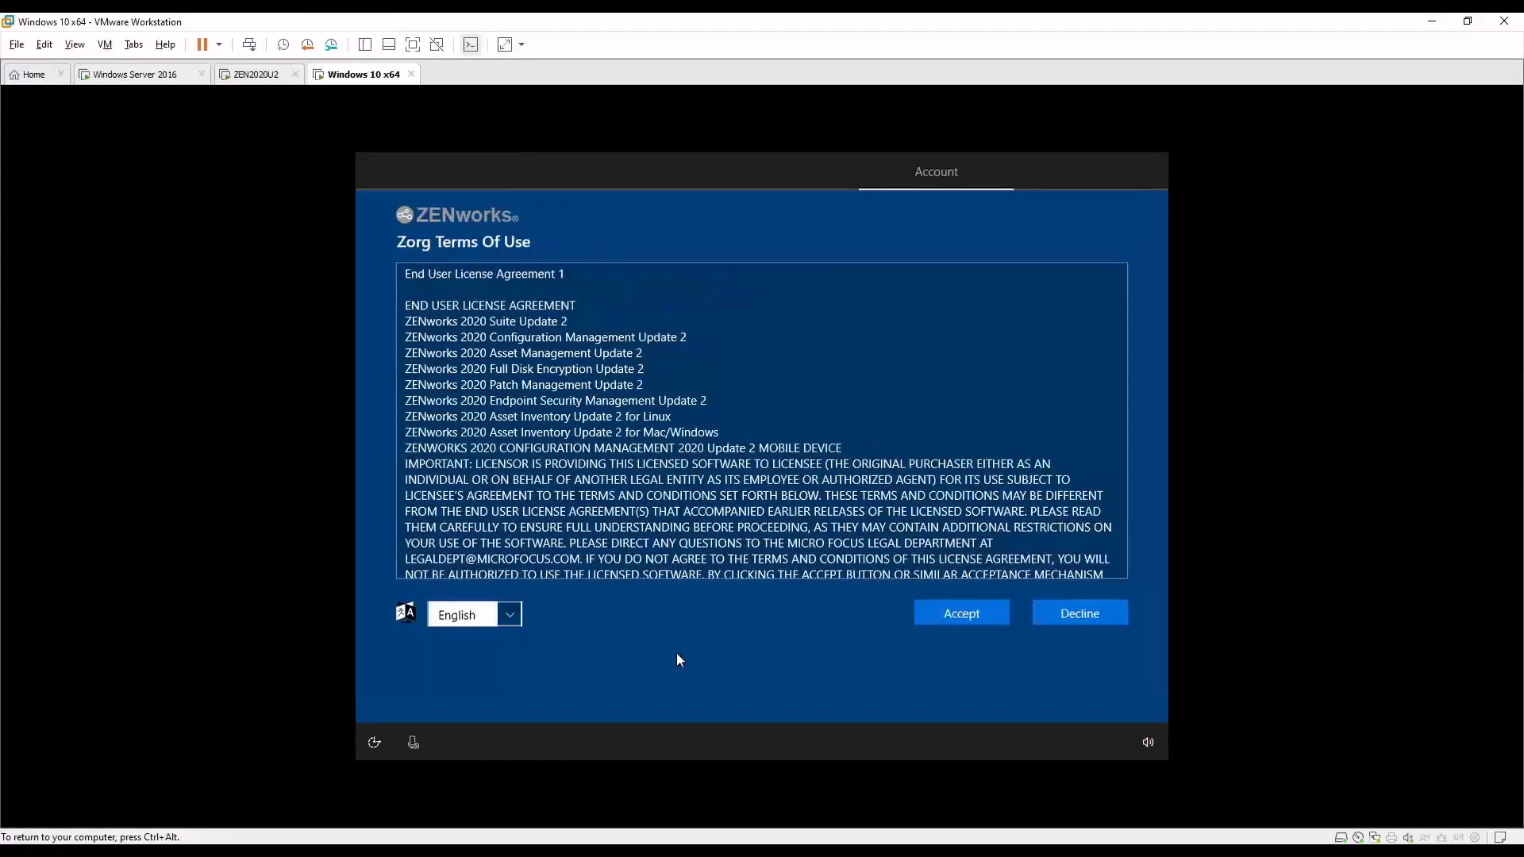
{"action": "left_click", "coordinate": [959, 616]}
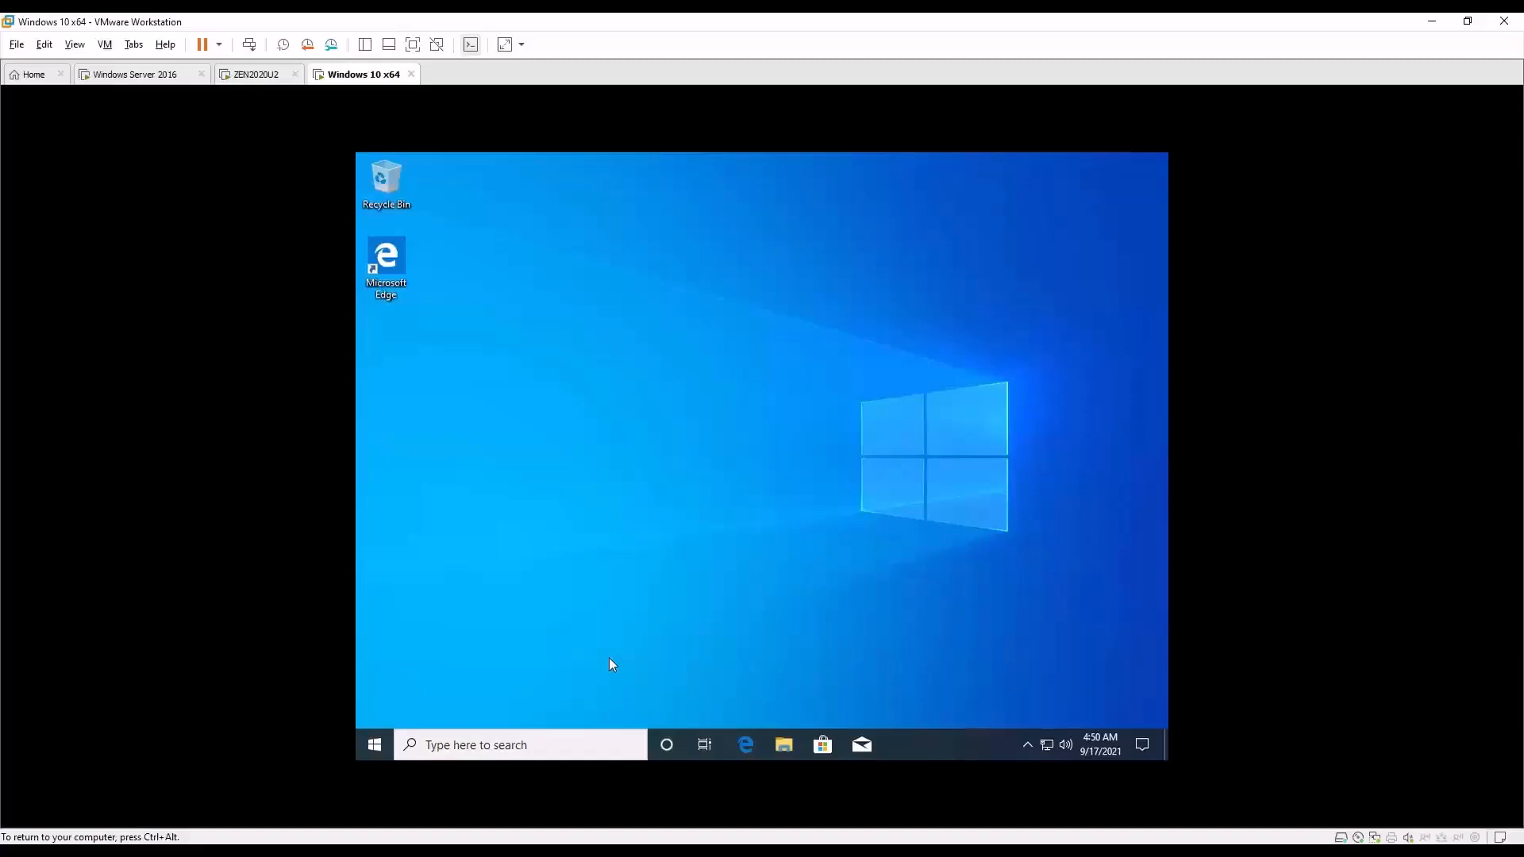
Open the Access work or school settings and view the management info of the zorghq Azure AD connection.
{"action": "key", "text": "super"}
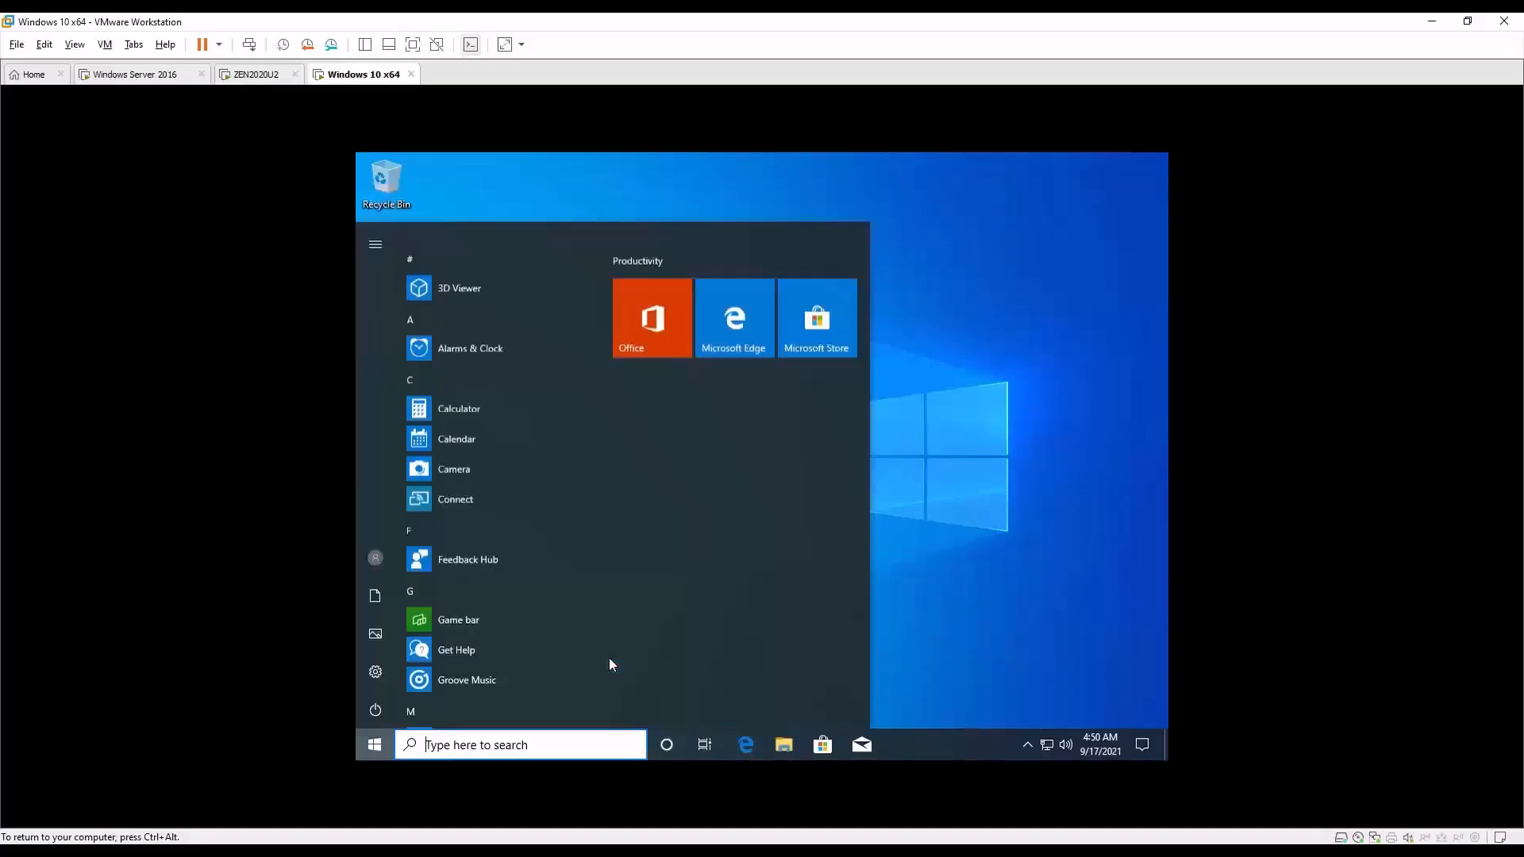
{"action": "type", "text": "access"}
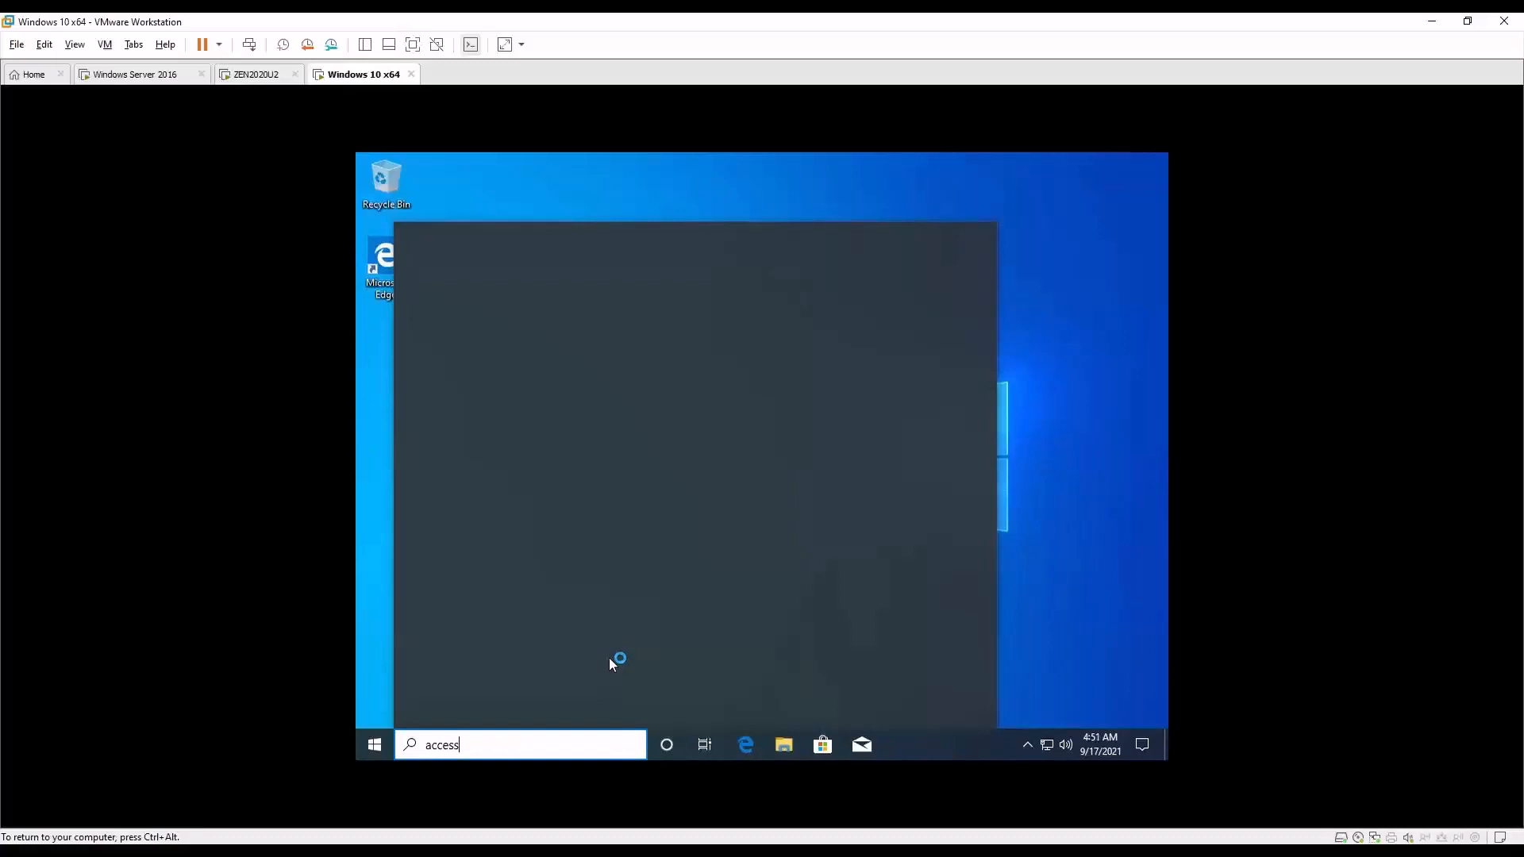
{"action": "type", "text": " wo"}
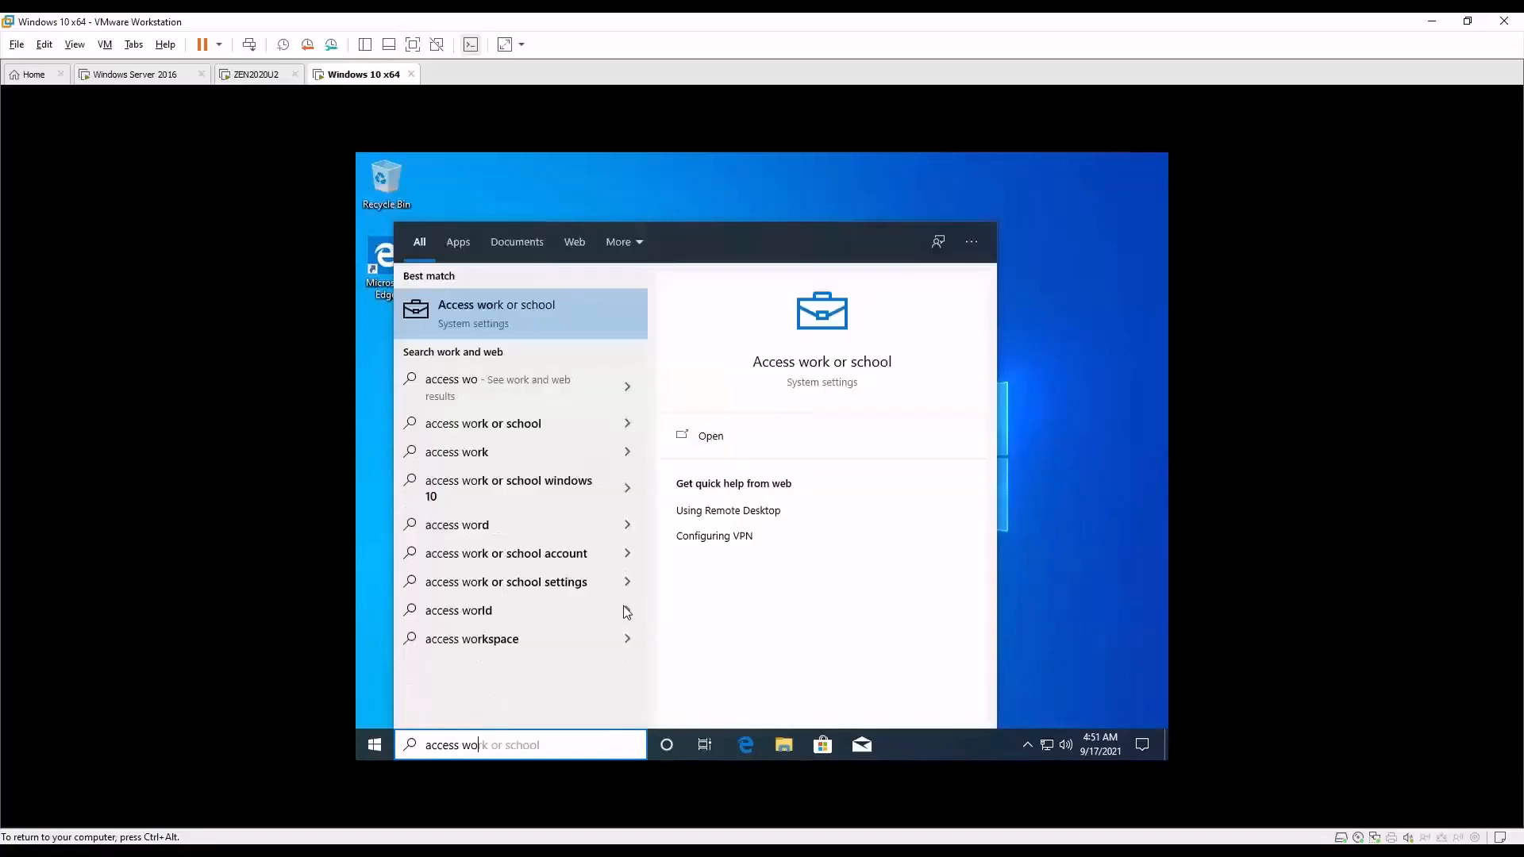
{"action": "key", "text": "Return"}
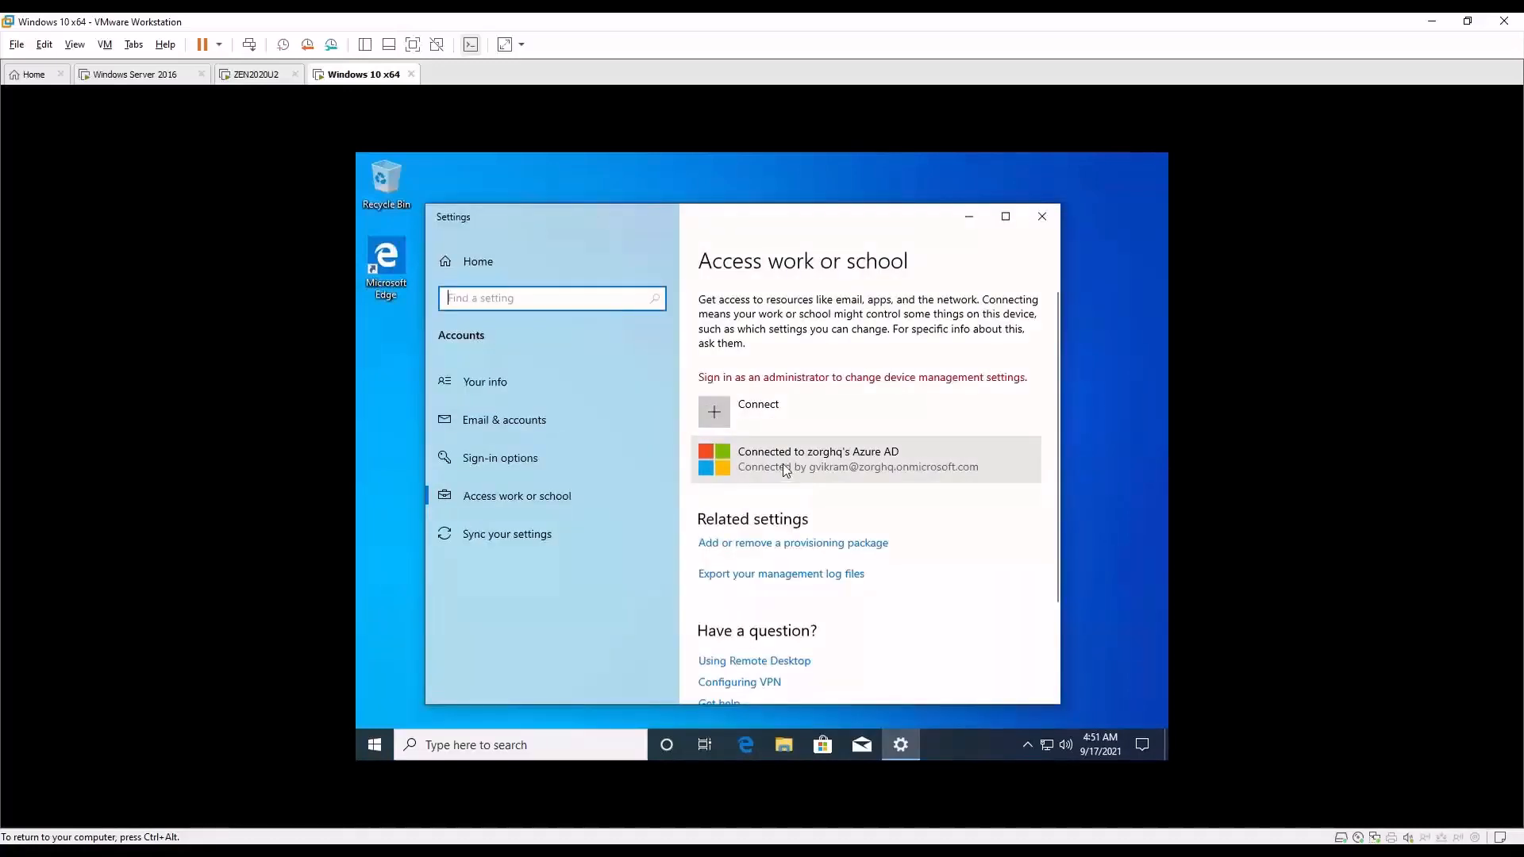
{"action": "left_click", "coordinate": [784, 468]}
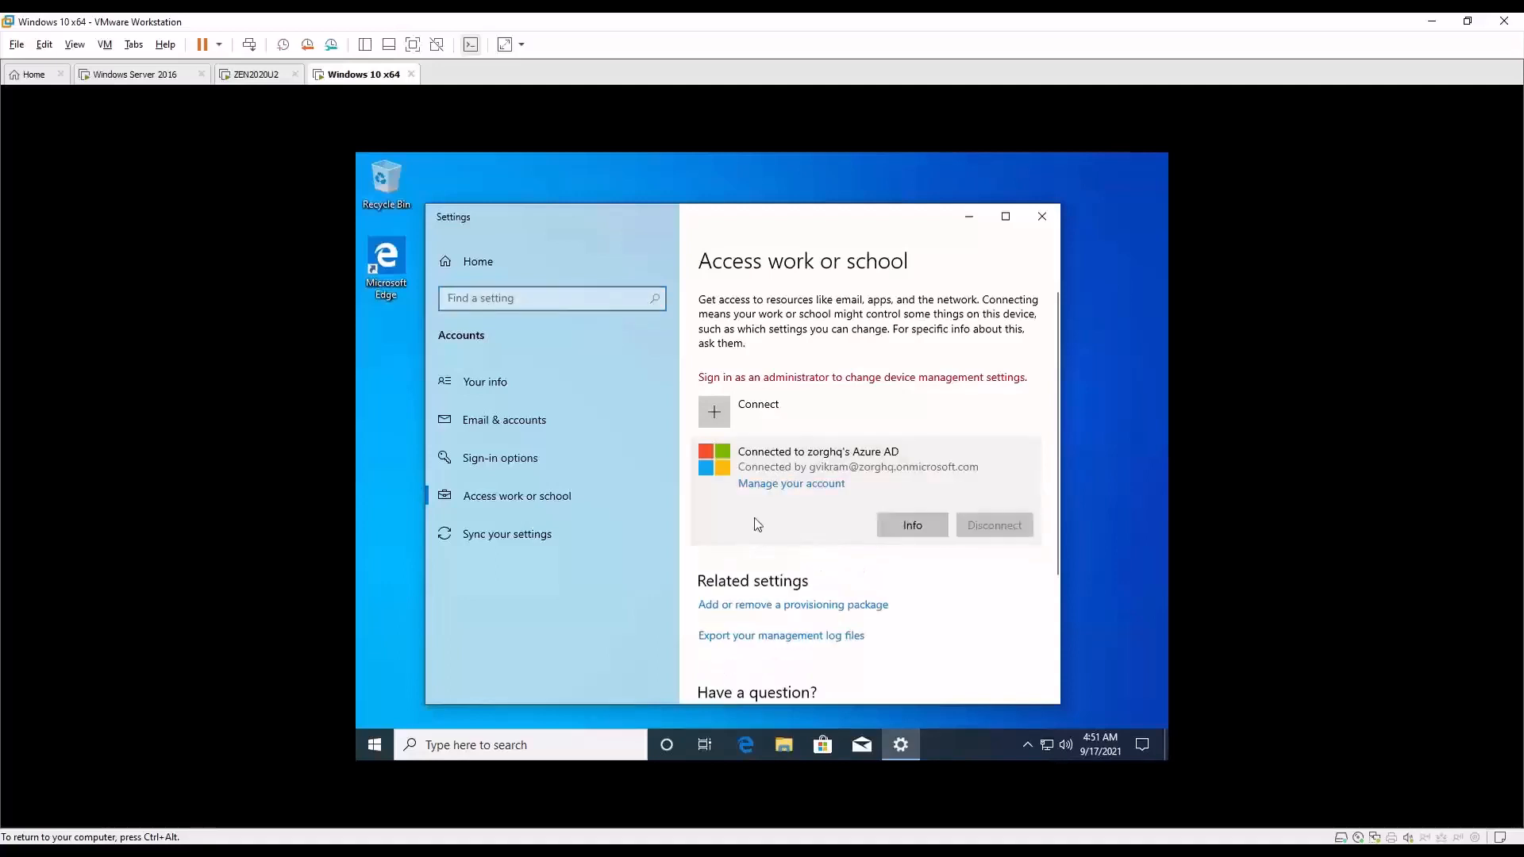
{"action": "left_click", "coordinate": [913, 525]}
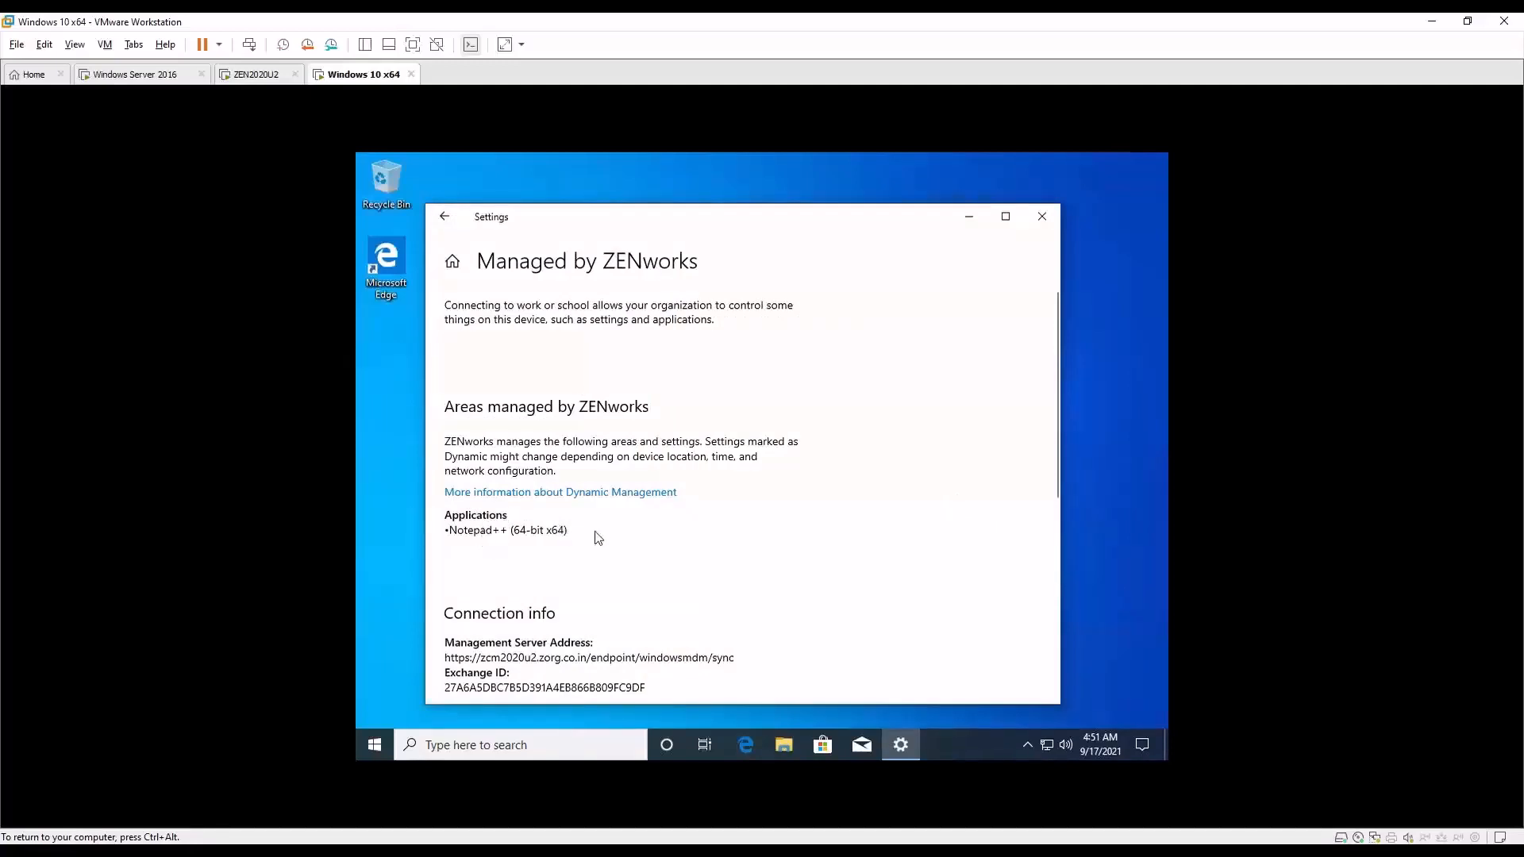
Search the virtual machine's installed apps for "no" to check for Notepad++, and dismiss the search.
{"action": "left_click", "coordinate": [374, 745]}
{"action": "type", "text": "no"}
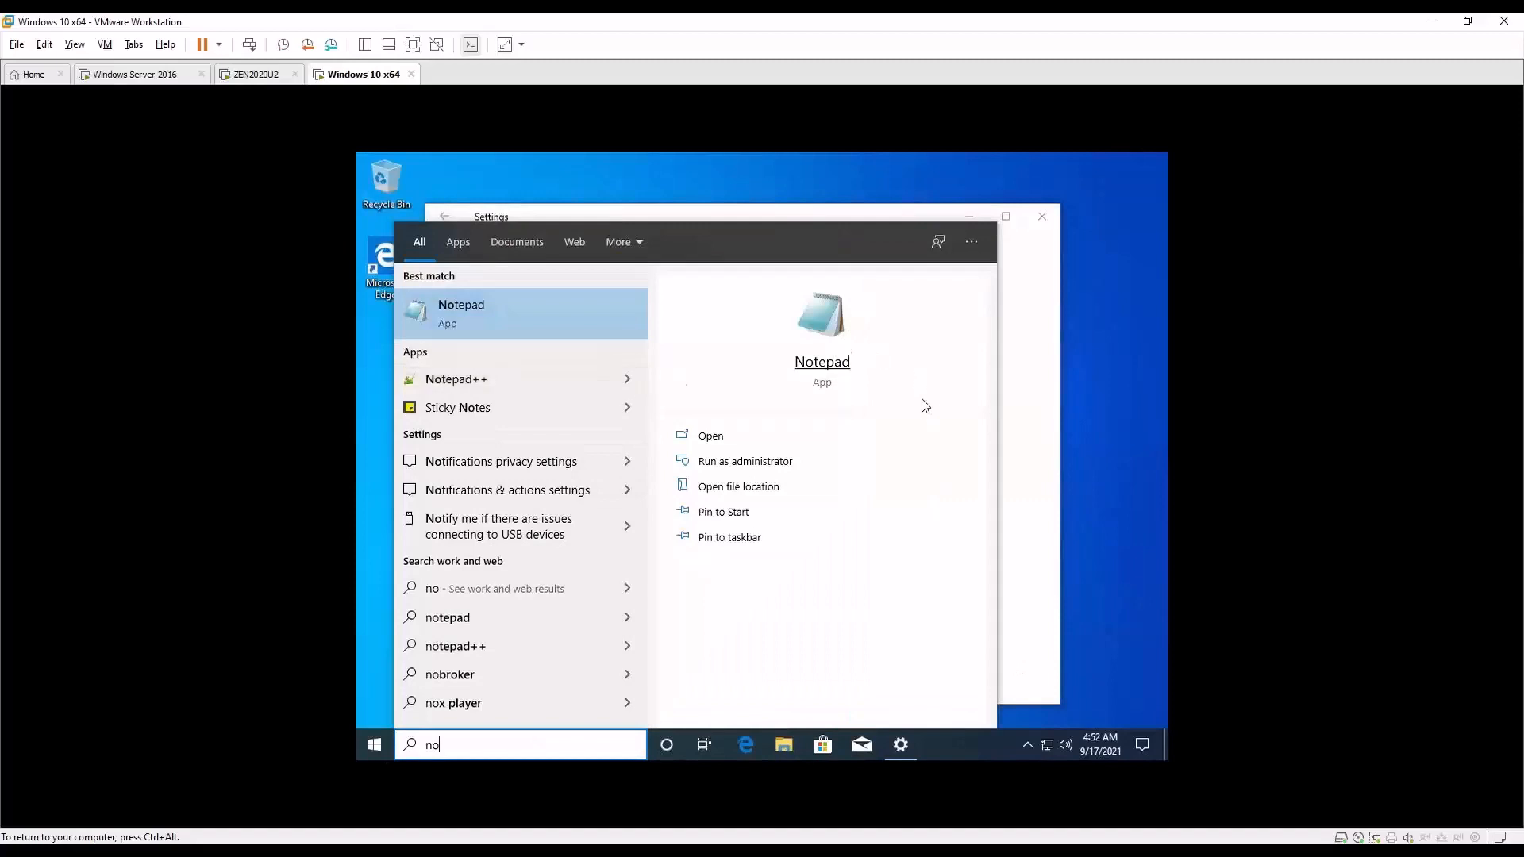
{"action": "left_click", "coordinate": [1035, 387]}
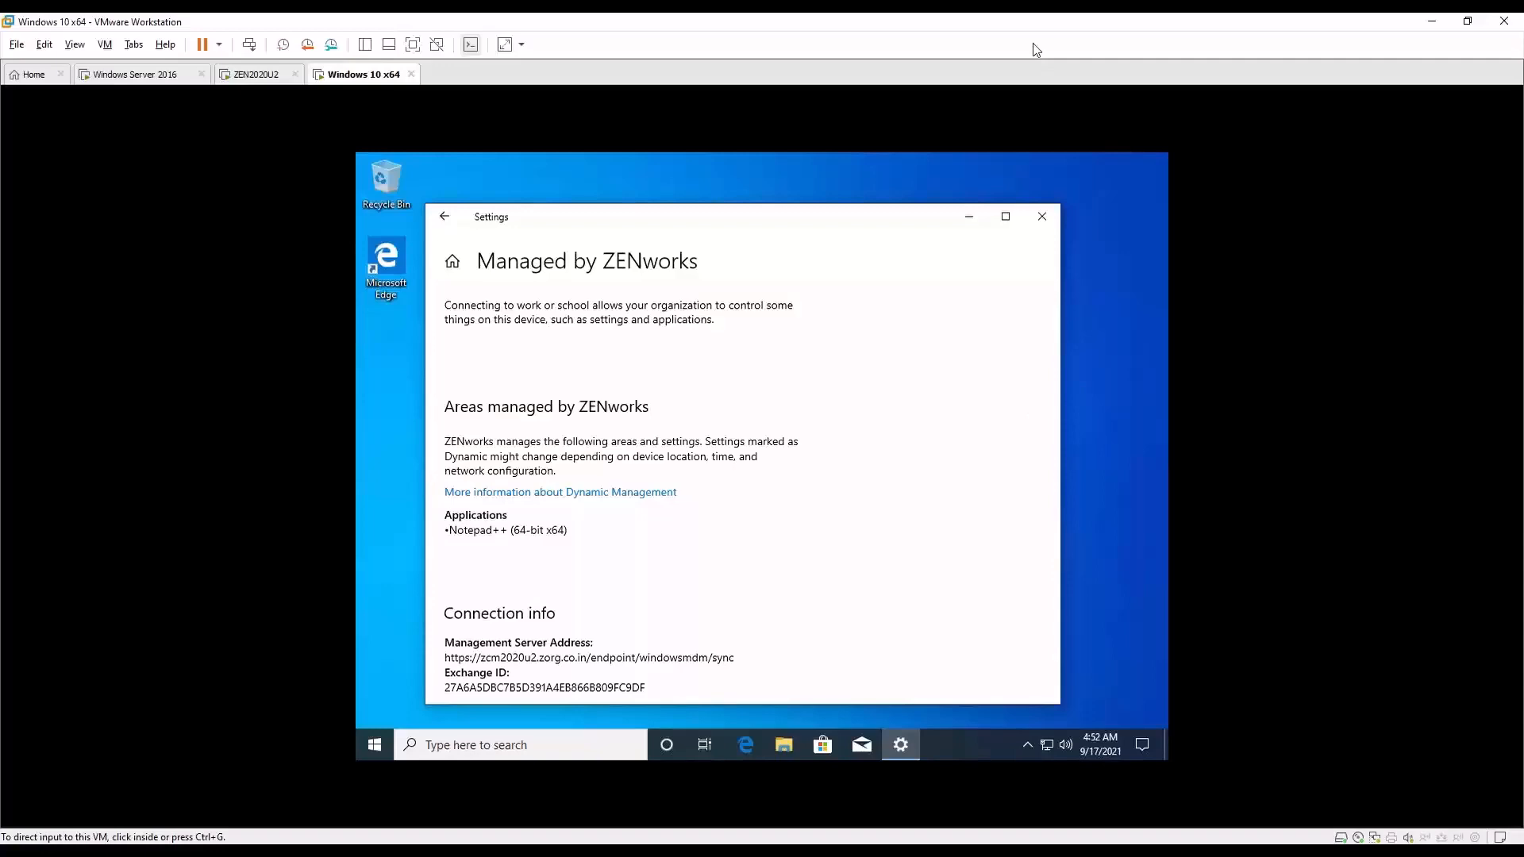
Switch to ZENworks Control Center in Chrome and review the Agent Deployment policy's details and device assignments.
{"action": "key", "text": "alt+Tab"}
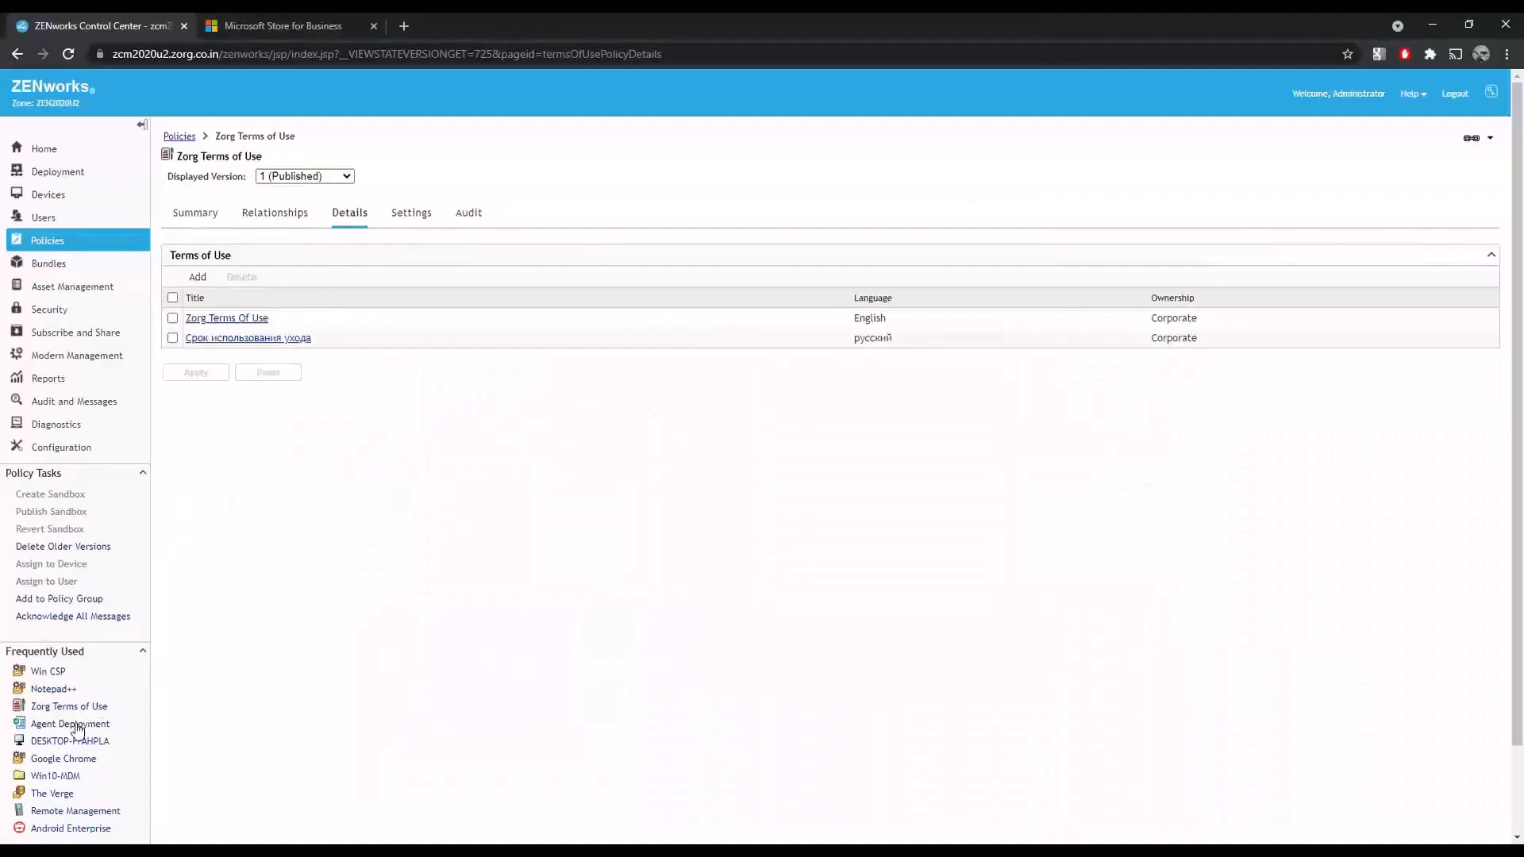
{"action": "left_click", "coordinate": [74, 725]}
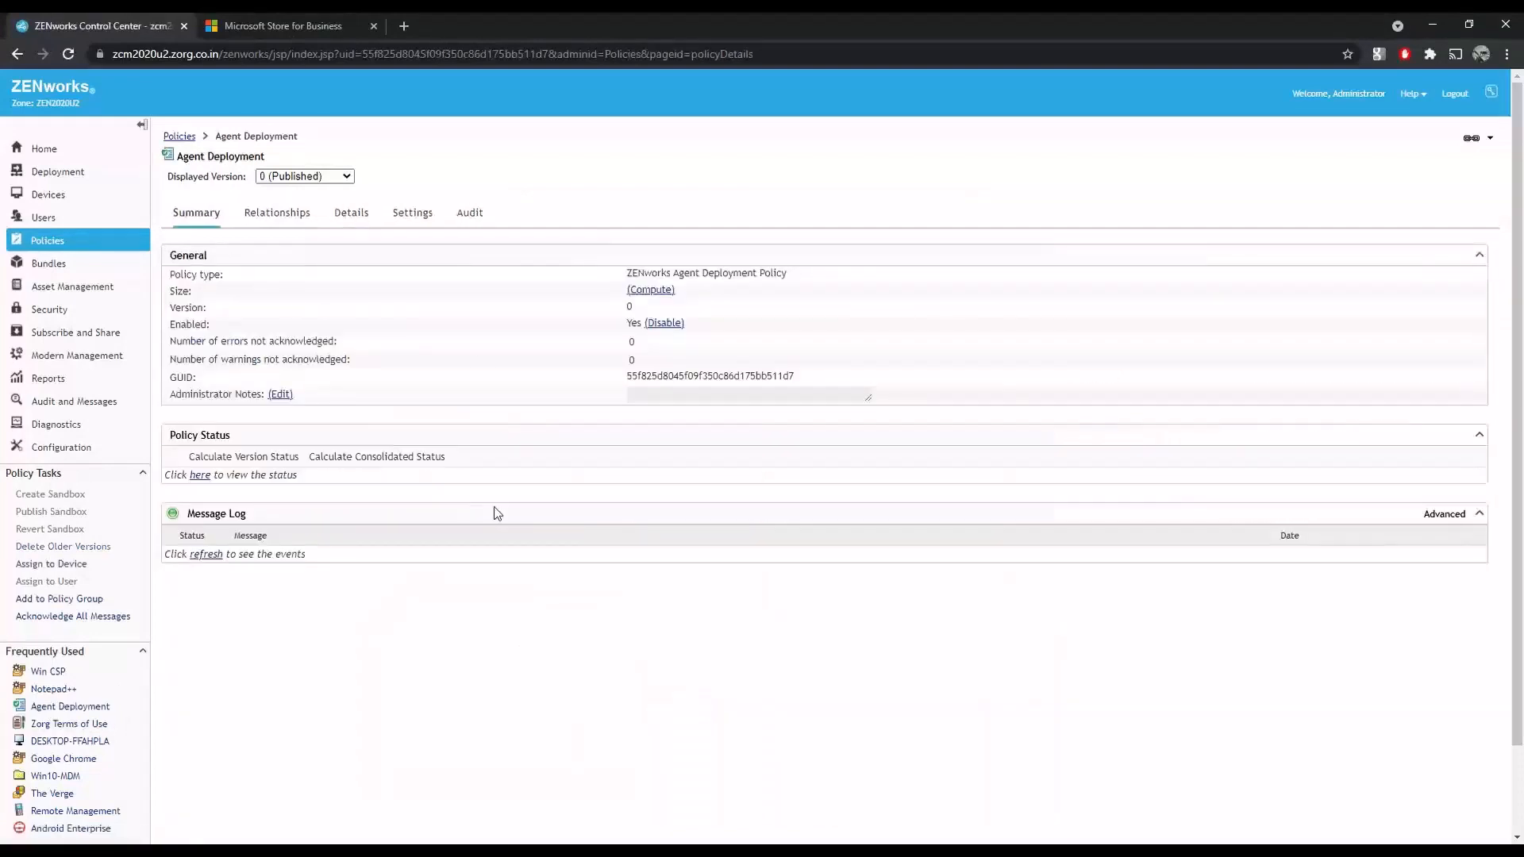
{"action": "left_click", "coordinate": [344, 226]}
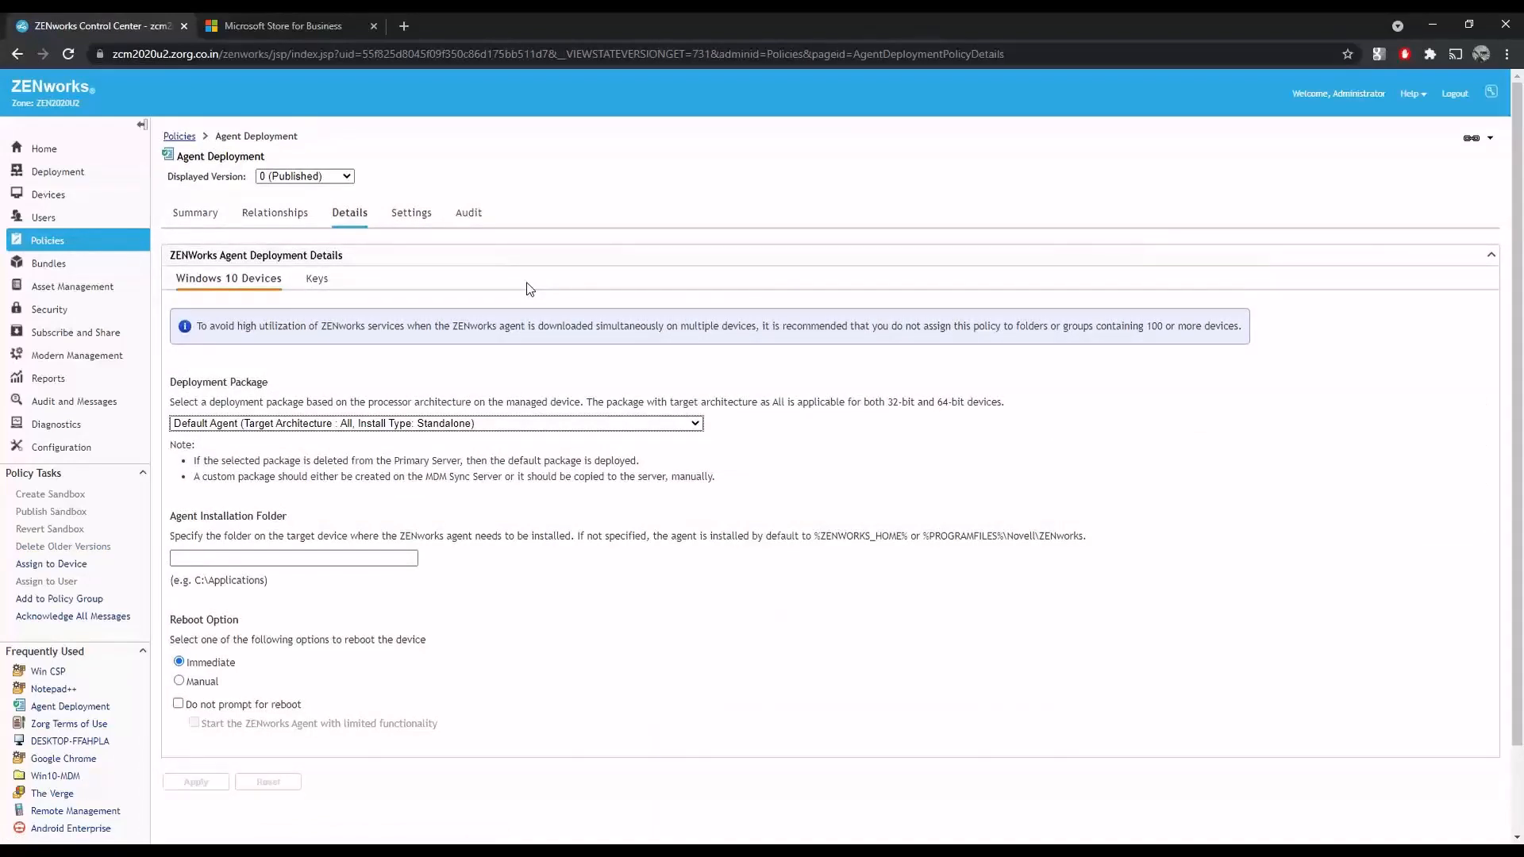
{"action": "left_click", "coordinate": [280, 214]}
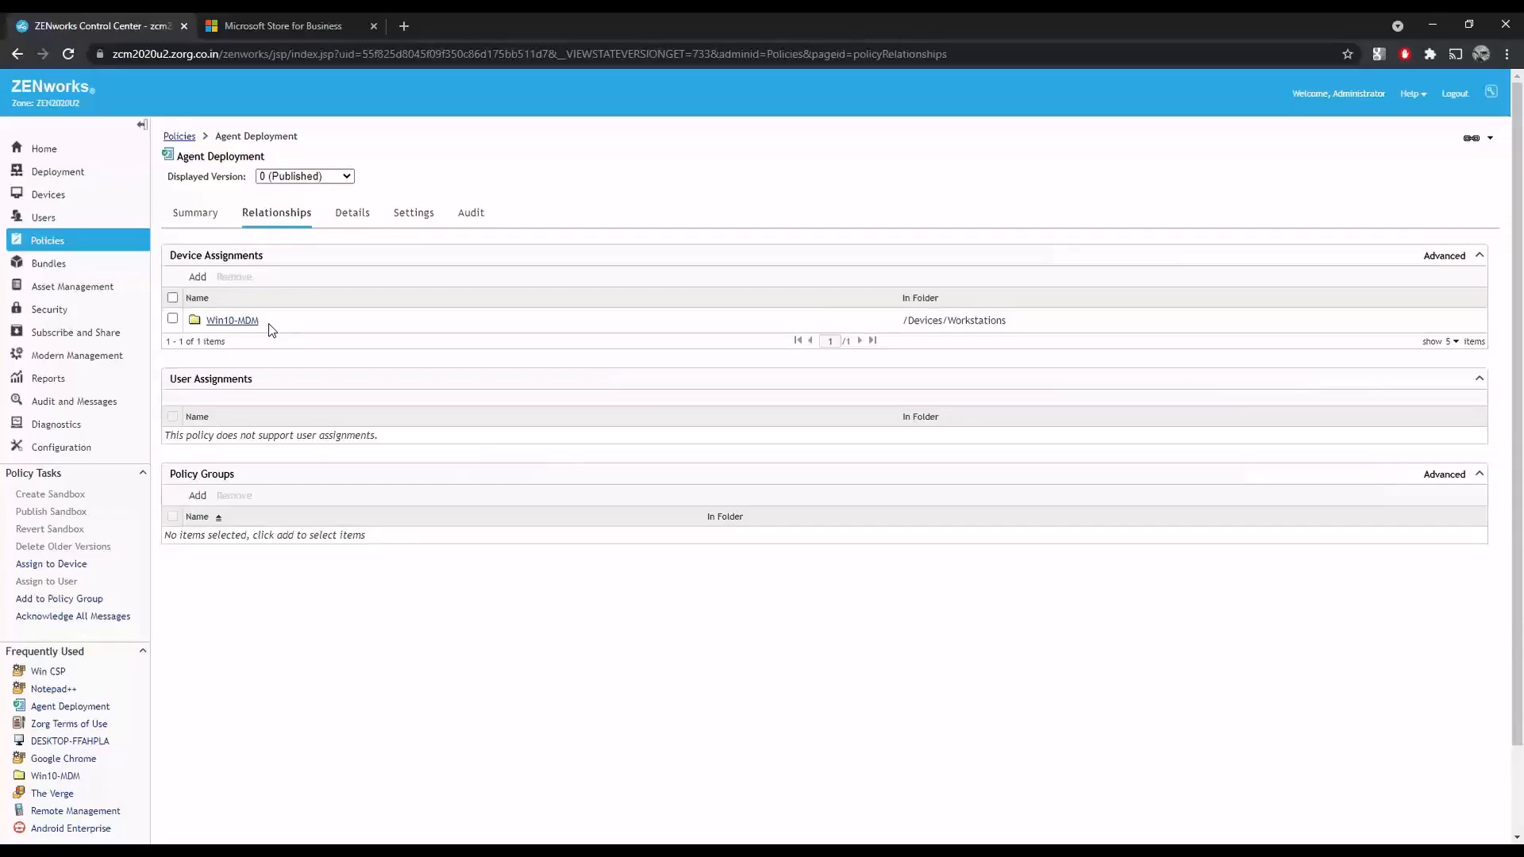
Open the DESKTOP-B51E29B workstation from the assigned Win10-MDM folder, and open the ZENworks agent on the Windows 10 virtual machine.
{"action": "left_click", "coordinate": [252, 322]}
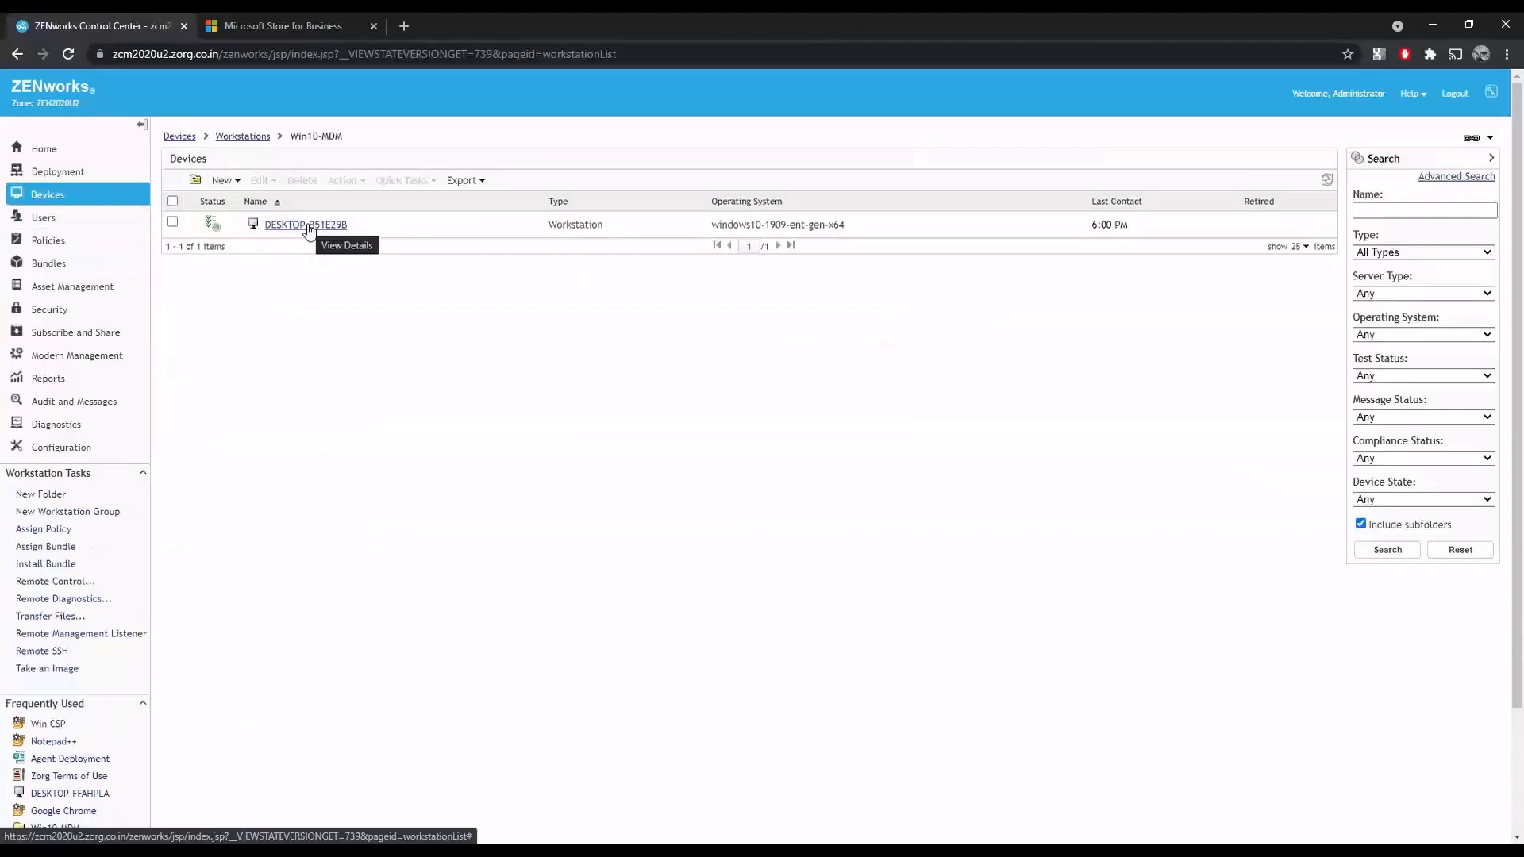
{"action": "left_click", "coordinate": [308, 226]}
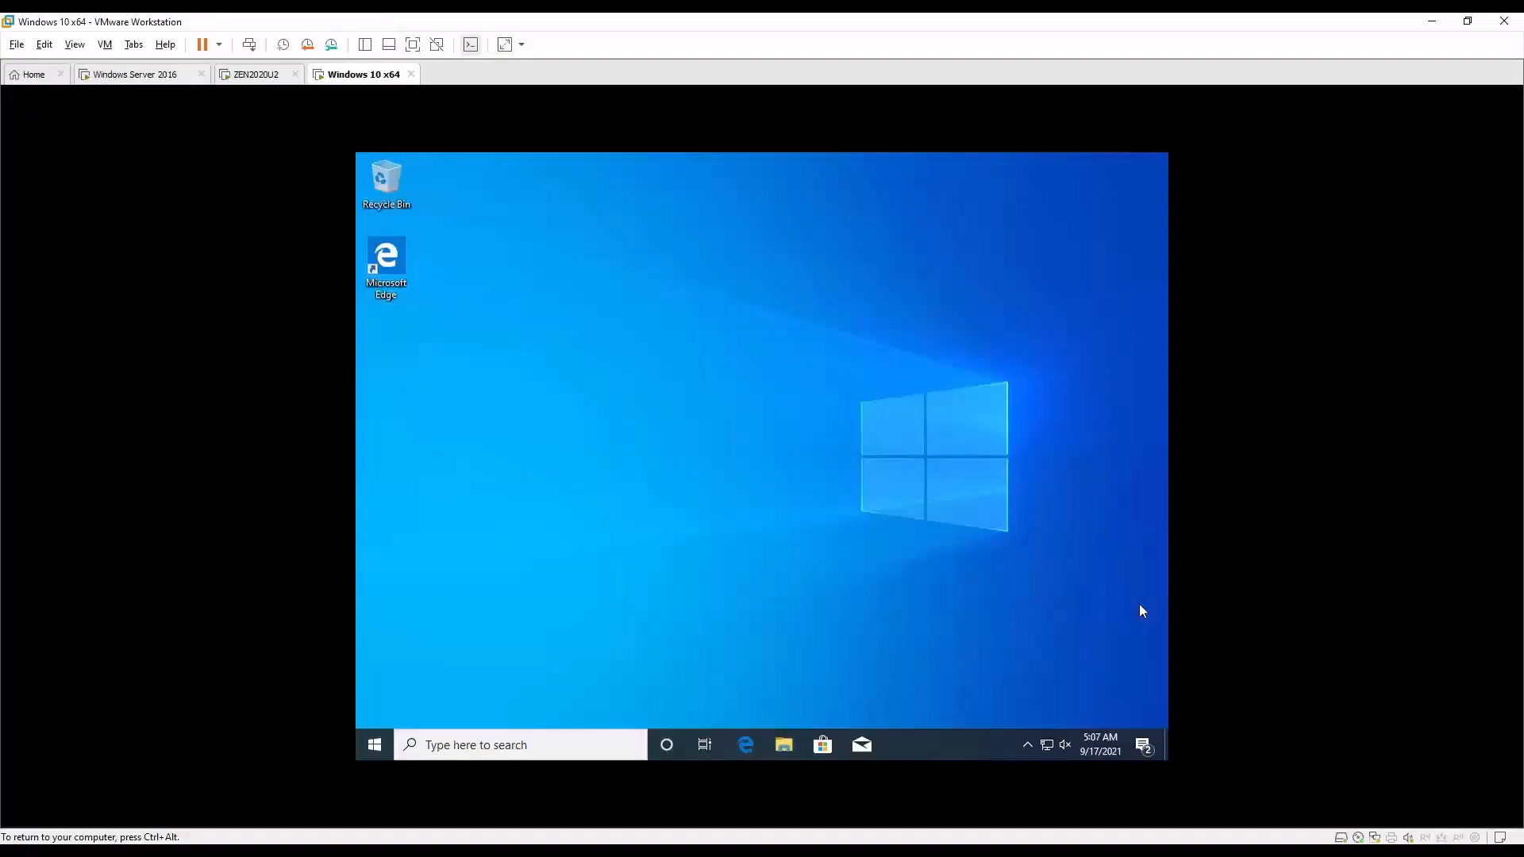
{"action": "left_click", "coordinate": [1028, 745]}
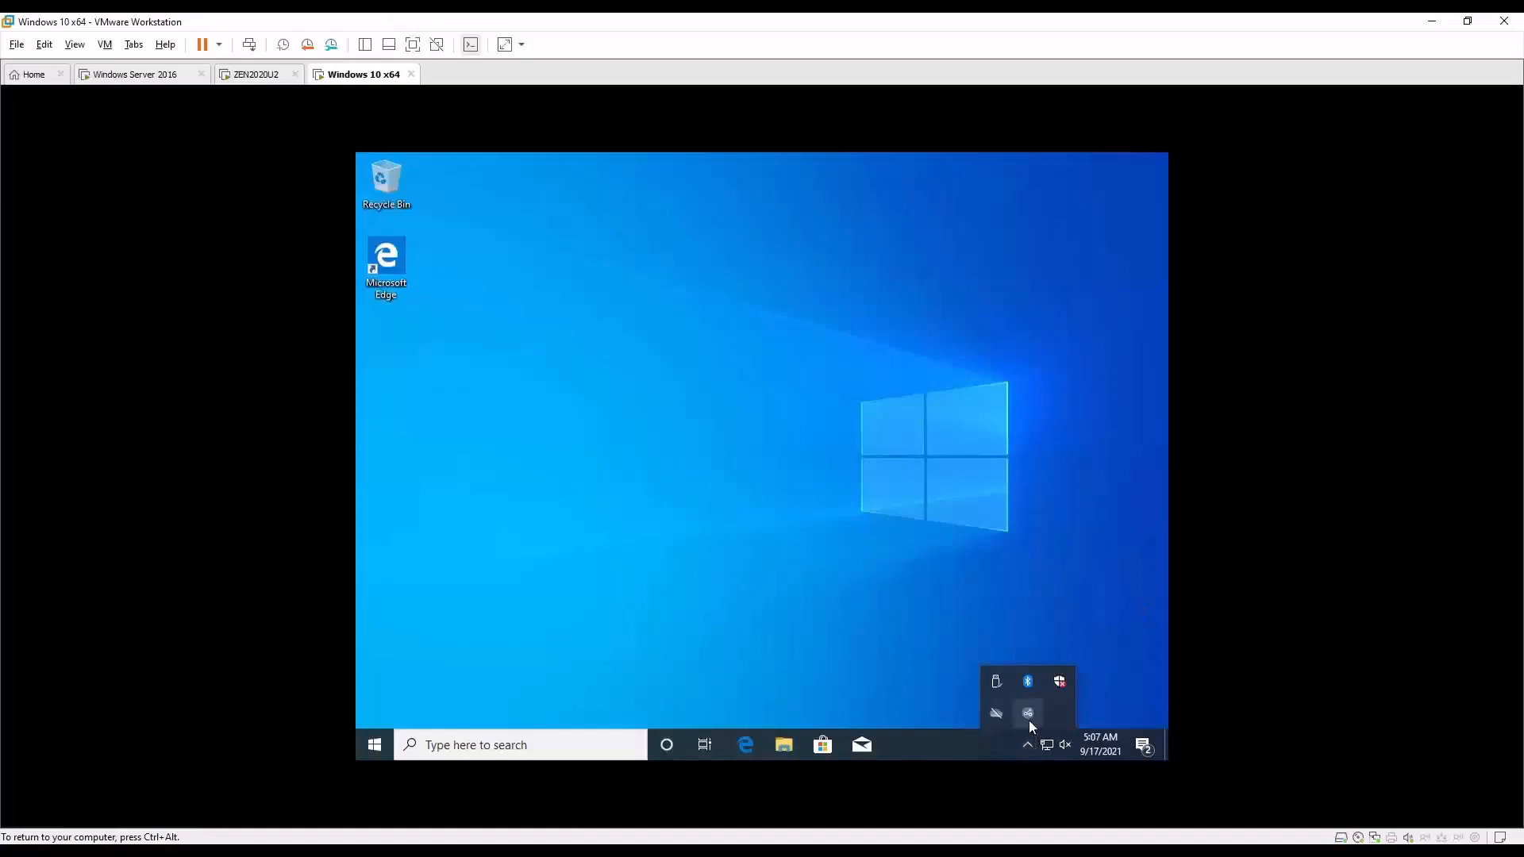
{"action": "double_click", "coordinate": [1028, 713]}
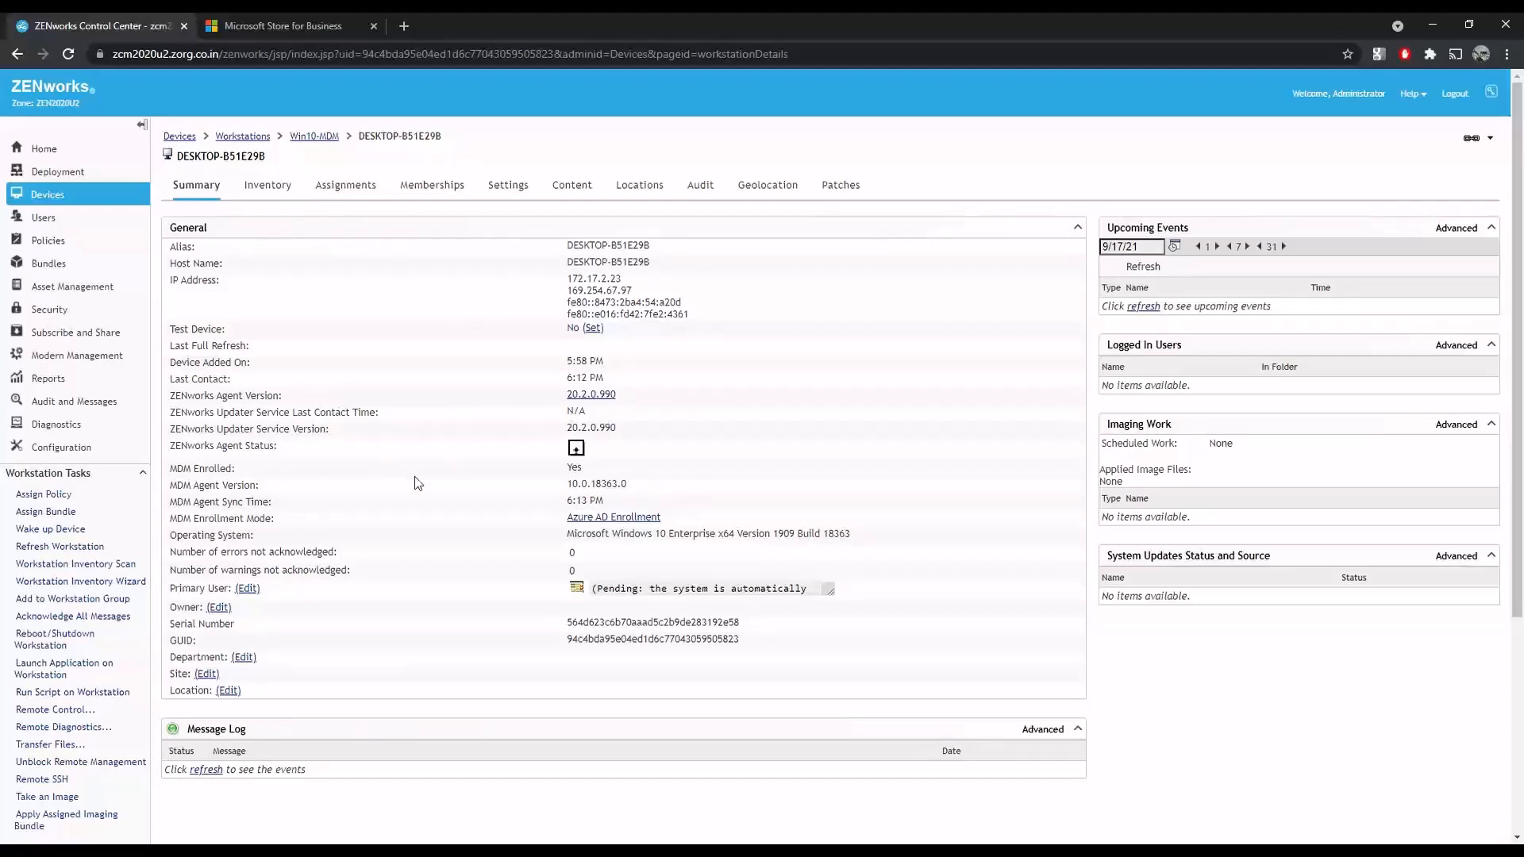
In ZENworks Control Center, open the Win CSP bundle's details and examine the HideRestart setting in its CSP commands.
{"action": "left_click", "coordinate": [47, 262]}
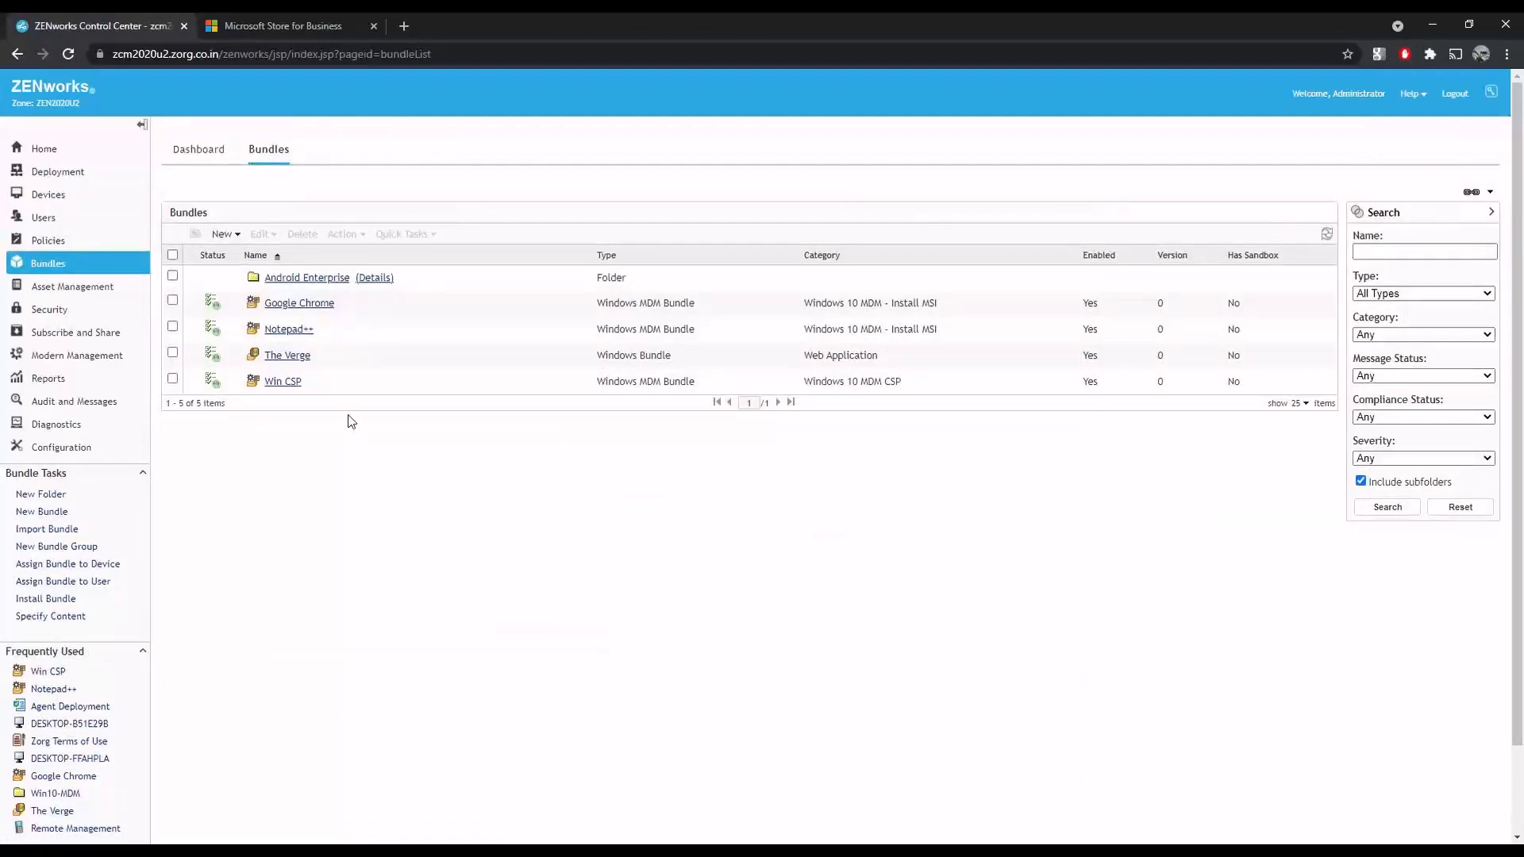
{"action": "left_click", "coordinate": [284, 384]}
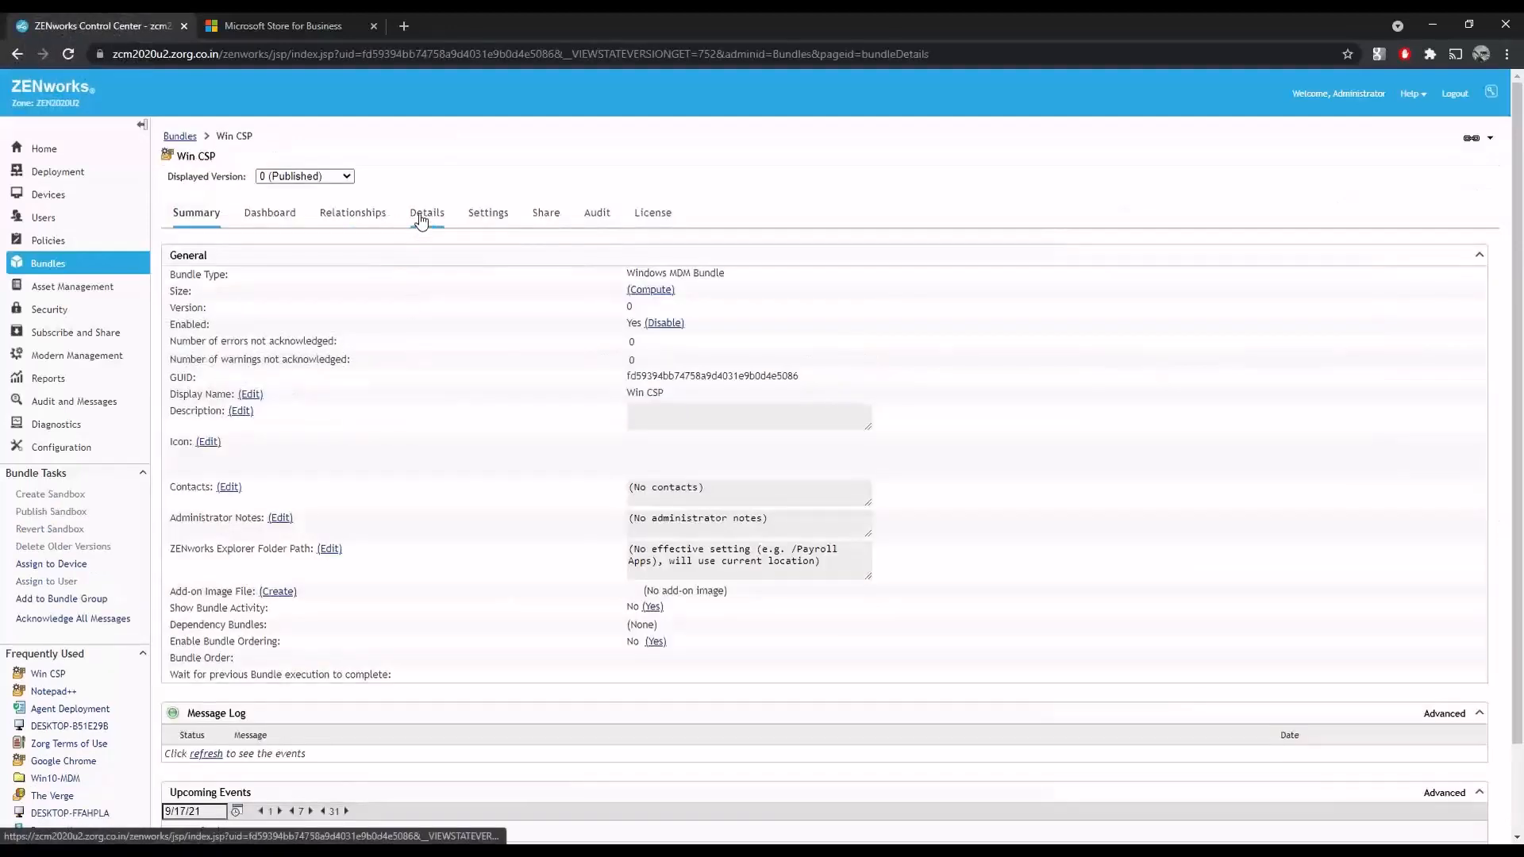
{"action": "left_click", "coordinate": [421, 219]}
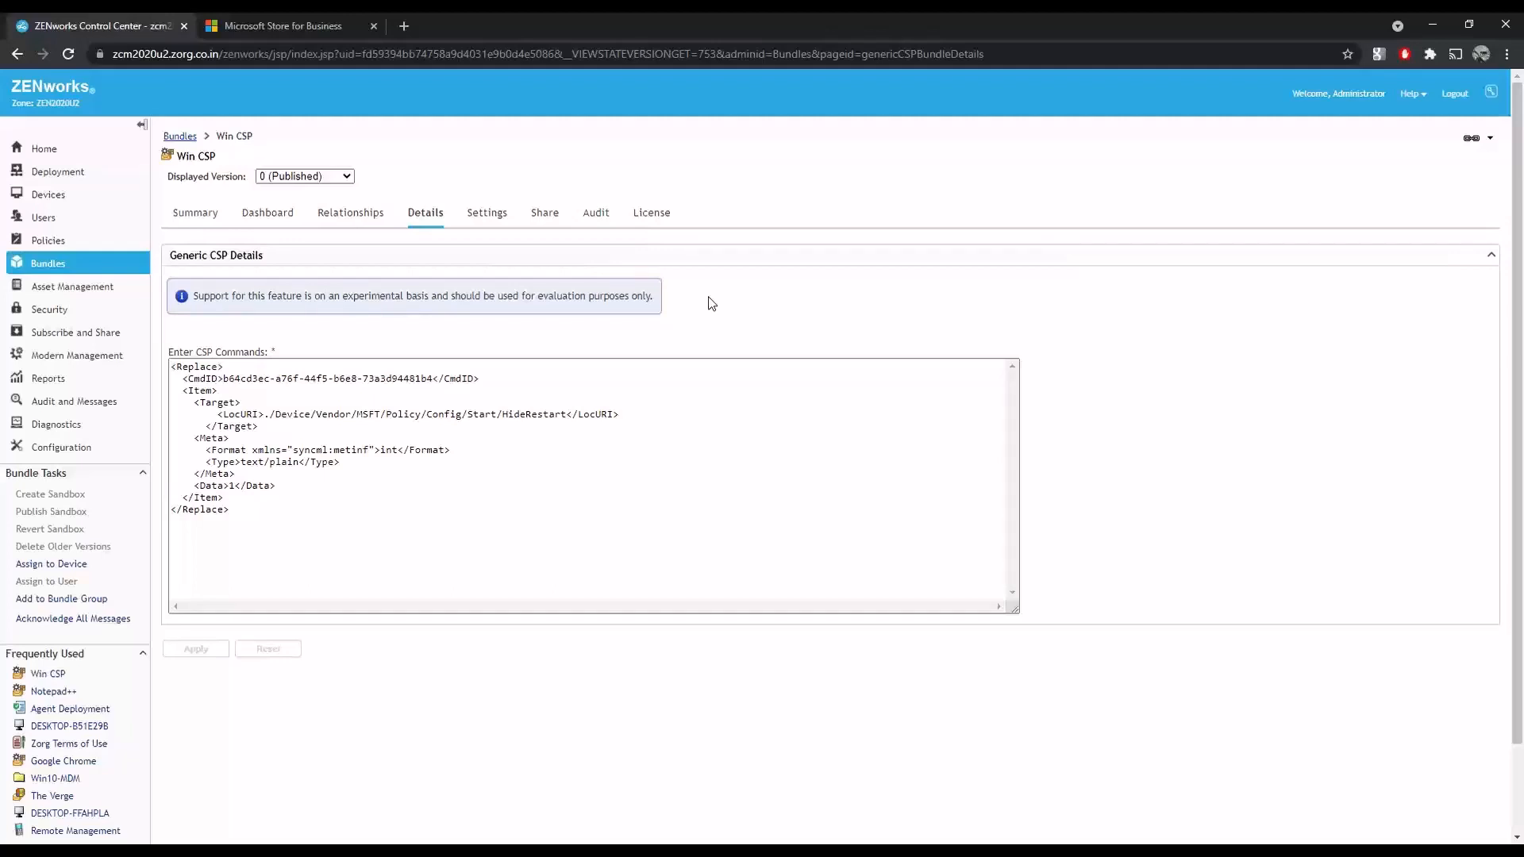
{"action": "left_click", "coordinate": [504, 419]}
{"action": "left_click_drag", "start_coordinate": [504, 418], "coordinate": [566, 414]}
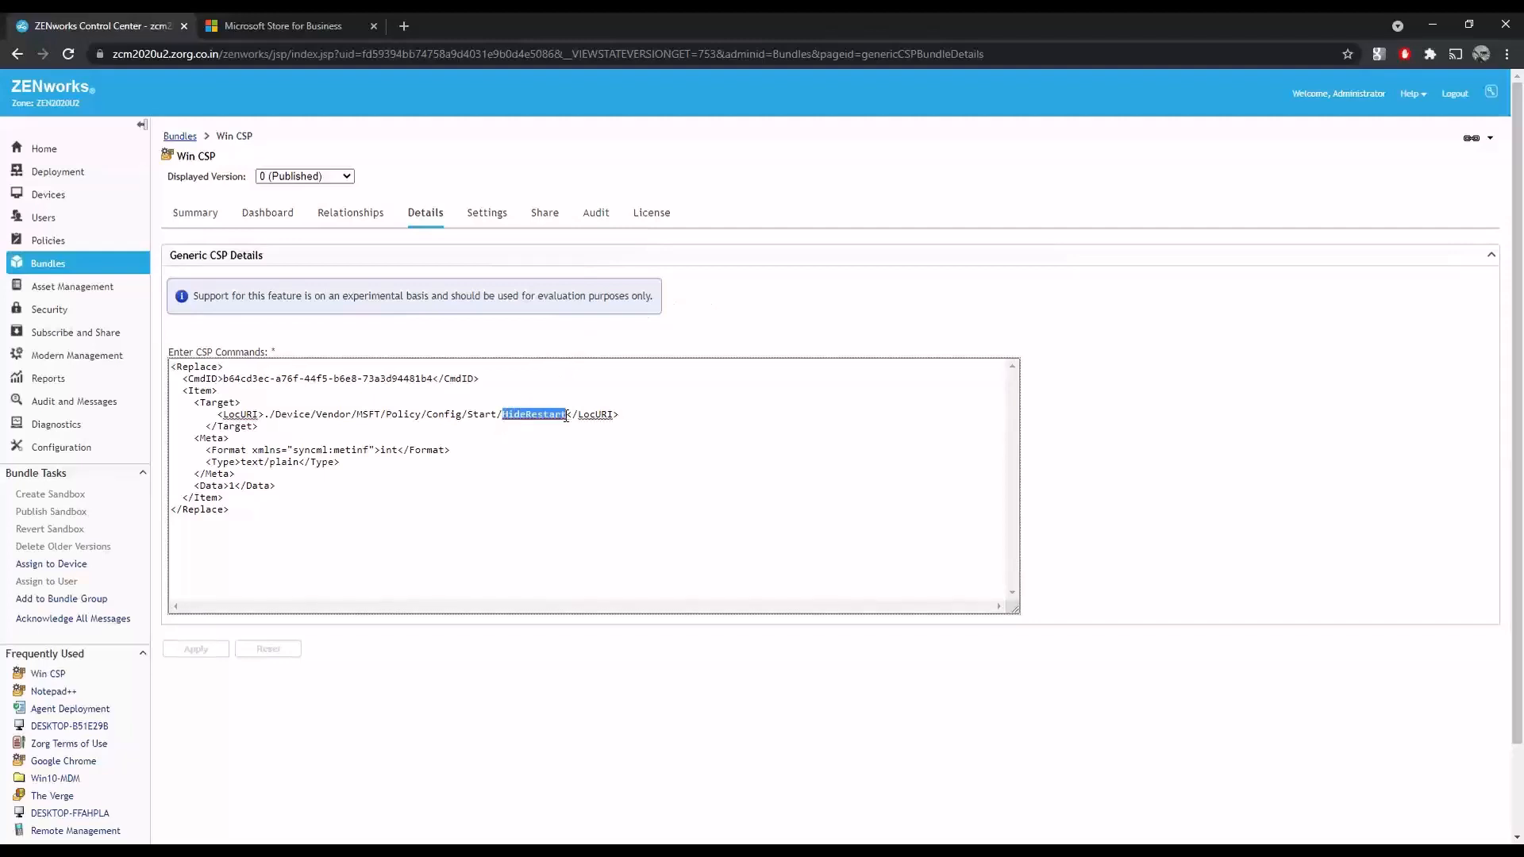
{"action": "left_click", "coordinate": [692, 350]}
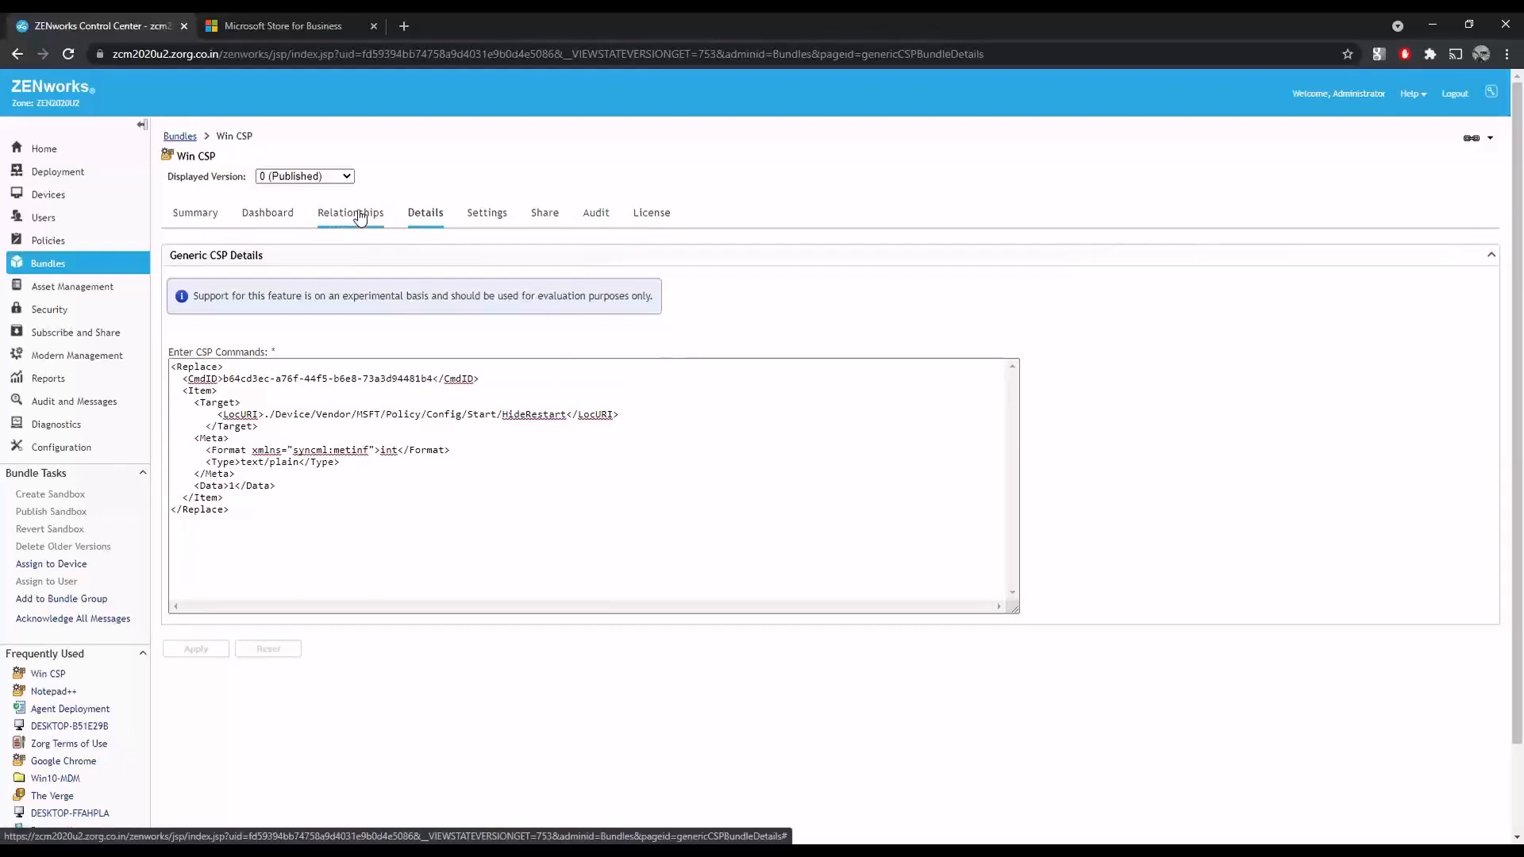
Return to the bundle list and select the Google Chrome, The Verge and Win CSP bundles.
{"action": "left_click", "coordinate": [179, 136]}
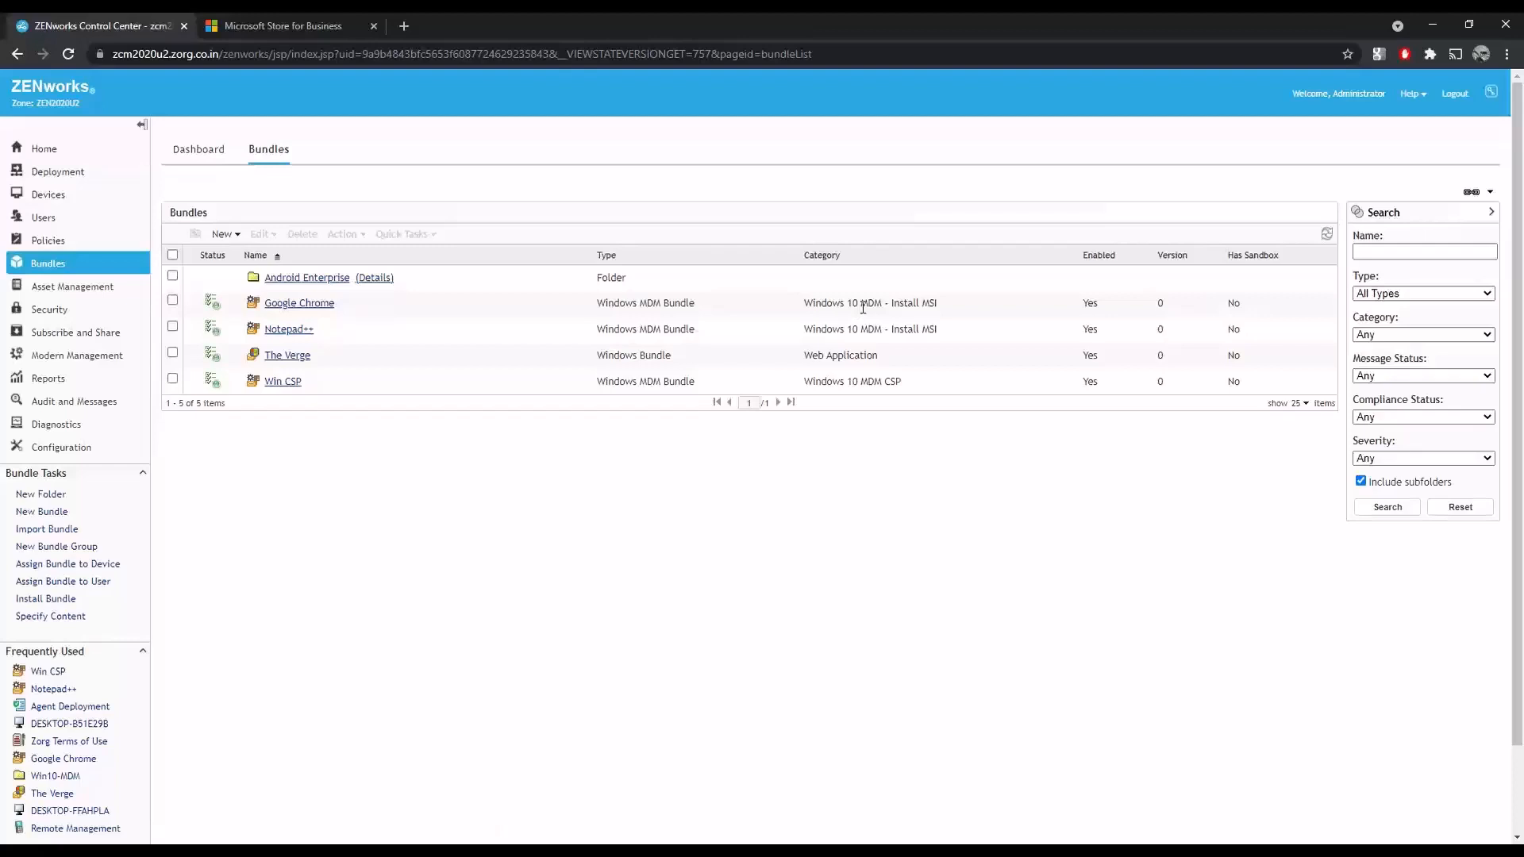
{"action": "left_click", "coordinate": [172, 300]}
{"action": "left_click_drag", "start_coordinate": [674, 361], "coordinate": [607, 358]}
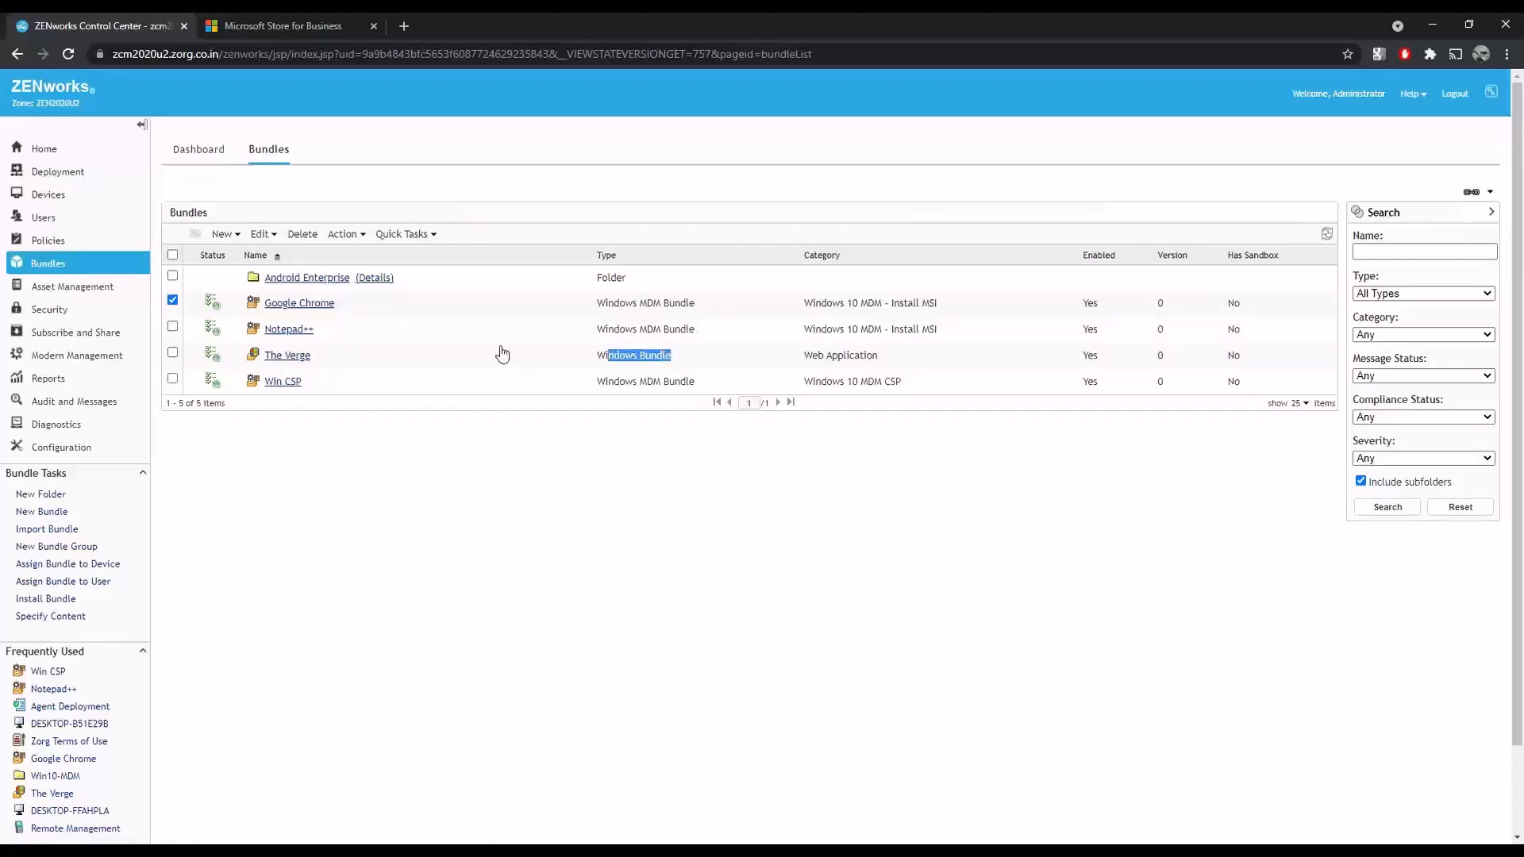
{"action": "left_click", "coordinate": [172, 352]}
{"action": "left_click", "coordinate": [172, 379]}
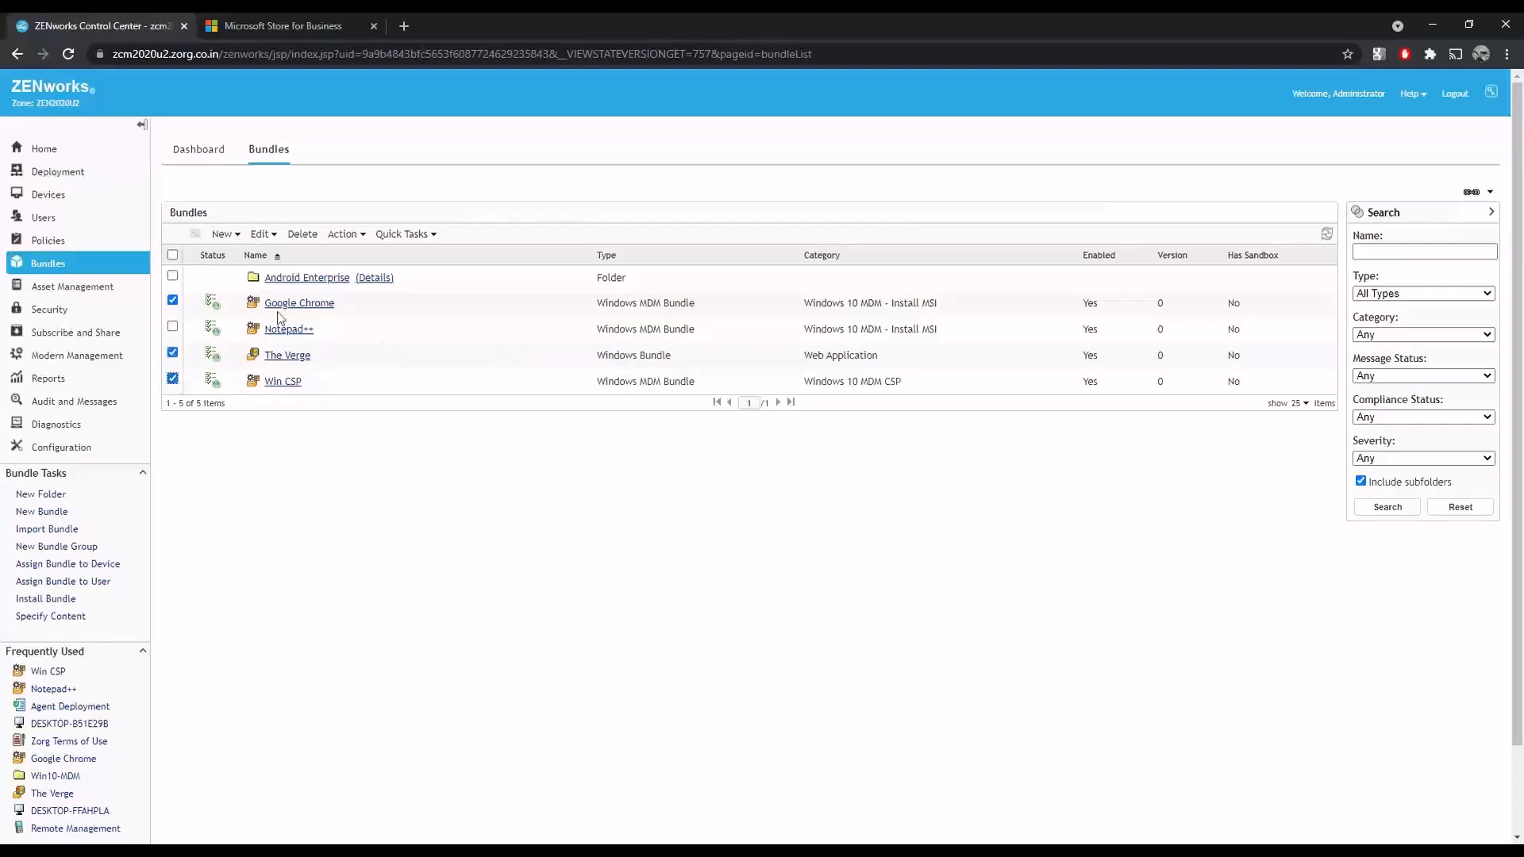
Assign the selected bundles to the DESKTOP-B51E29B workstation in Workstations/Win10-MDM, with the Application Window shortcut location and no schedules.
{"action": "left_click", "coordinate": [361, 235]}
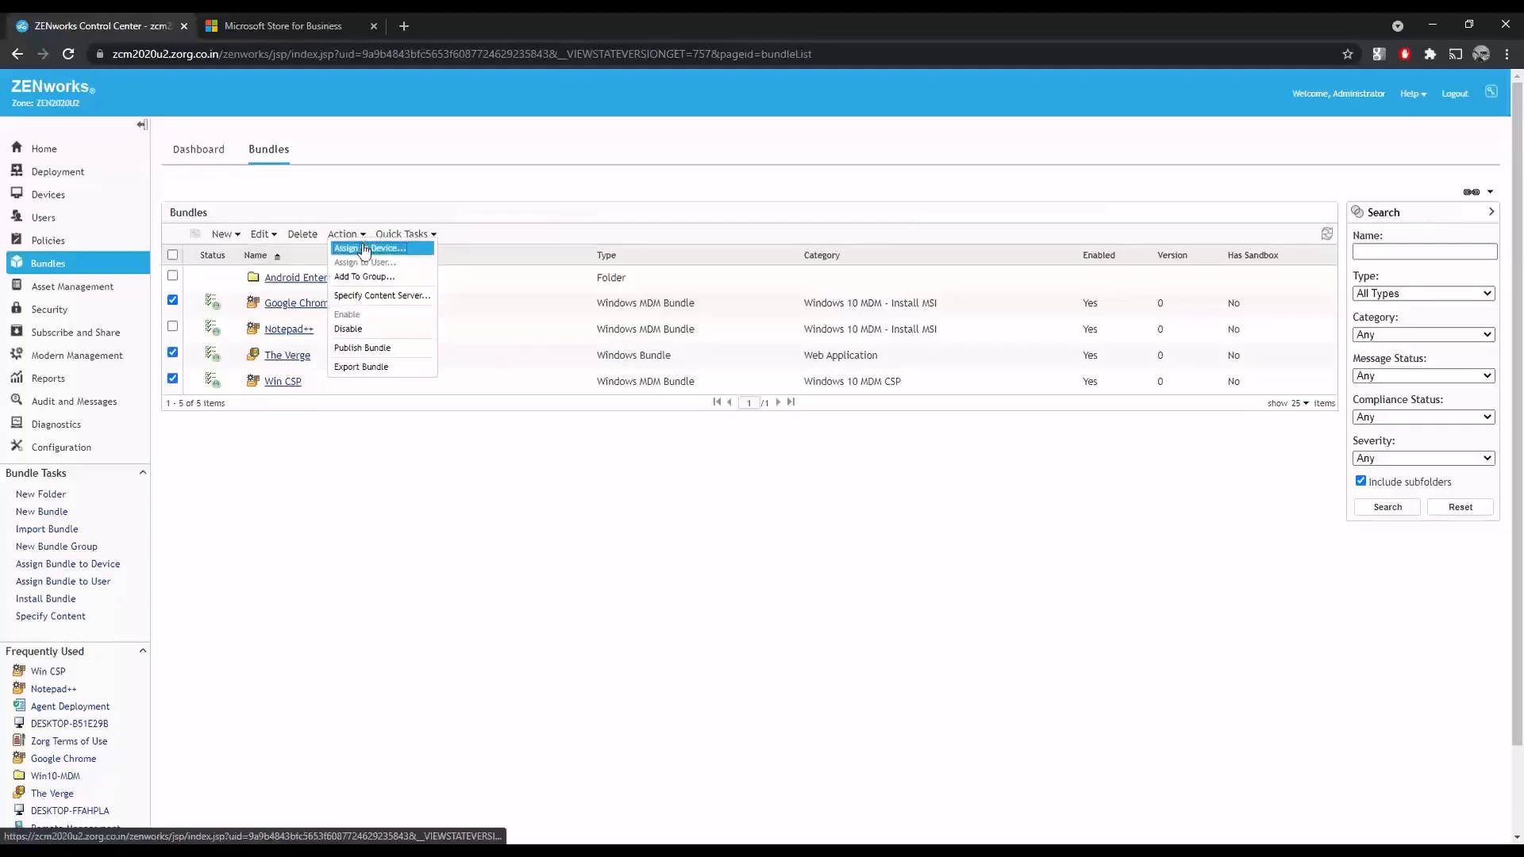
{"action": "left_click", "coordinate": [365, 248]}
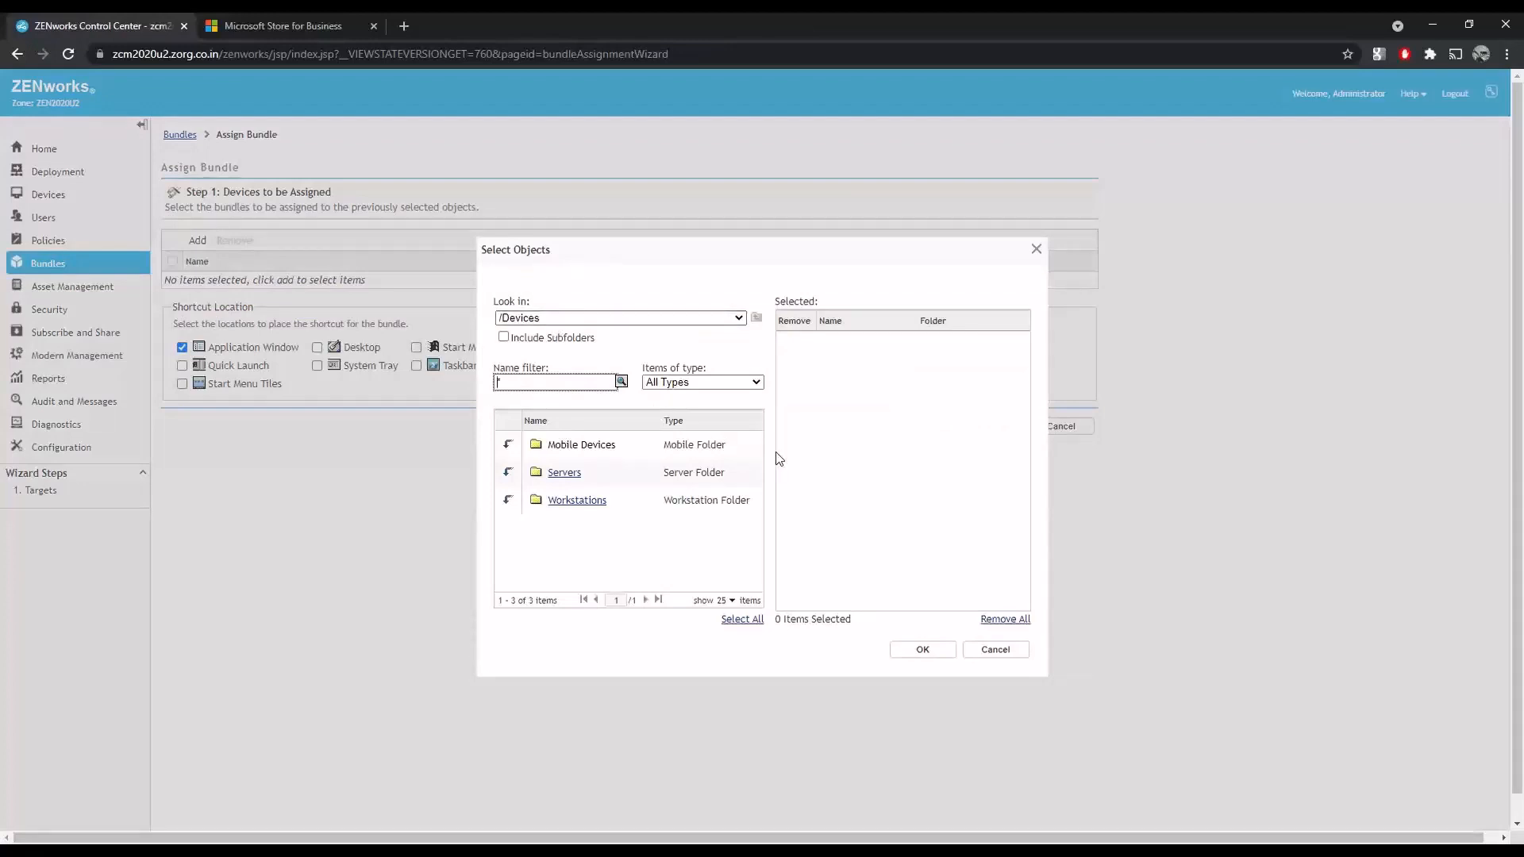
{"action": "left_click", "coordinate": [508, 500]}
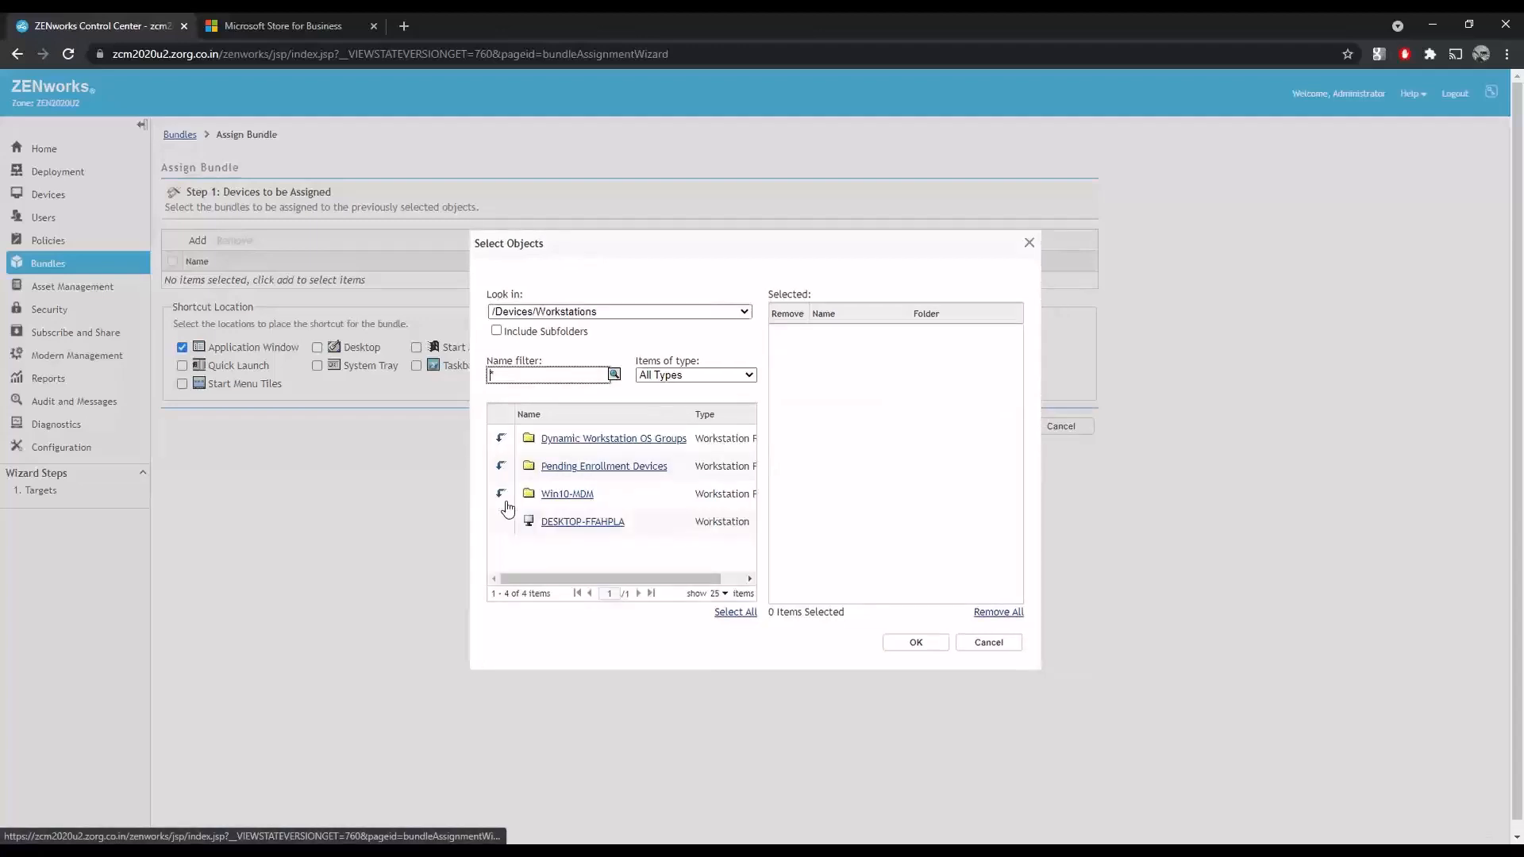
{"action": "left_click", "coordinate": [501, 493]}
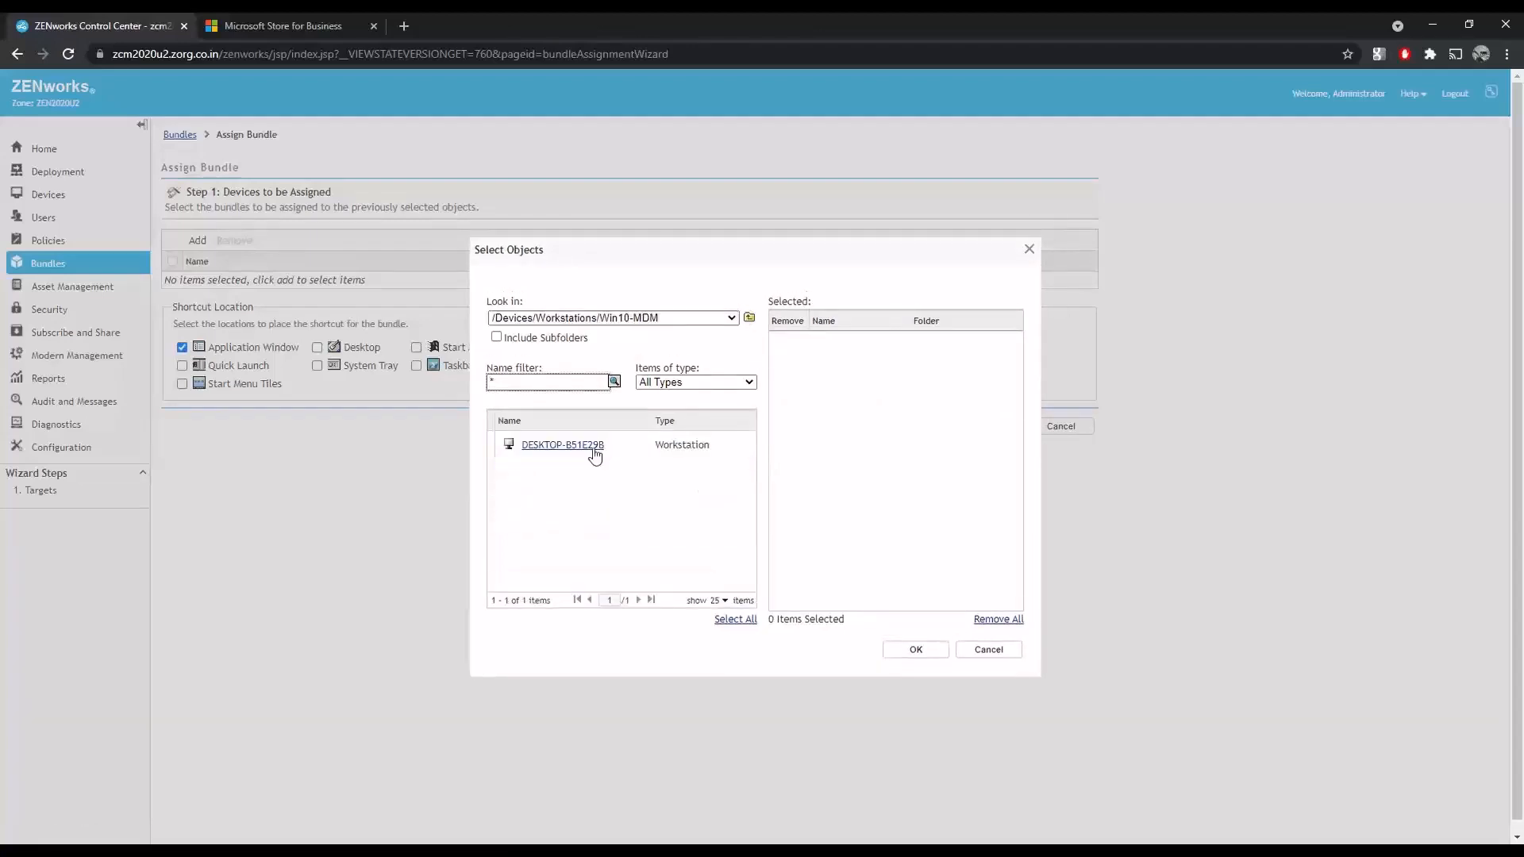
{"action": "left_click", "coordinate": [596, 446]}
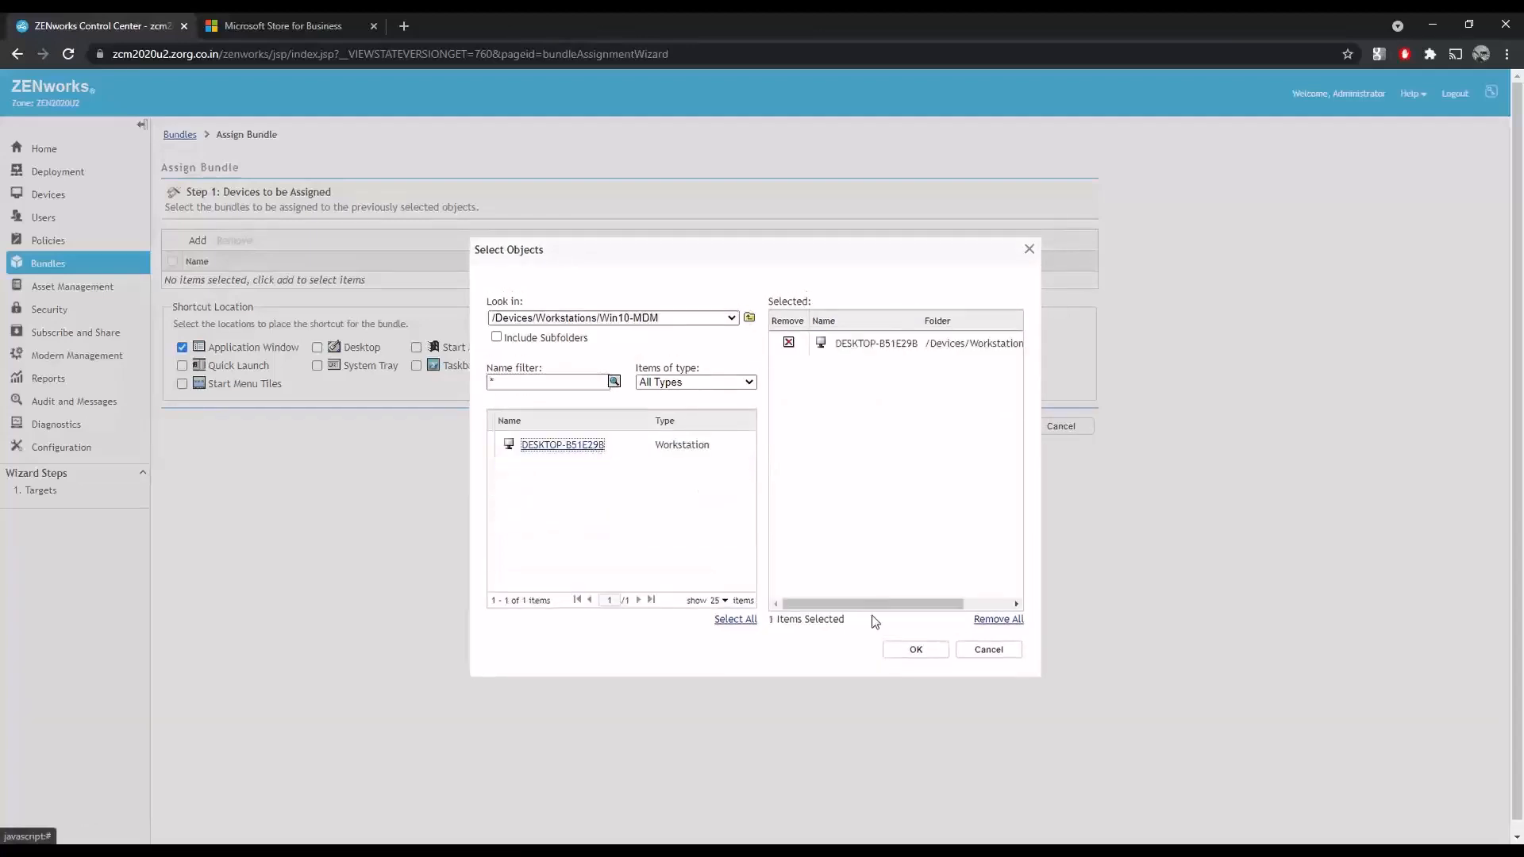
{"action": "left_click", "coordinate": [916, 649]}
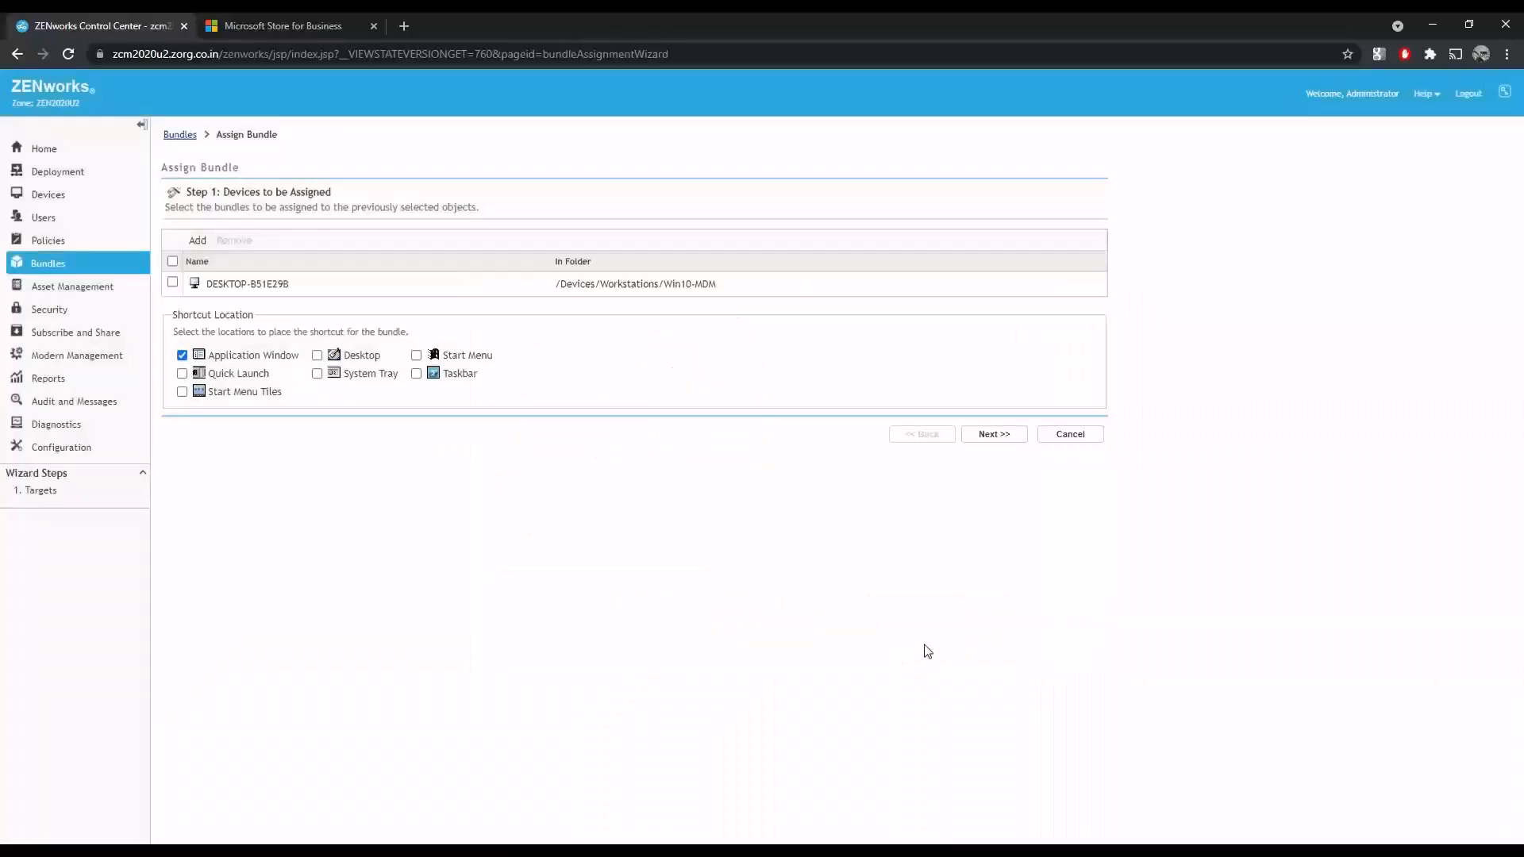
{"action": "left_click", "coordinate": [992, 434]}
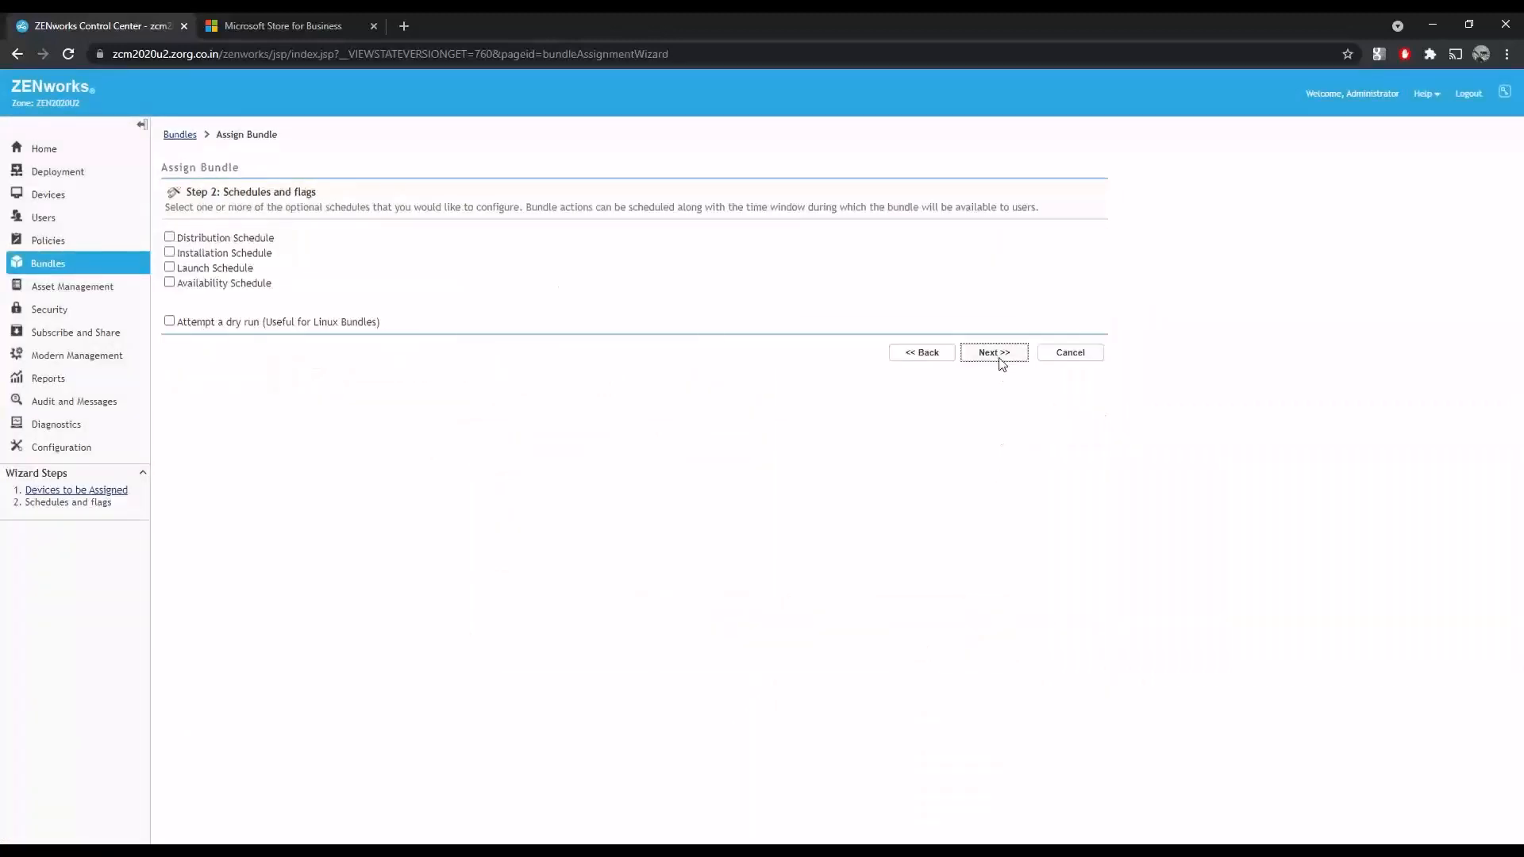
{"action": "left_click", "coordinate": [999, 359]}
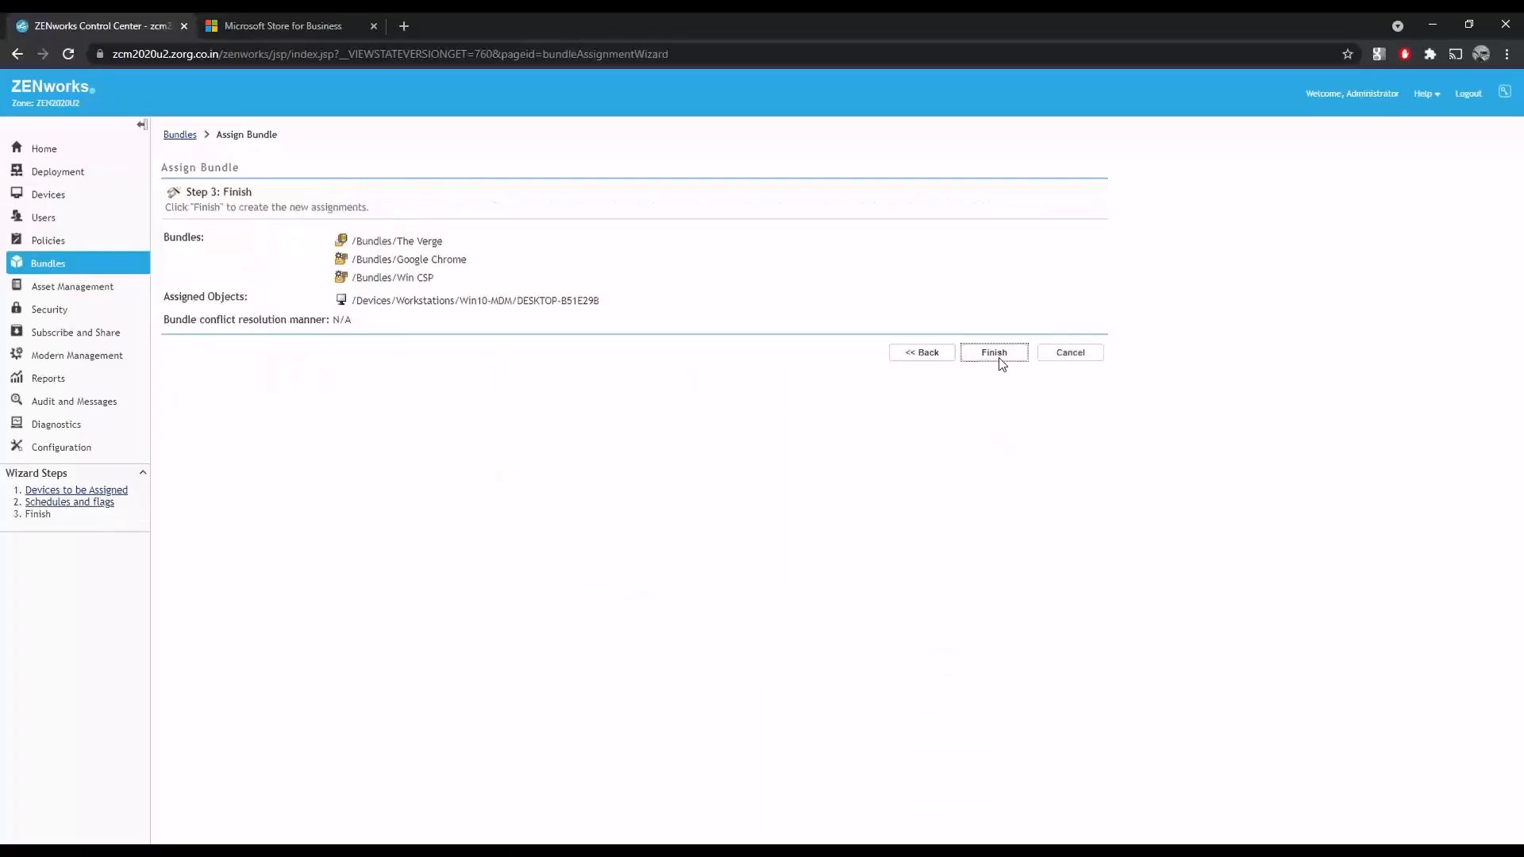
{"action": "left_click", "coordinate": [996, 354]}
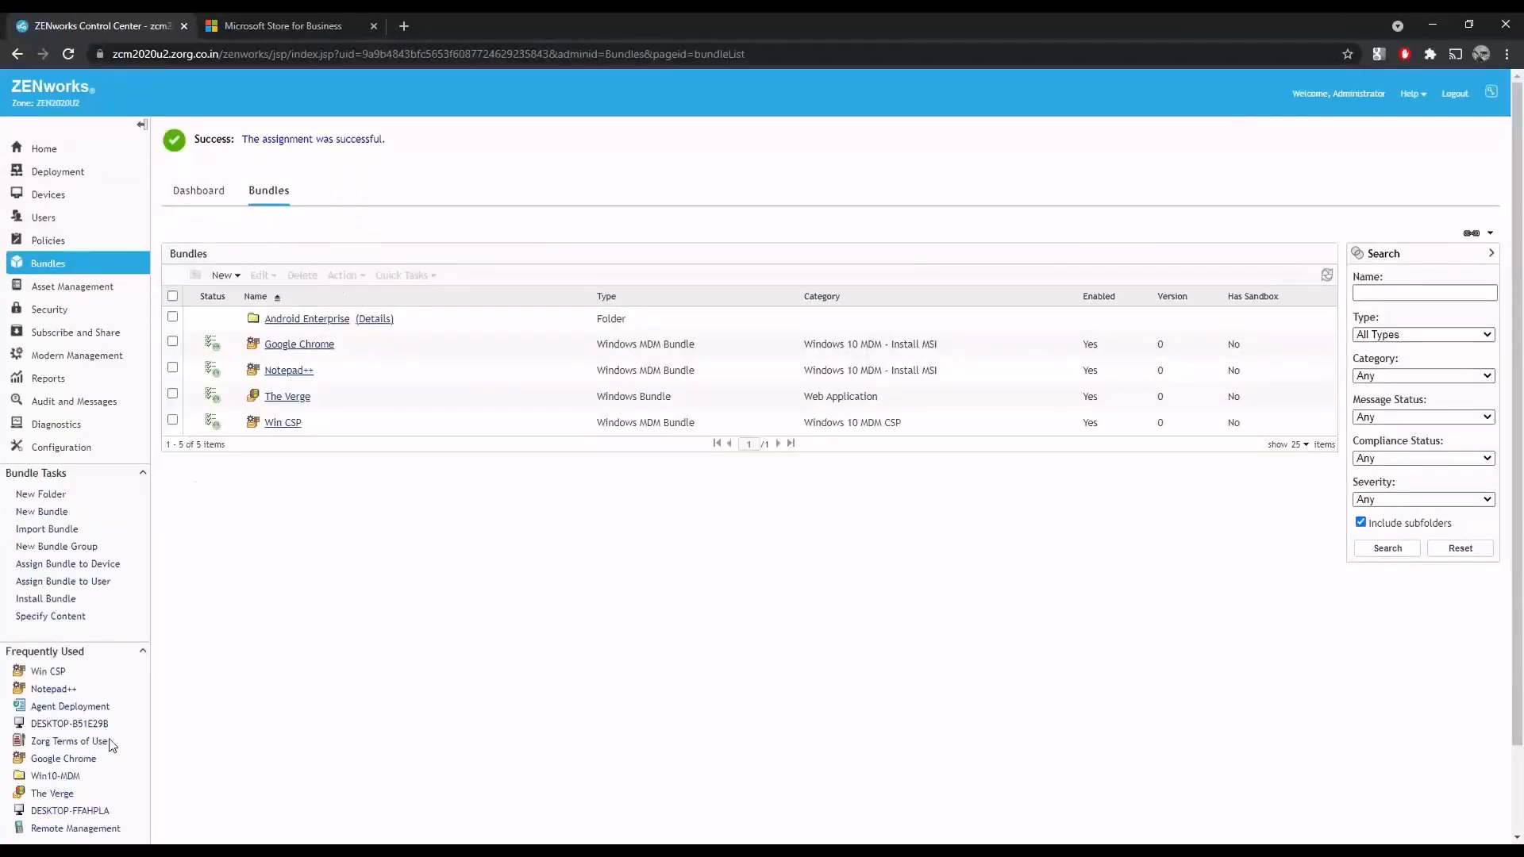
Open the DESKTOP-B51E29B workstation's details and start a Refresh Device quick task that notifies the device immediately.
{"action": "left_click", "coordinate": [88, 723]}
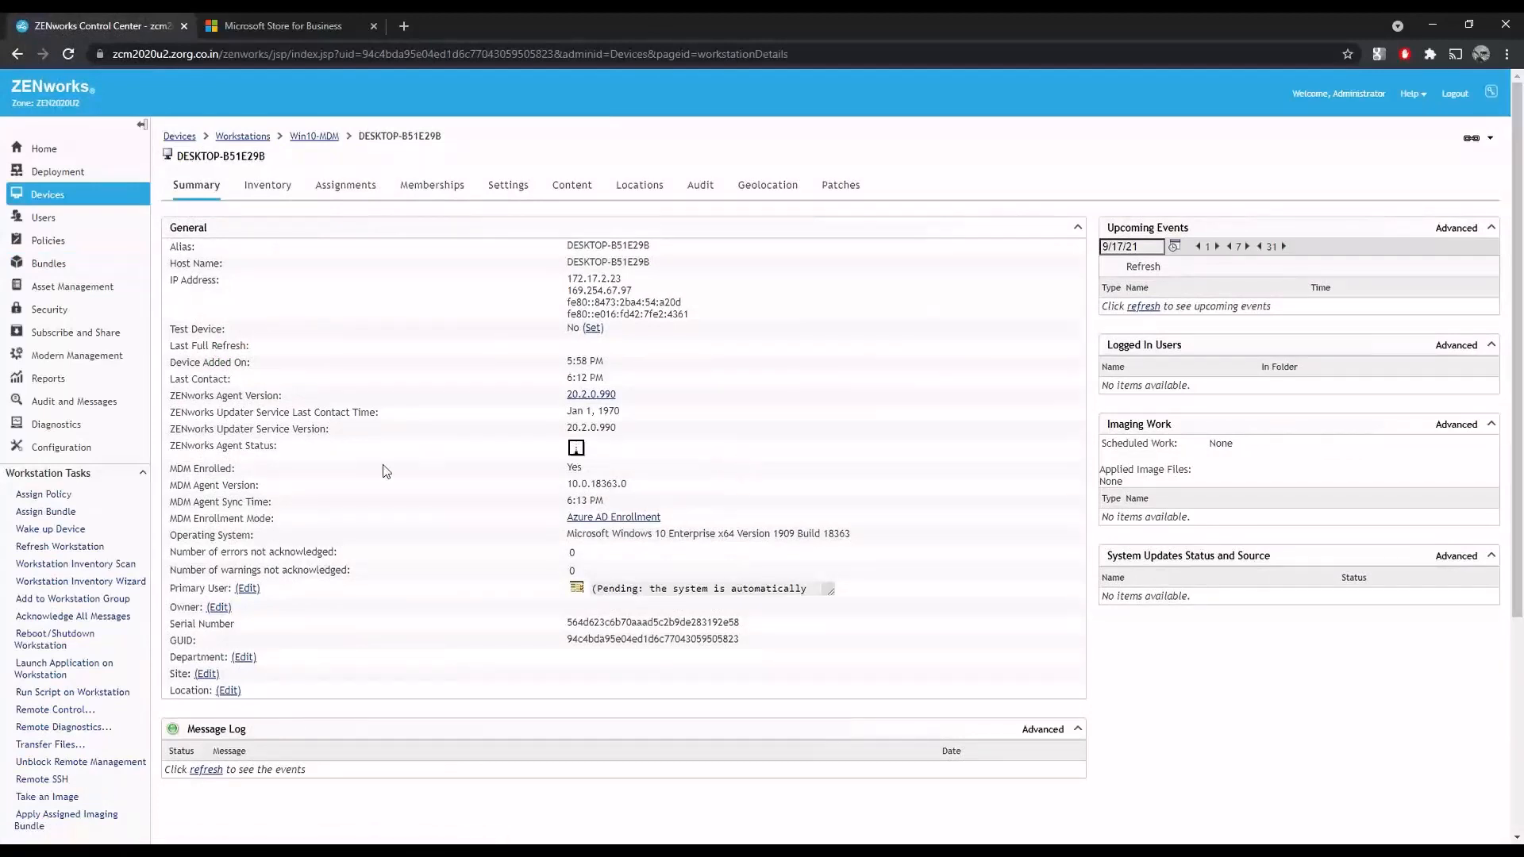
{"action": "left_click", "coordinate": [62, 548]}
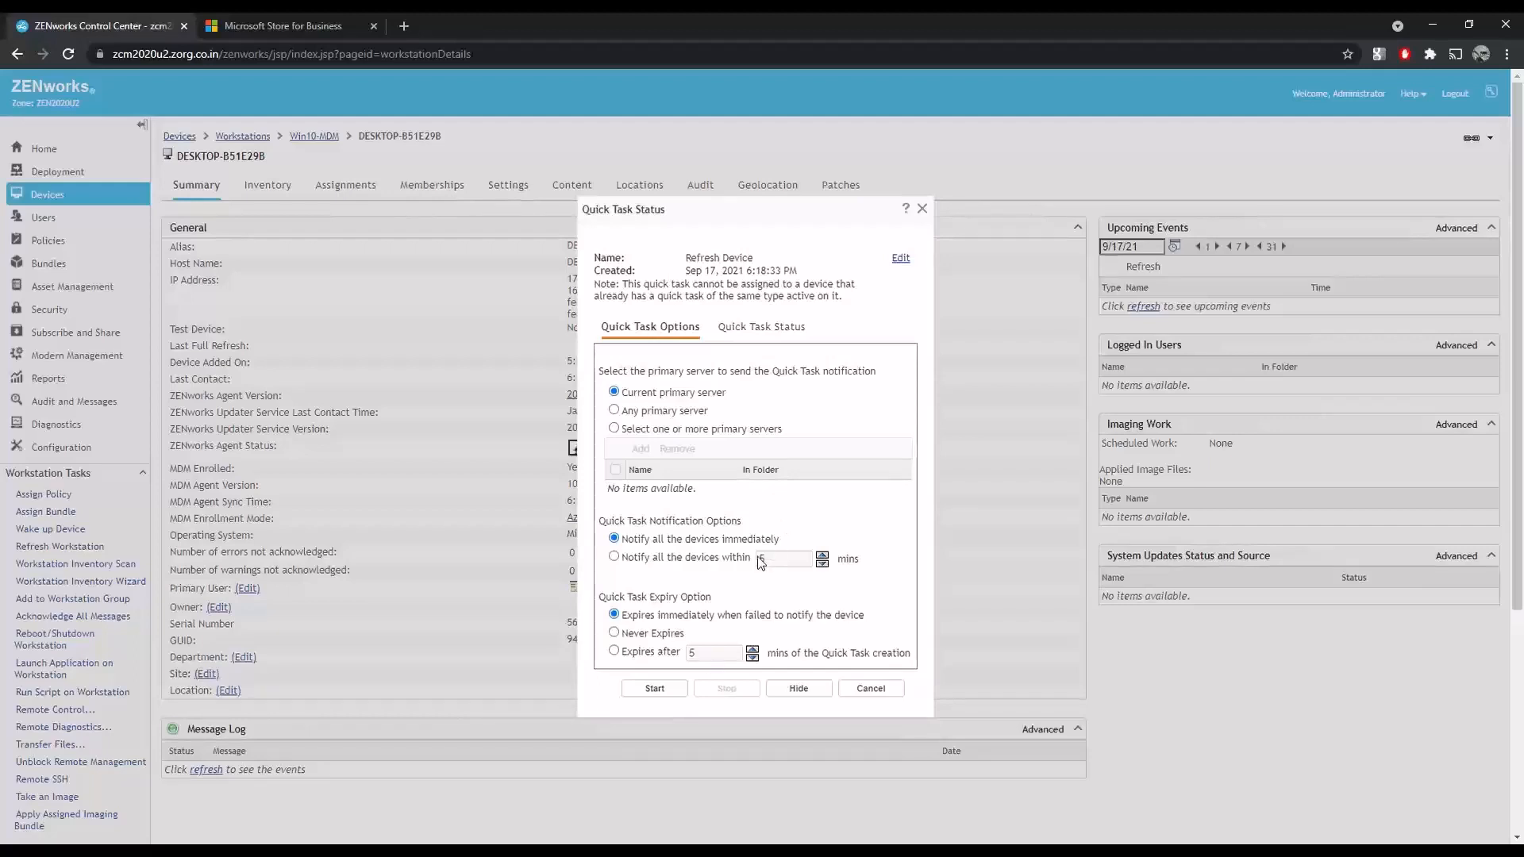
{"action": "left_click", "coordinate": [655, 689]}
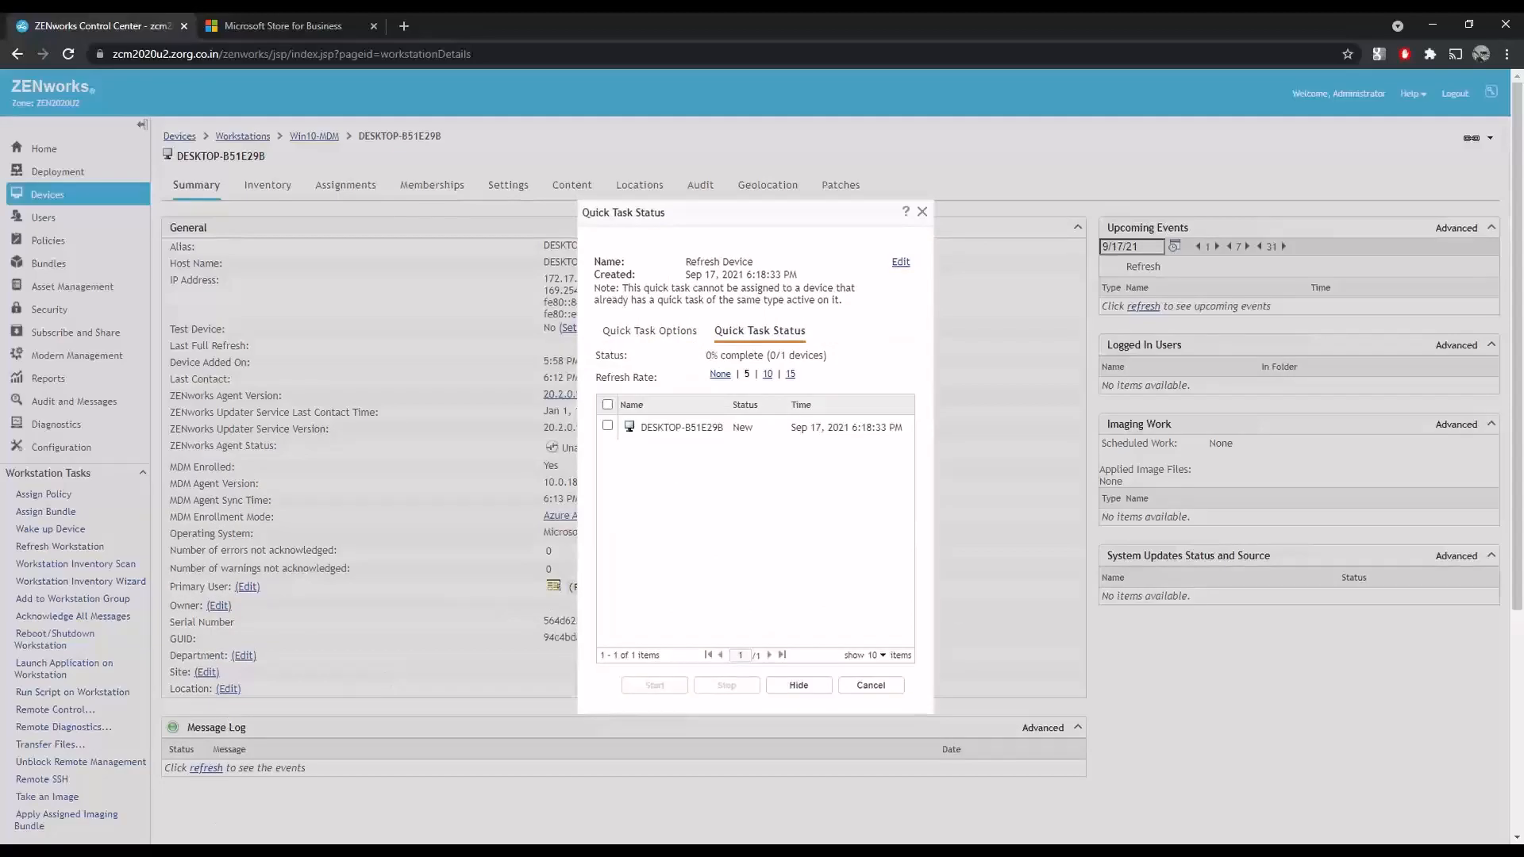
Switch to the Windows 10 x64 virtual machine in VMware Workstation and check which power options Windows offers.
{"action": "mouse_move", "coordinate": [262, 851]}
{"action": "left_click", "coordinate": [435, 765]}
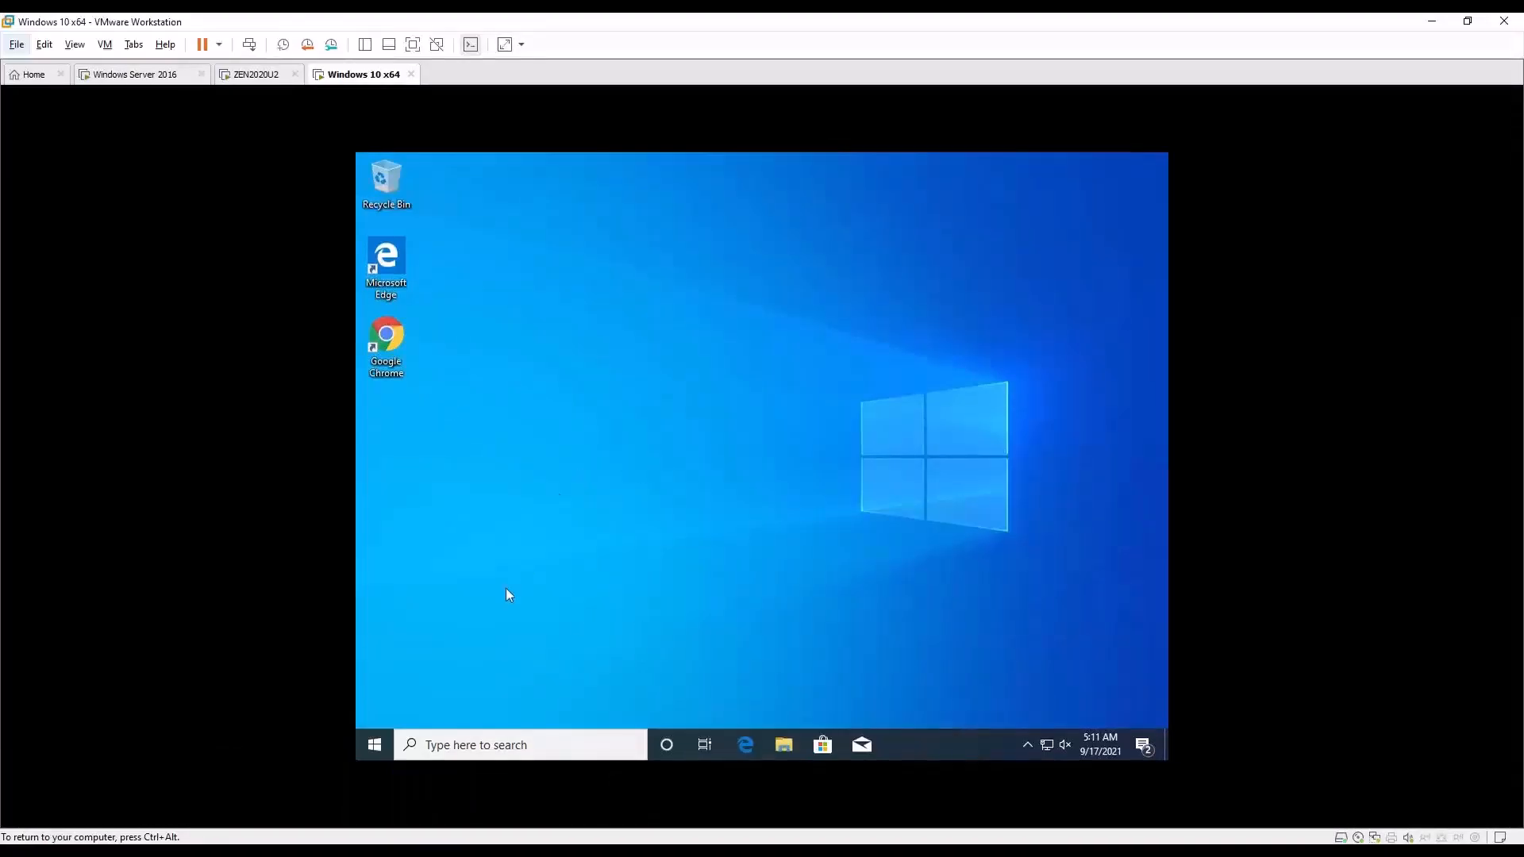
{"action": "left_click", "coordinate": [376, 746]}
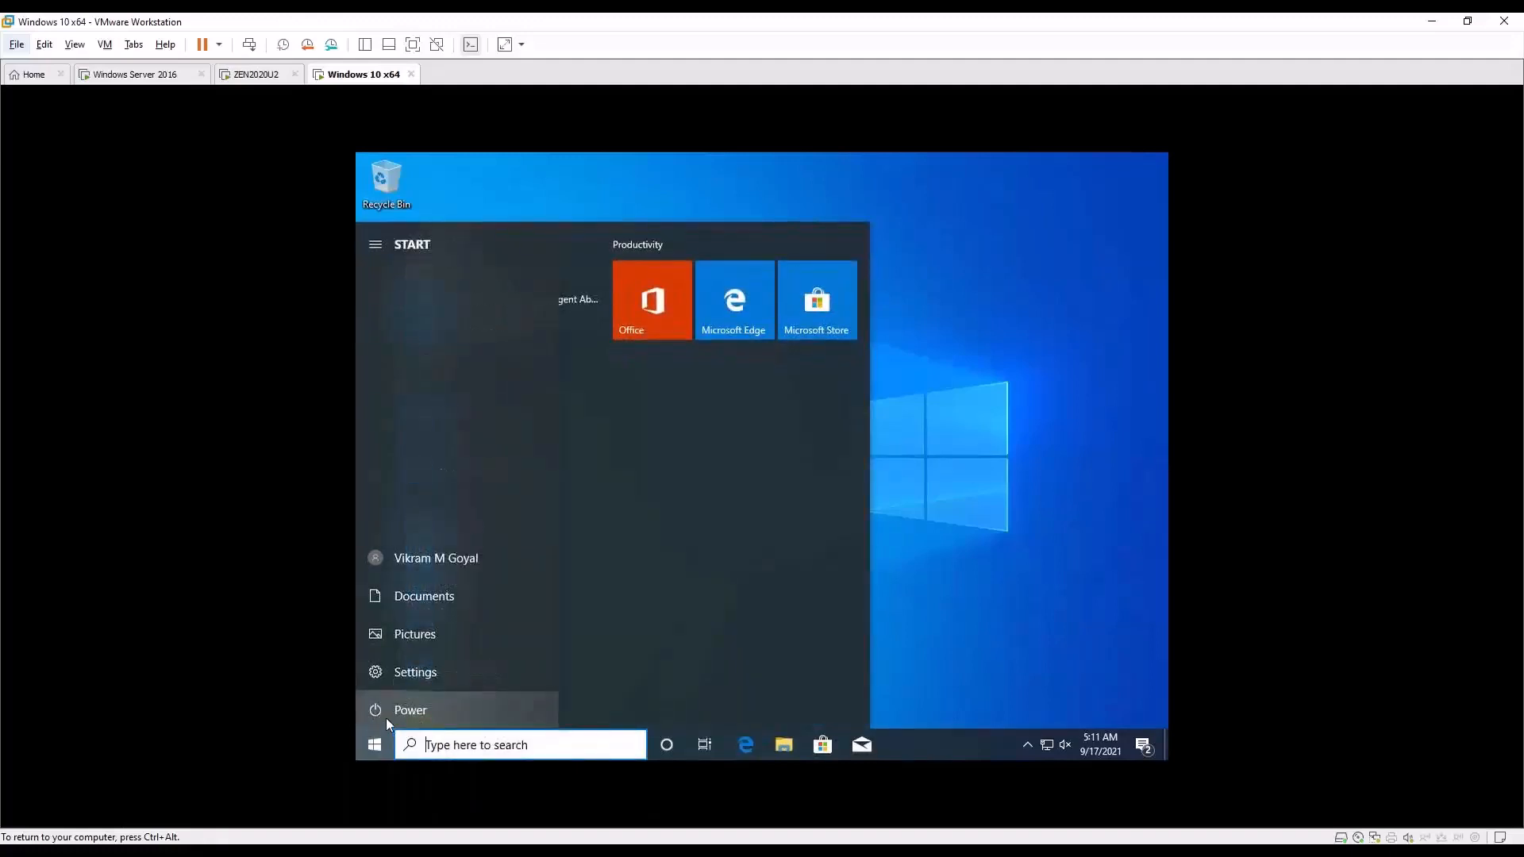
{"action": "left_click", "coordinate": [377, 715]}
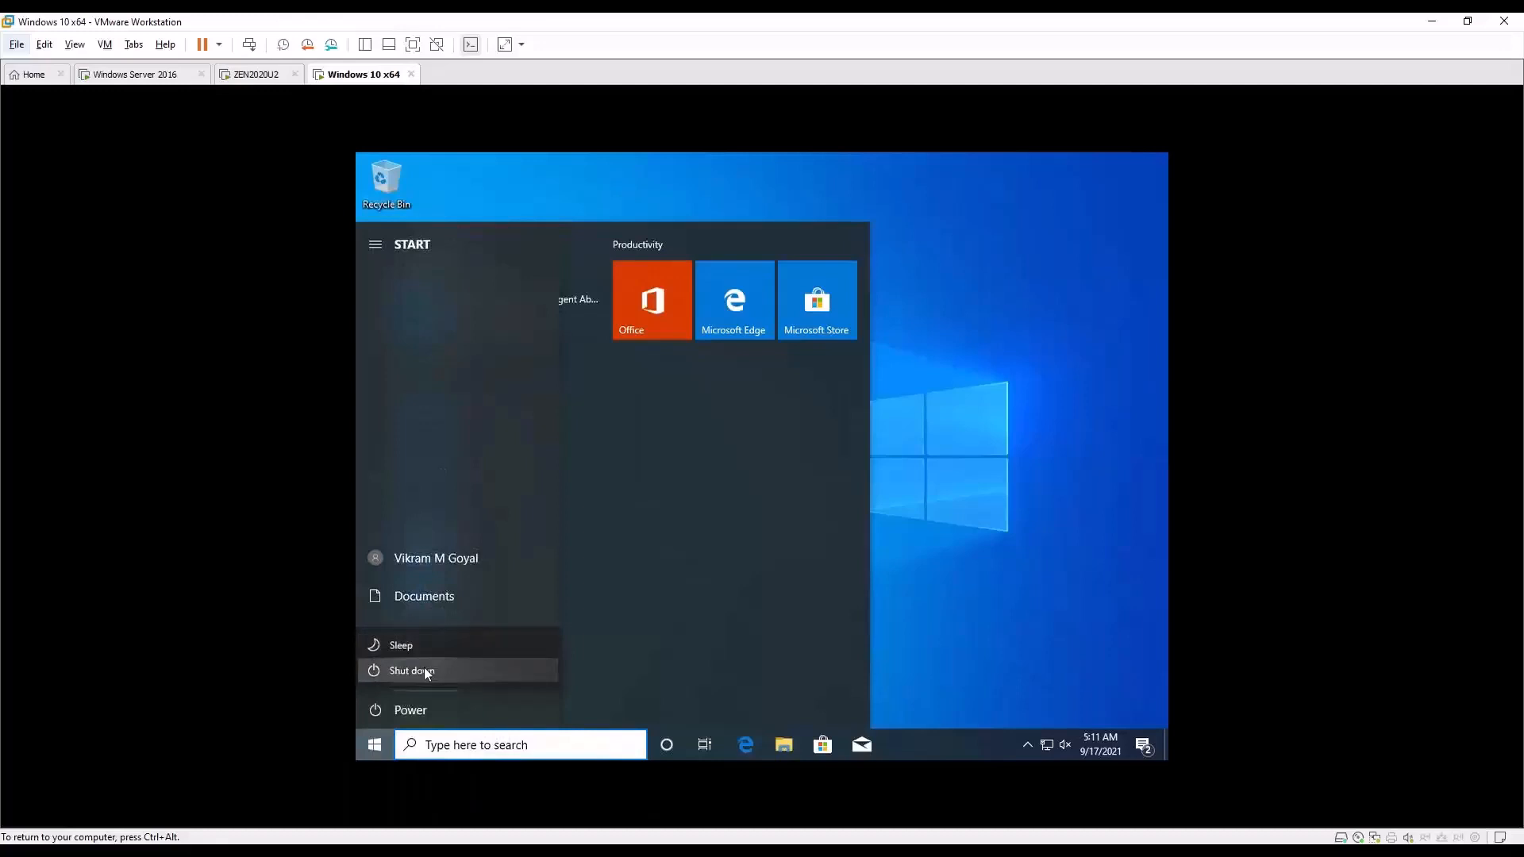
{"action": "left_click", "coordinate": [984, 619]}
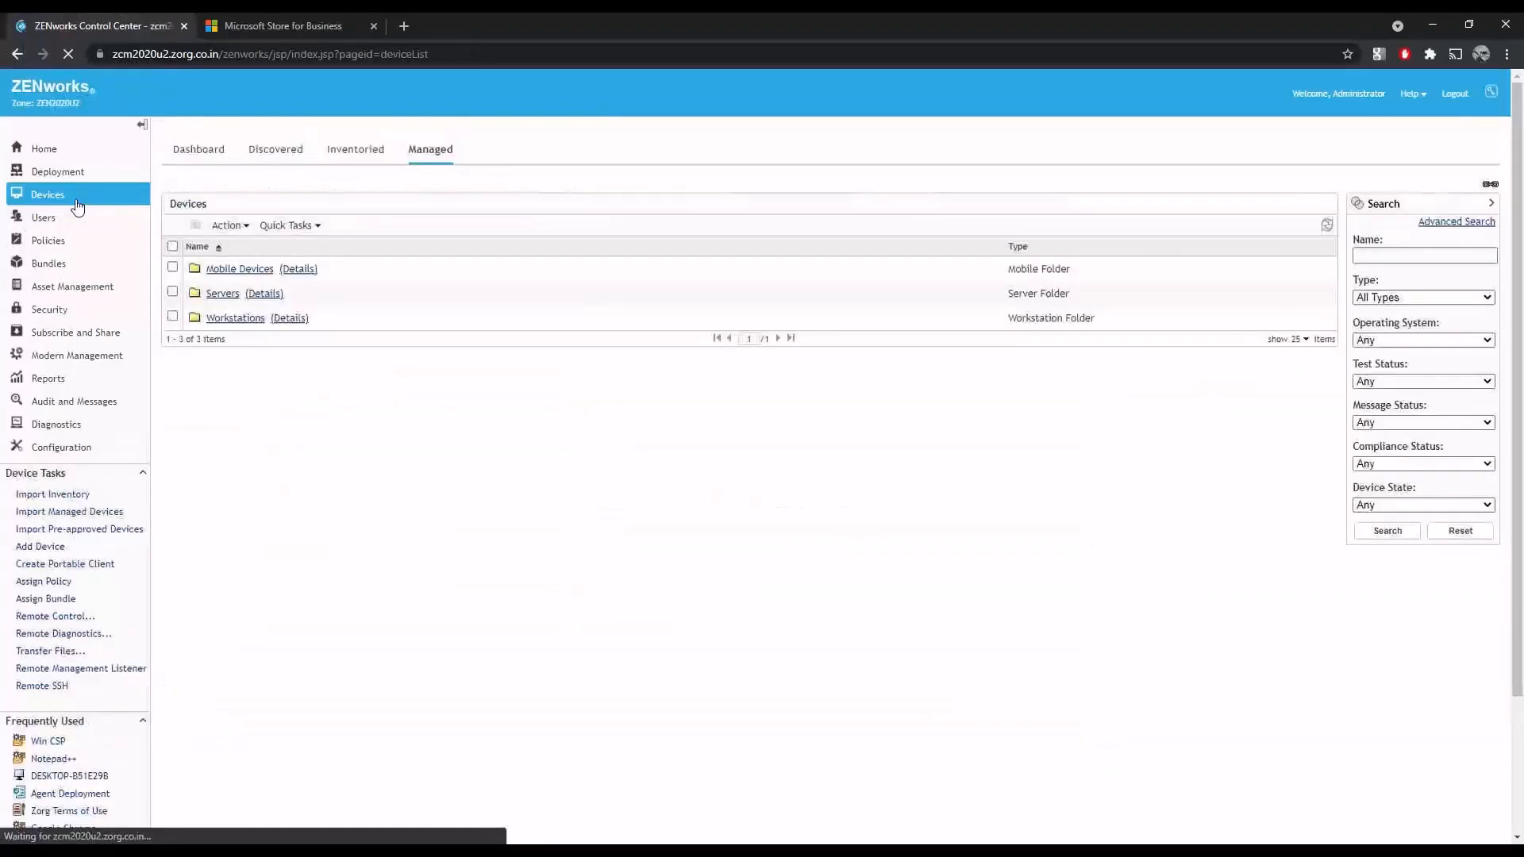
In ZENworks Control Center, delete the DESKTOP-B51E29B workstation from the Win10-MDM folder without adding it to the pre-approved devices.
{"action": "left_click", "coordinate": [226, 327]}
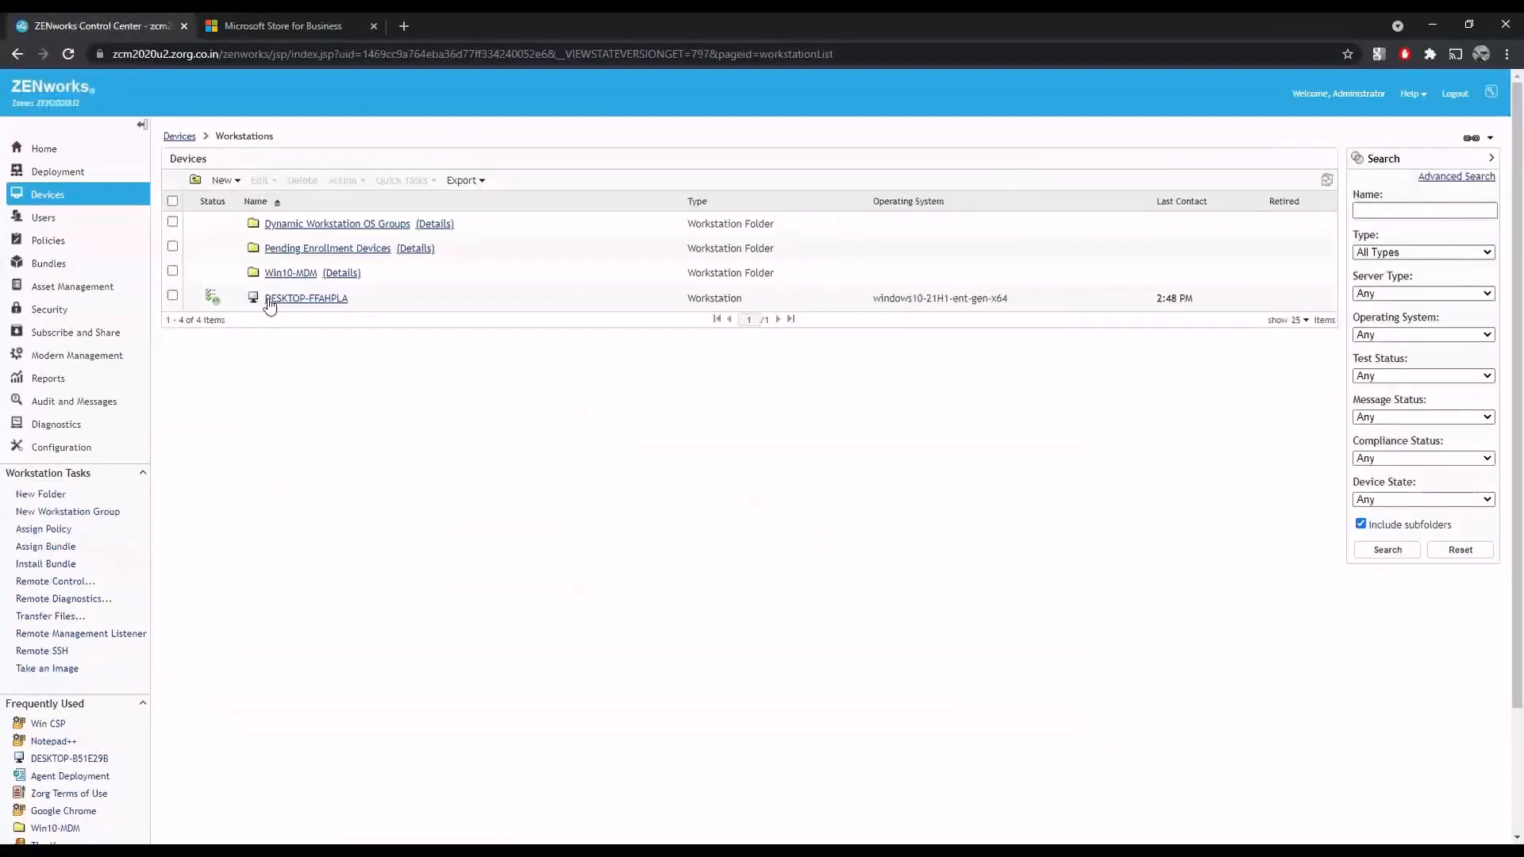
{"action": "left_click", "coordinate": [290, 273]}
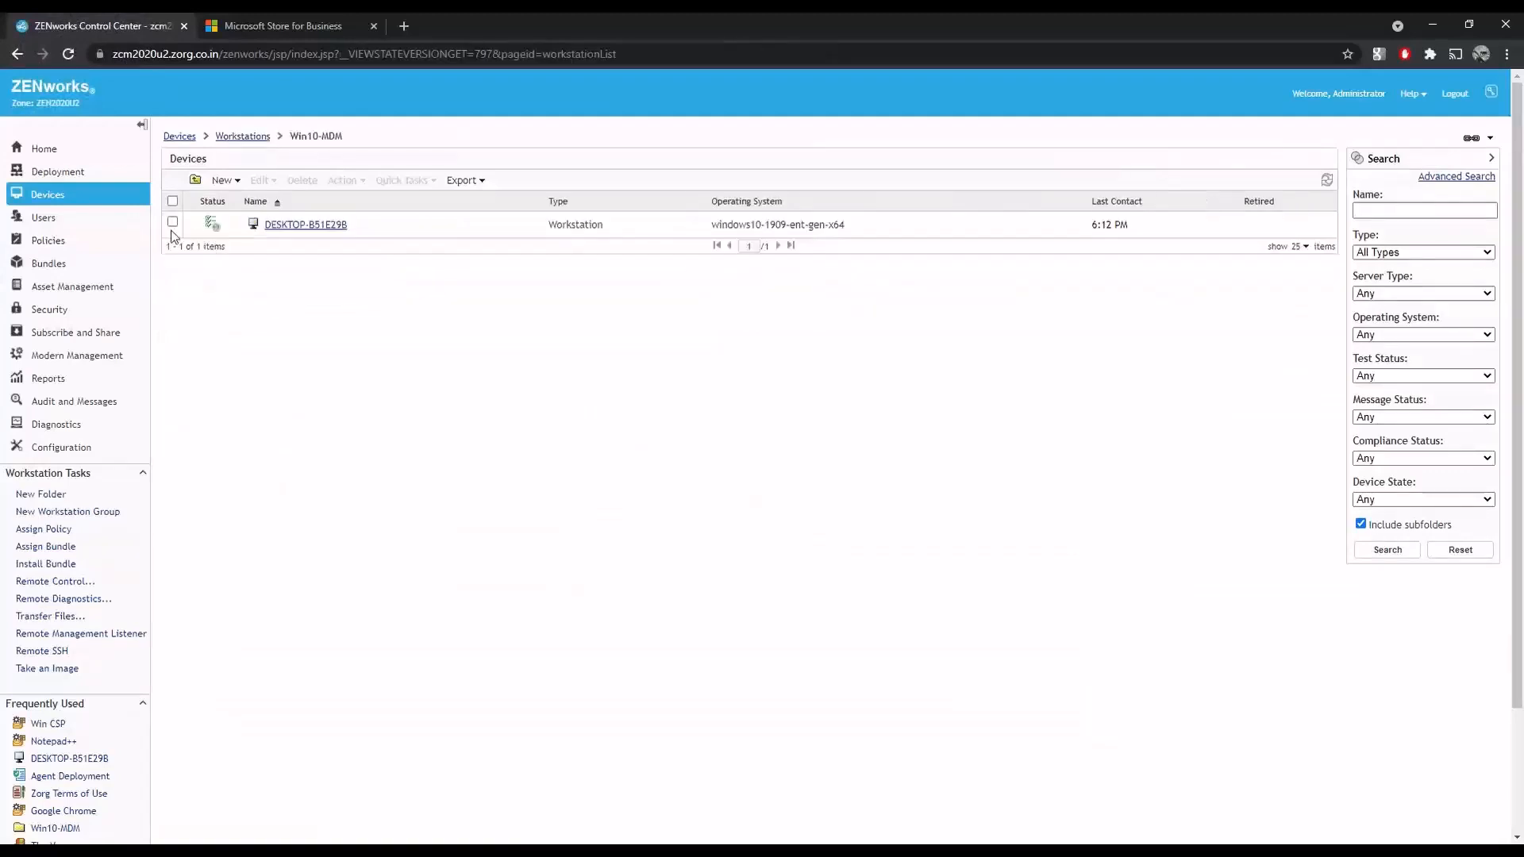
{"action": "left_click", "coordinate": [172, 221]}
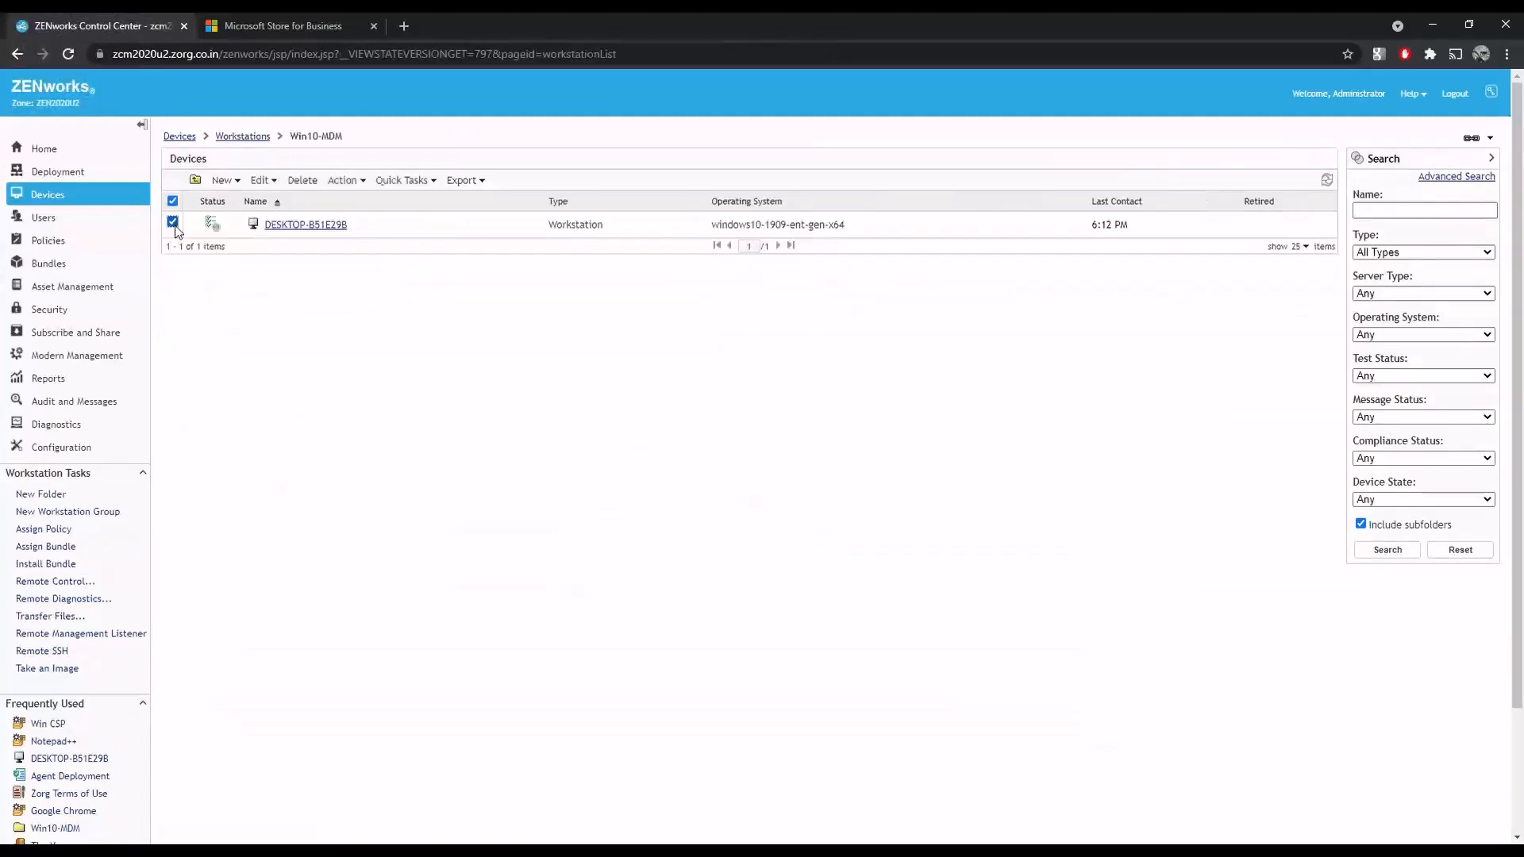
{"action": "left_click", "coordinate": [309, 180]}
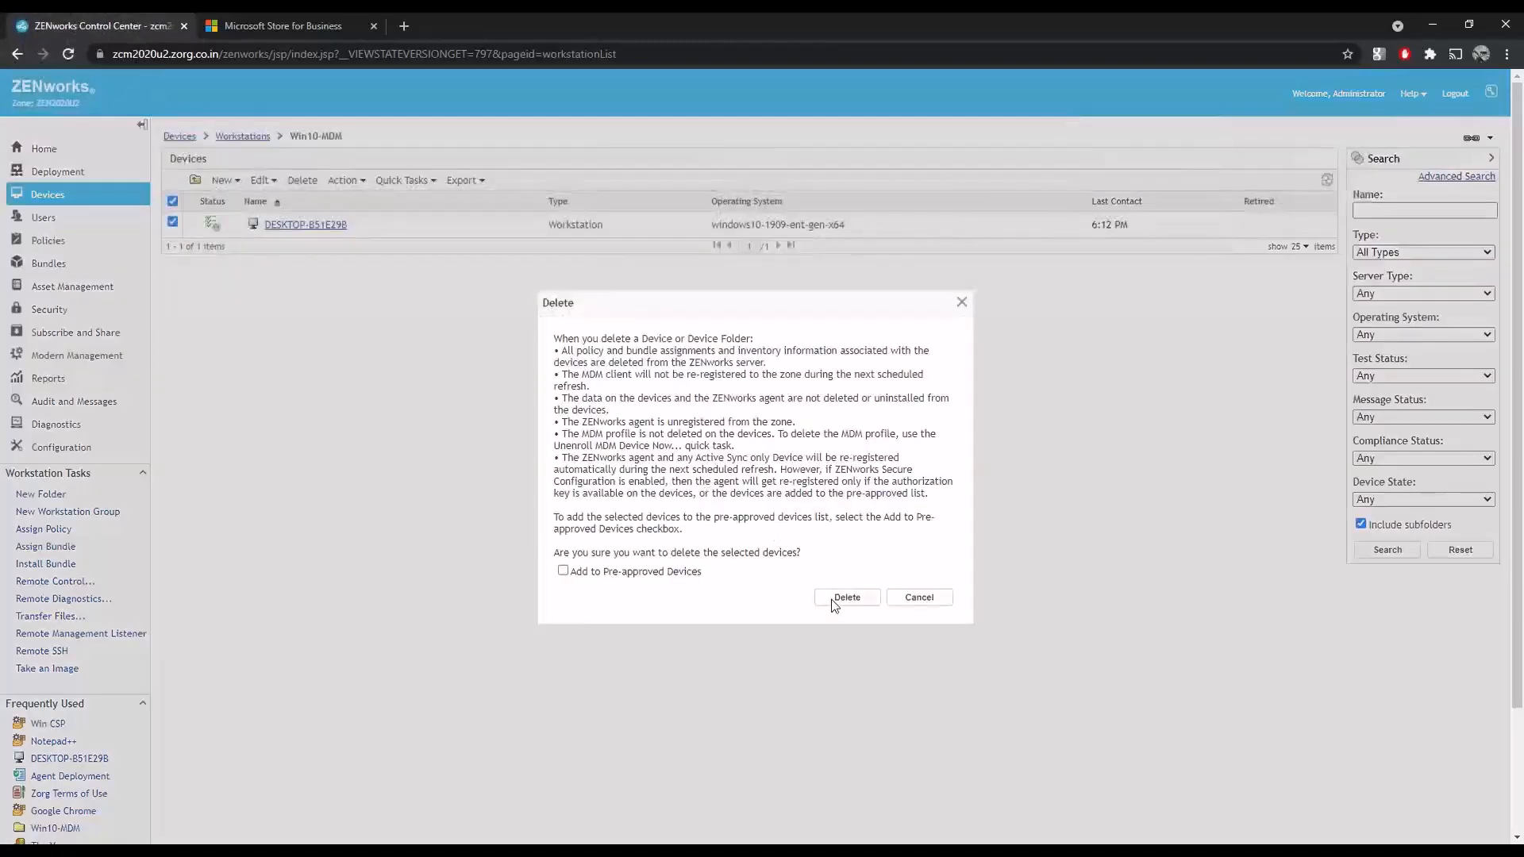
{"action": "left_click", "coordinate": [835, 600]}
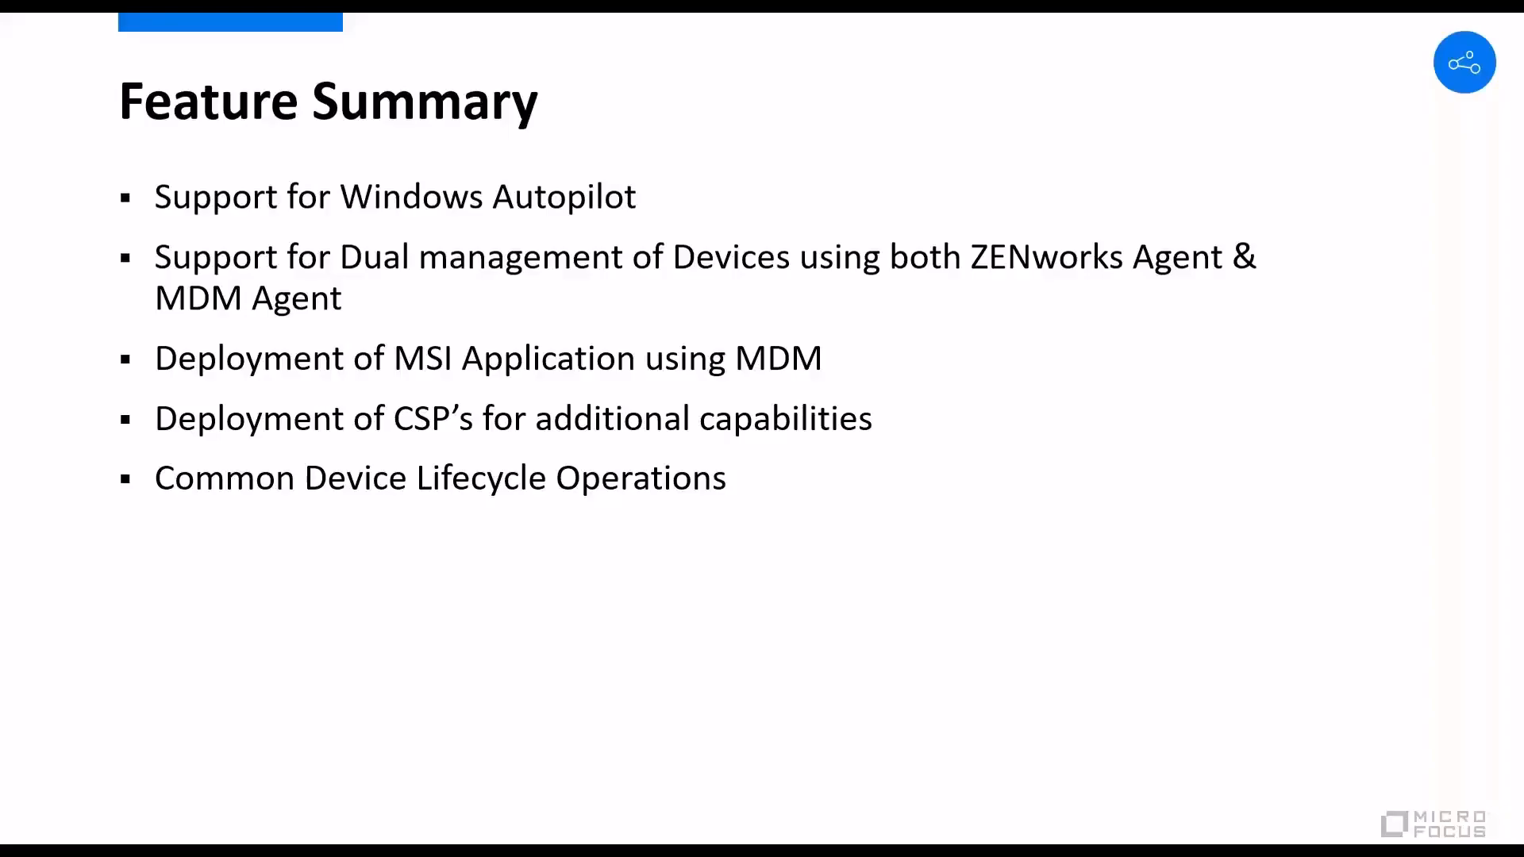
{"action": "key", "text": "Right"}
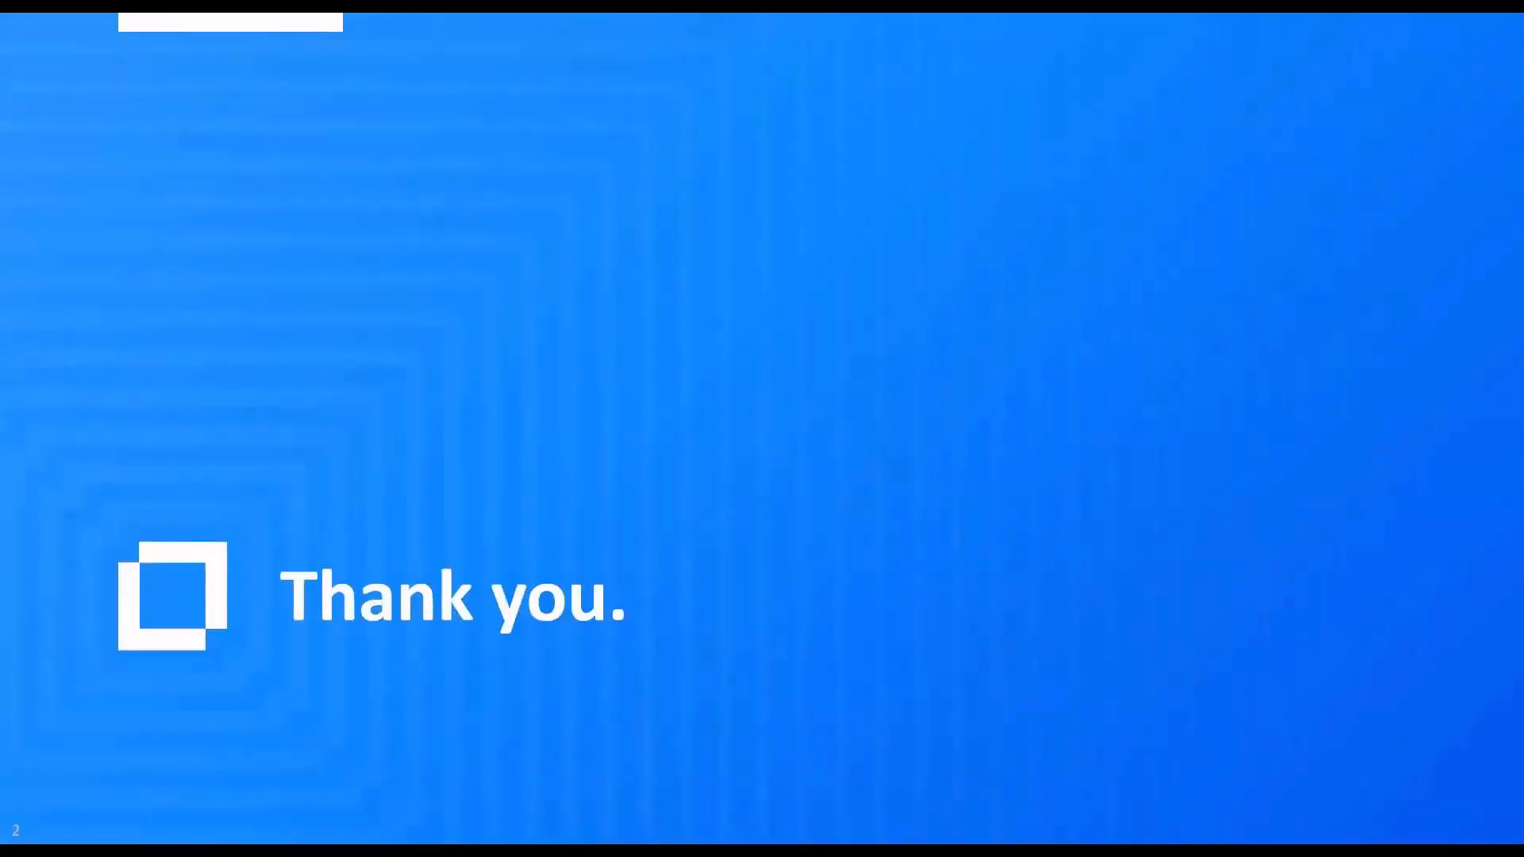